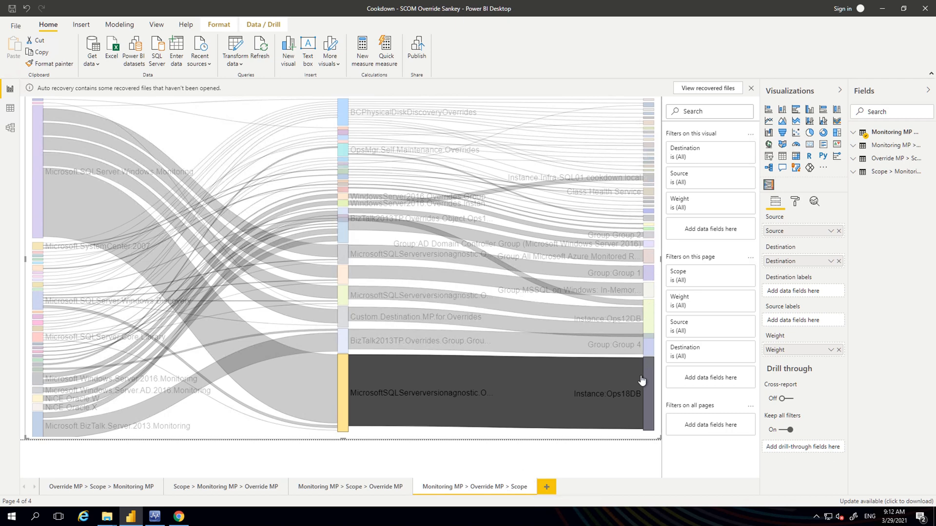
Step: Trace the flow between the Instance:Ops18DB scope and its override management pack in the Sankey diagram
mouse_move(642, 400)
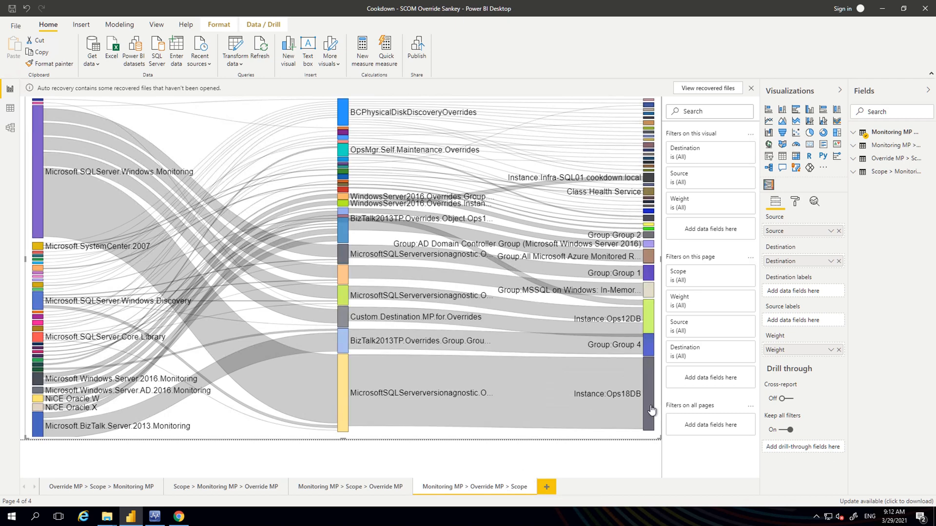
left_click(650, 411)
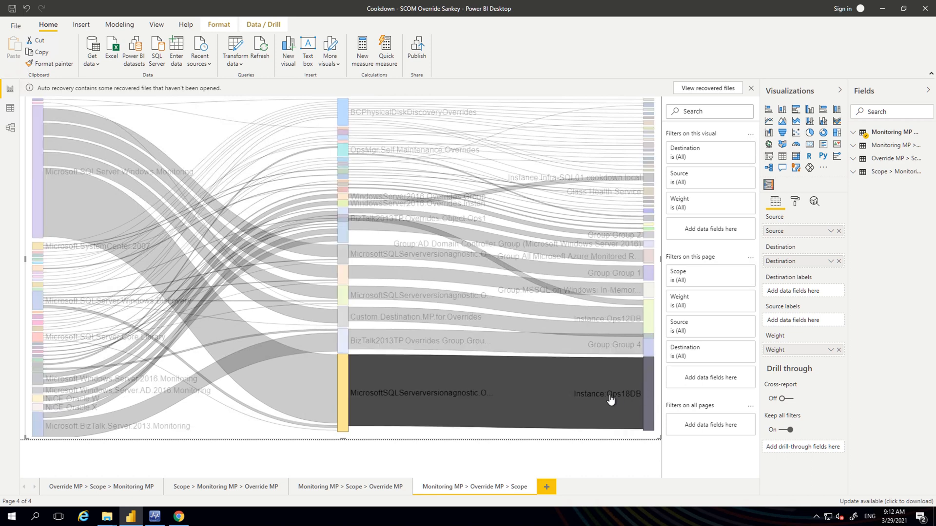
mouse_move(636, 404)
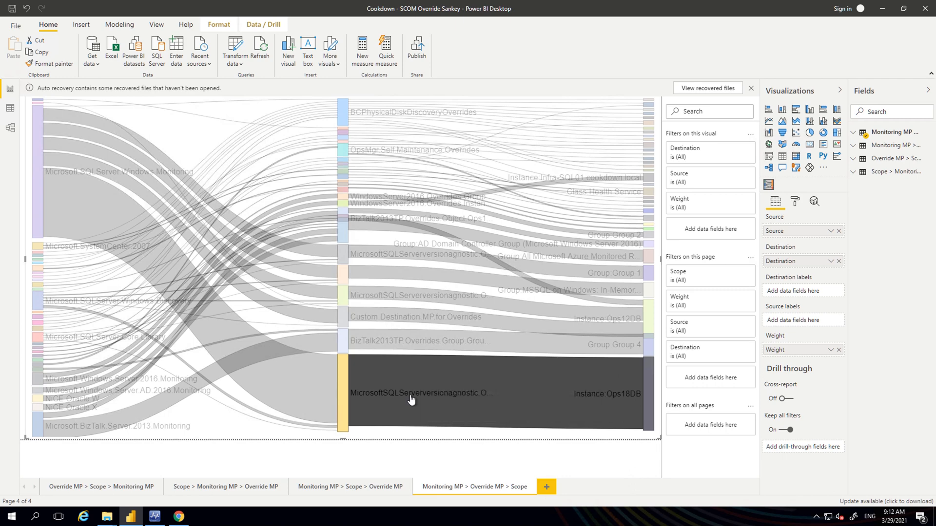
mouse_move(377, 388)
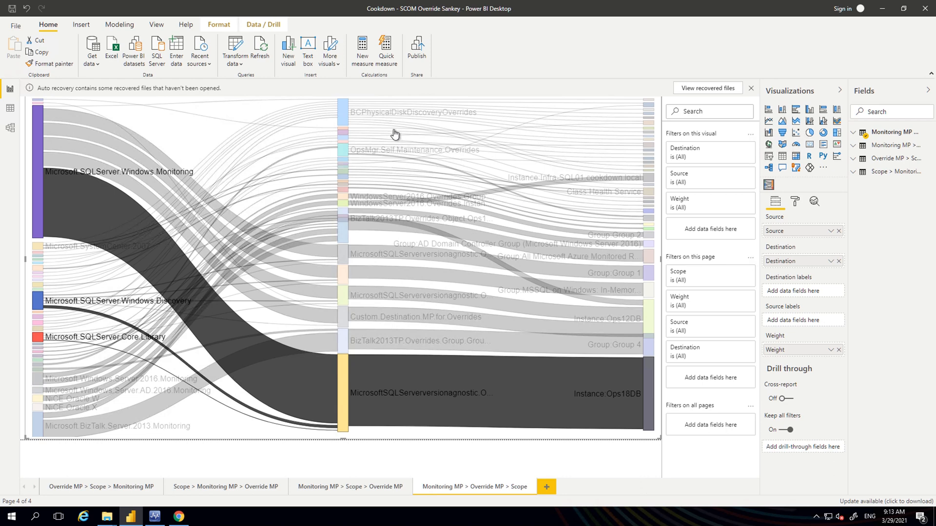
Step: Highlight the flows of the BCPhysicalDiskDiscoveryOverrides pack and of the Instance:Infra-SQL01.cookdown.local scope
left_click(345, 120)
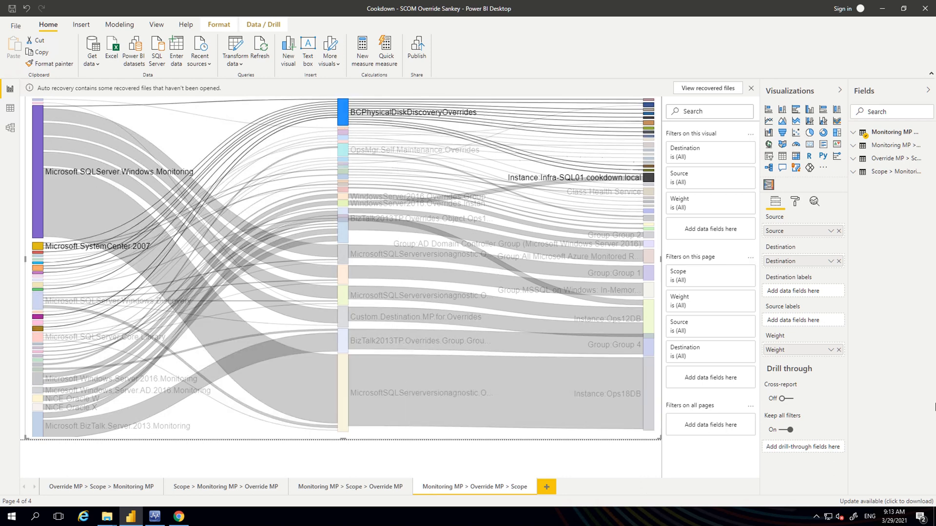
mouse_move(652, 123)
left_click(651, 180)
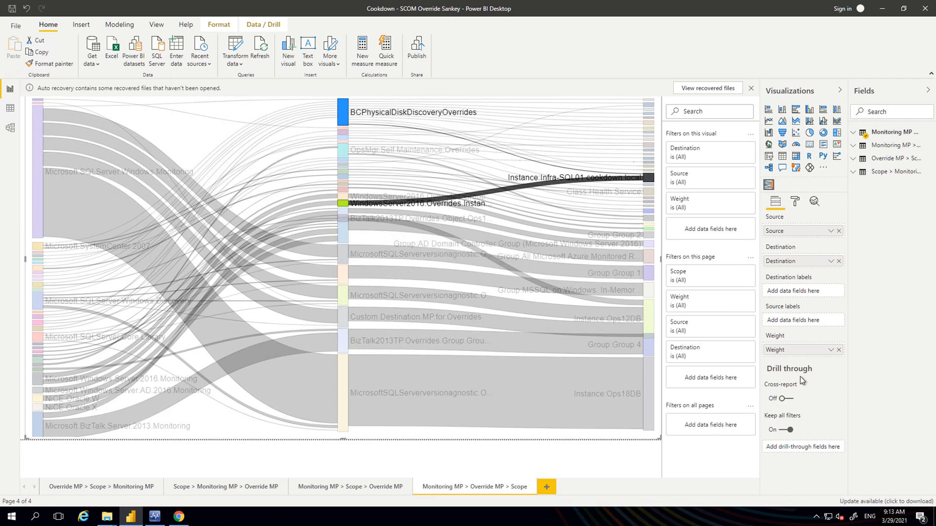
mouse_move(724, 358)
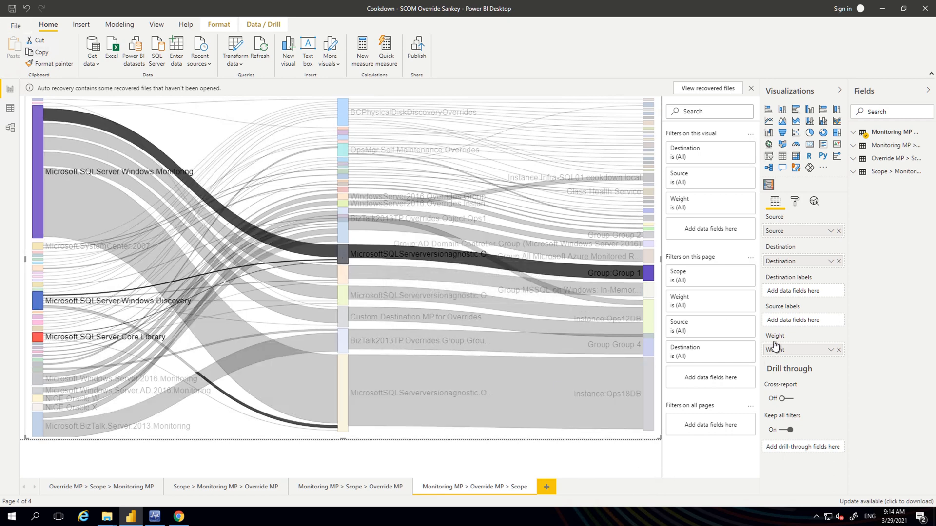
Step: Trace the small yellow scope node above Group:Group 2 back through its override pack to its source monitoring pack
mouse_move(653, 230)
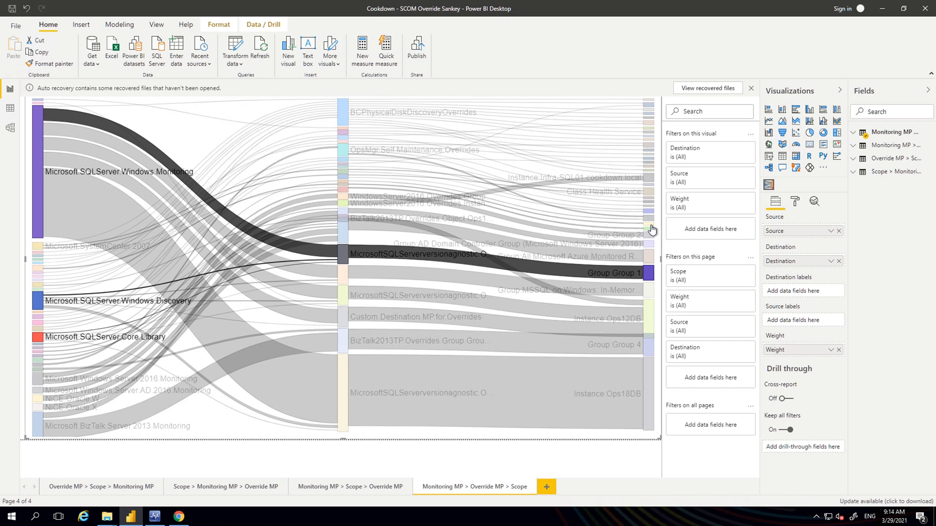
left_click(651, 225)
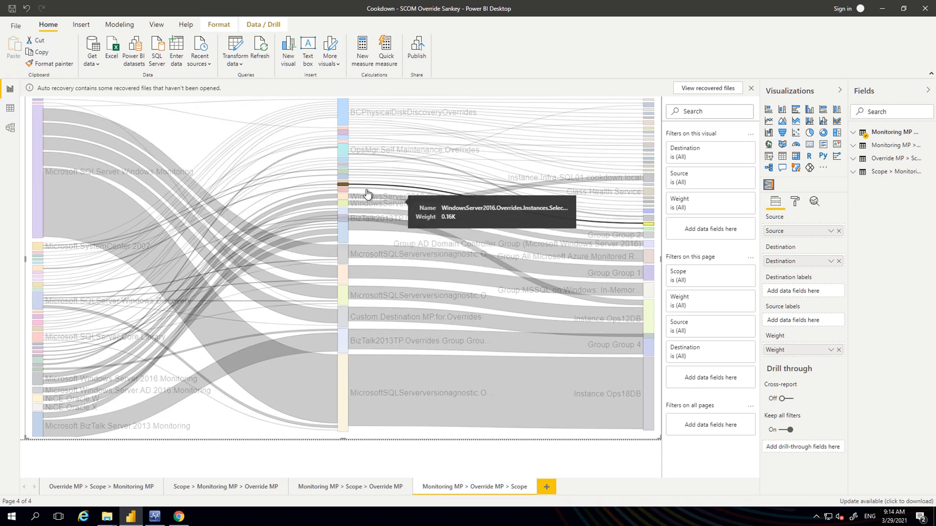
left_click(341, 189)
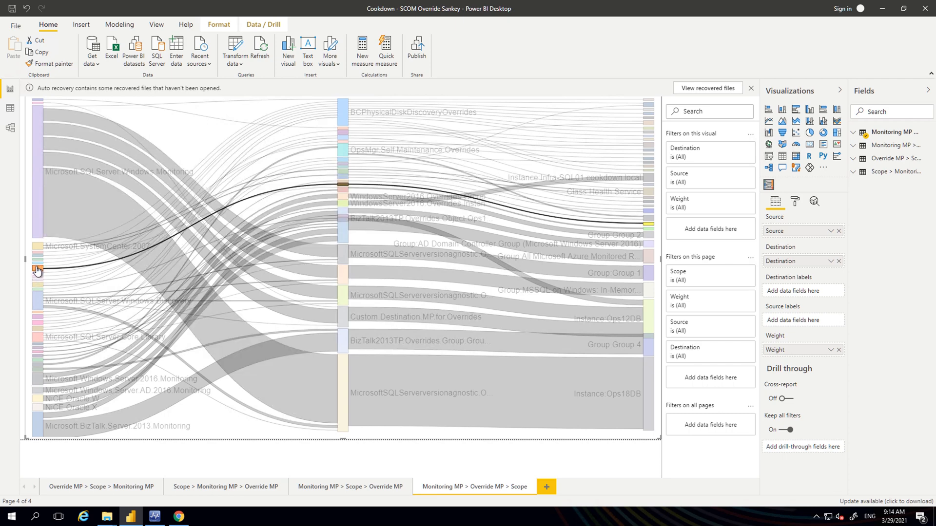
mouse_move(38, 272)
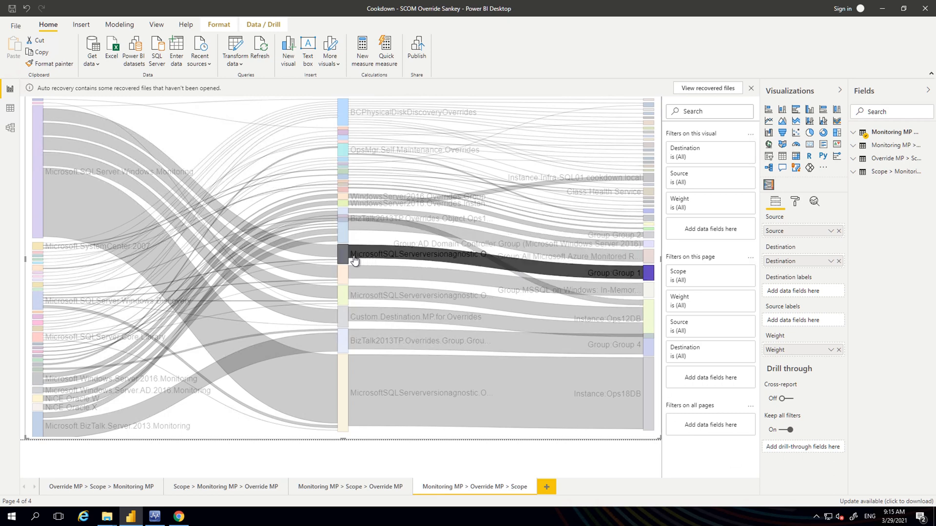
Step: Examine the override packs feeding the Group 1, Ops12DB and All Microsoft Azure Monitored scopes and their source monitoring packs
mouse_move(348, 262)
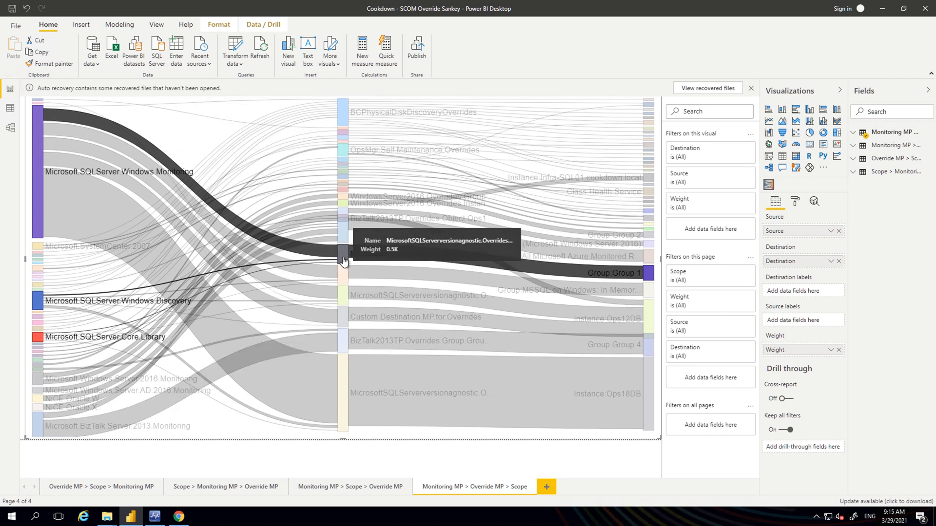
mouse_move(649, 320)
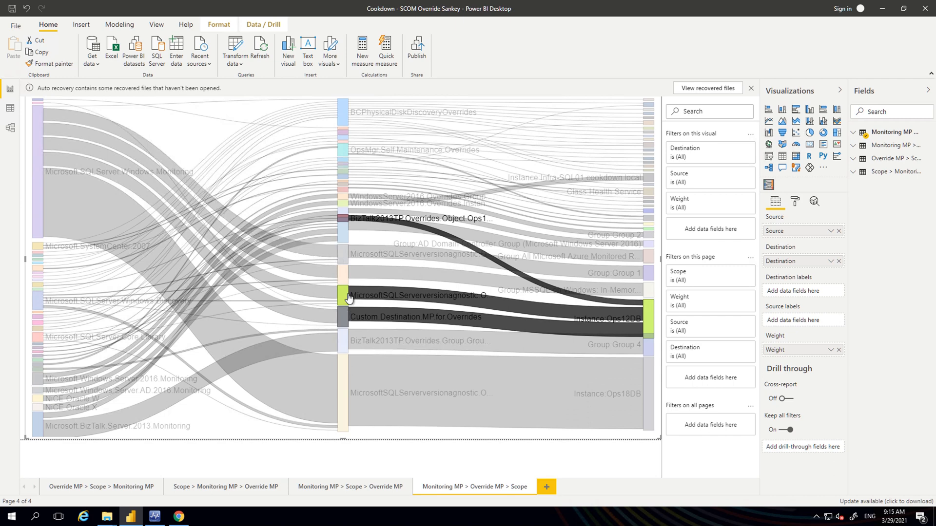
mouse_move(333, 226)
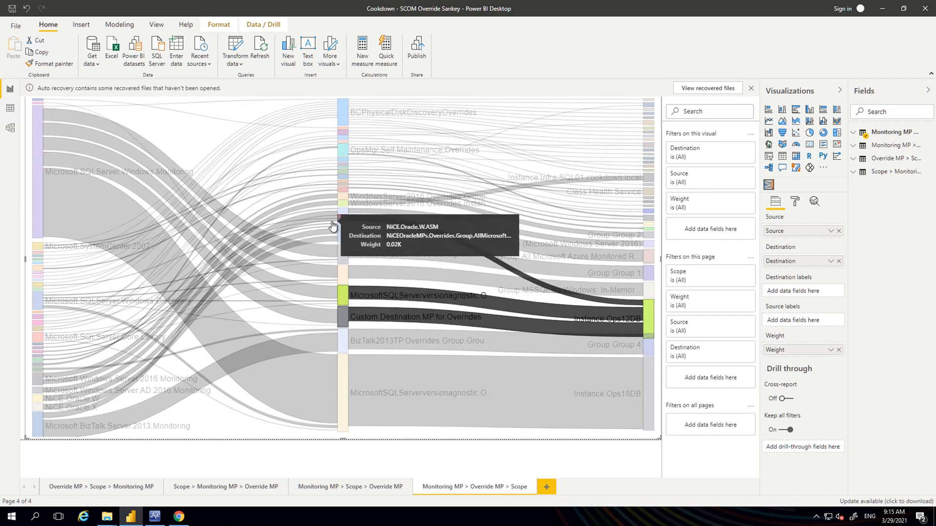
mouse_move(345, 302)
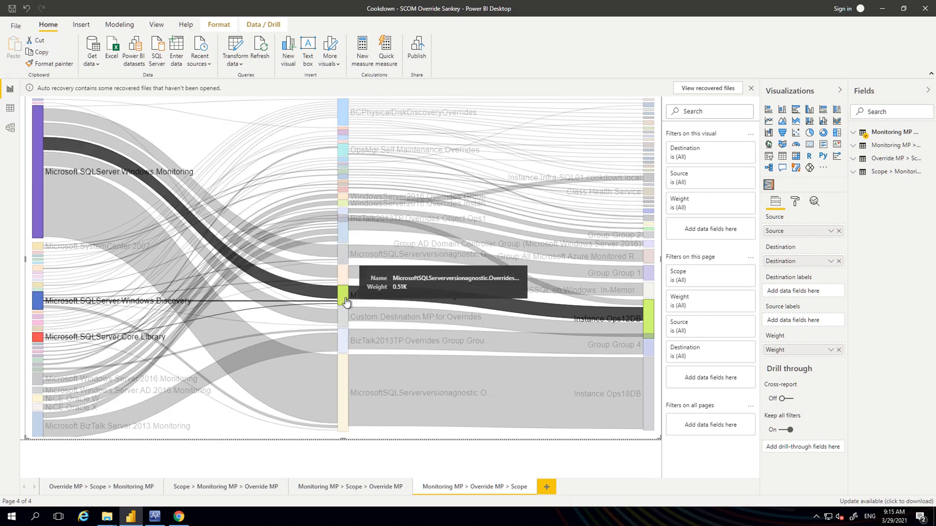
left_click(343, 226)
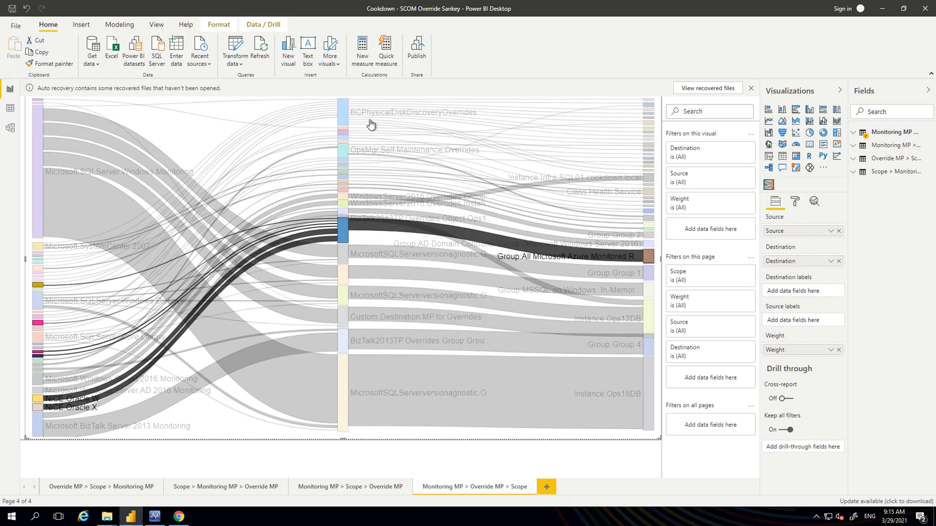
mouse_move(343, 120)
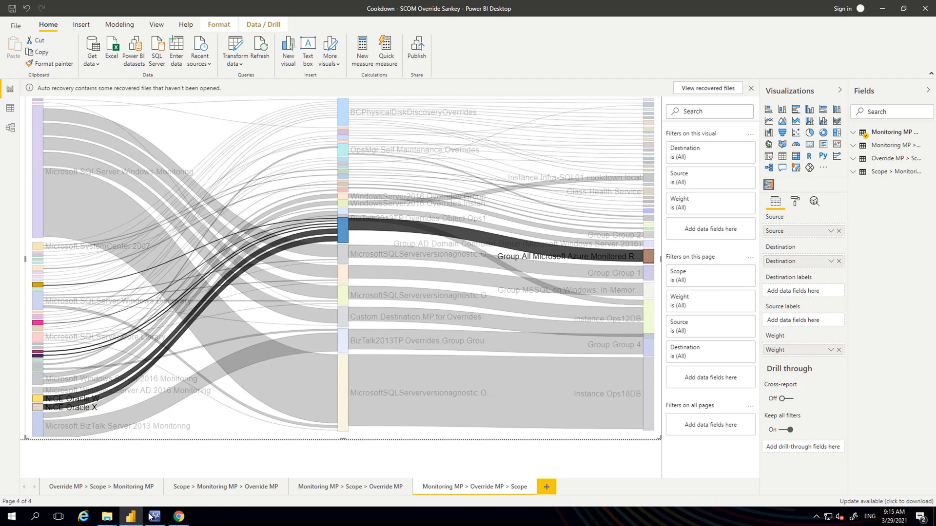
Step: Switch to Chrome and view Cookdown's Sankey diagram download page from the "cookdown sankey" search results
left_click(179, 517)
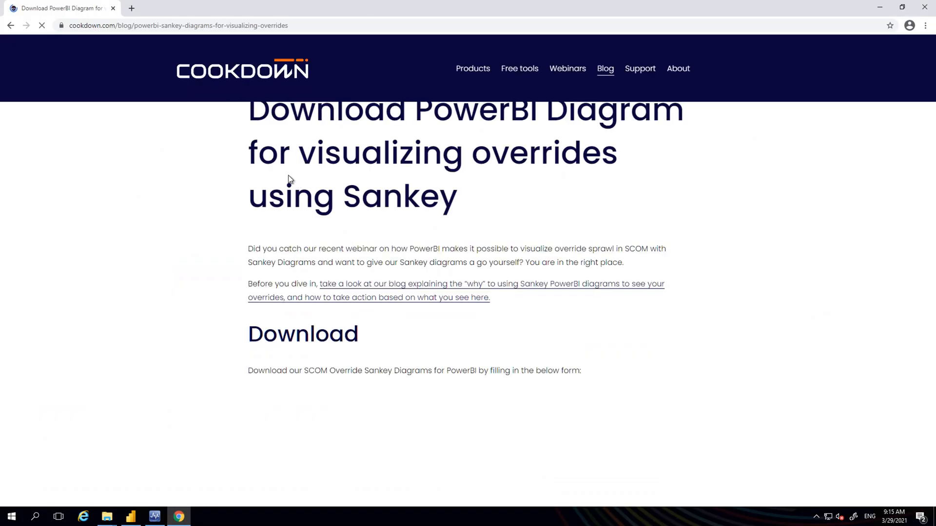
key("alt+Left")
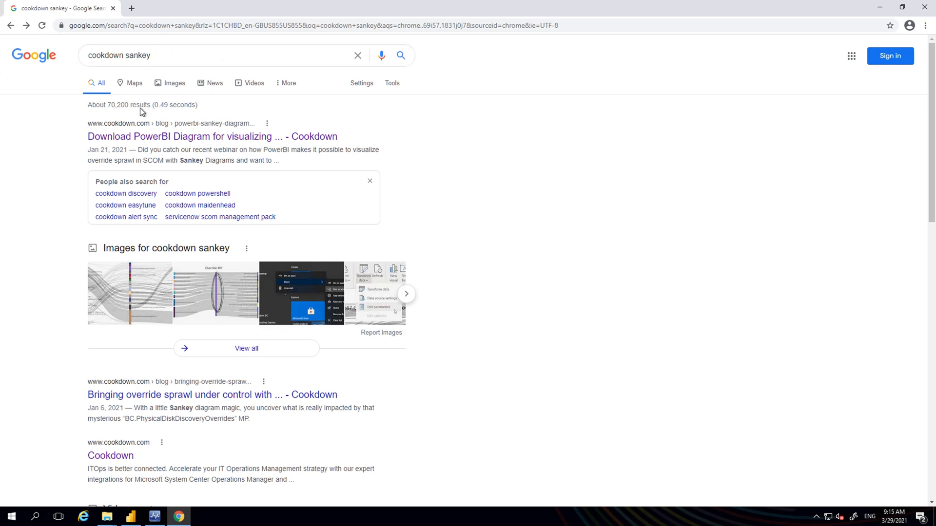
left_click(136, 138)
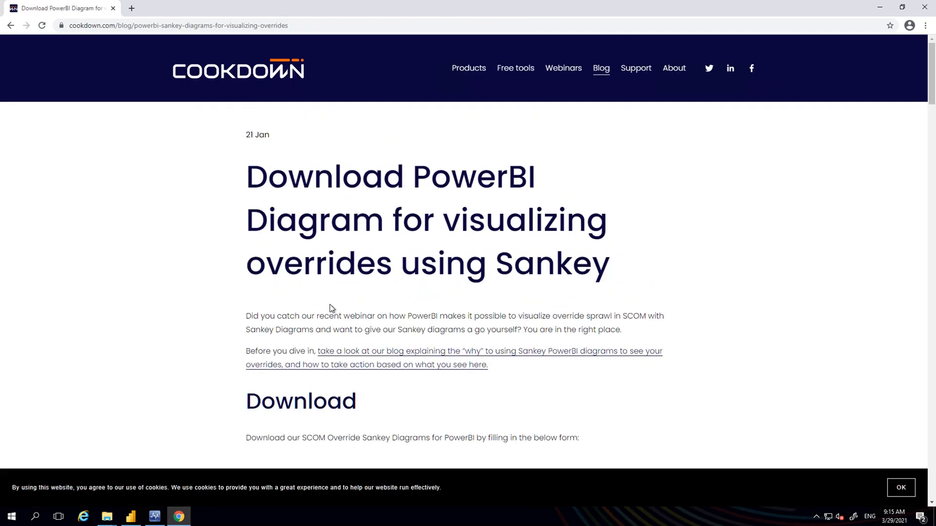
scroll(361, 272, "down", 2)
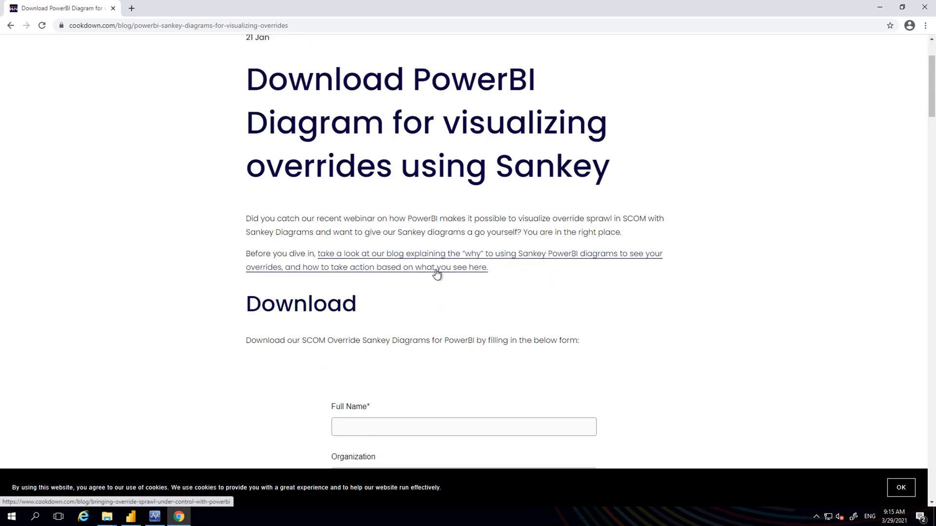
scroll(282, 292, "up", 2)
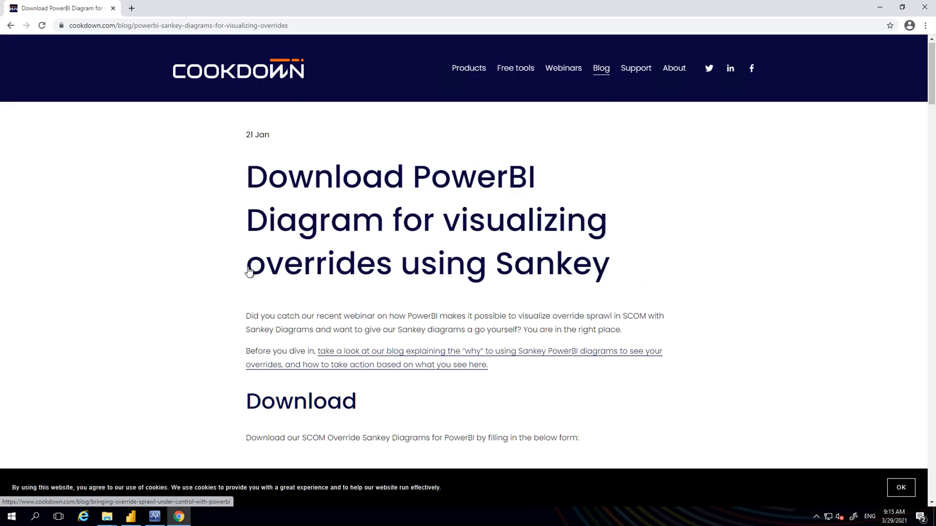
key("alt+Left")
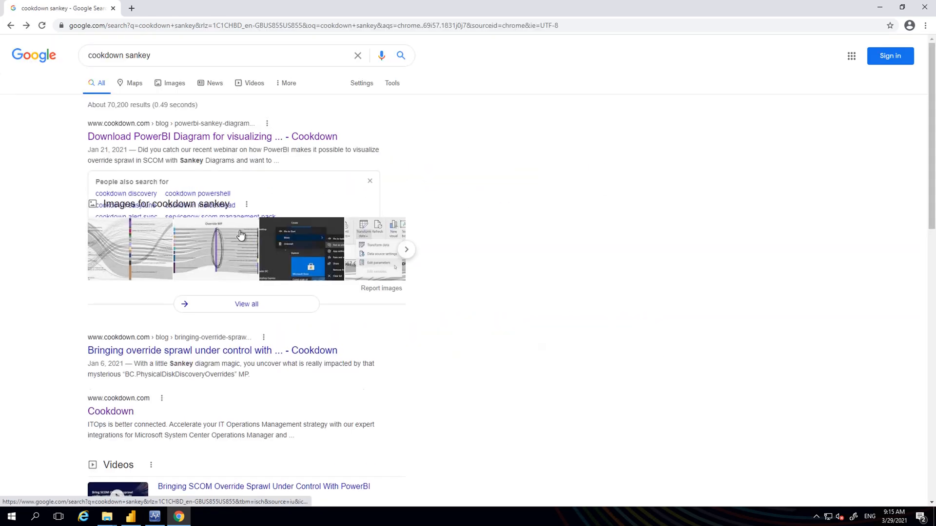
Step: Switch to Operations Manager, start a new tuning pack from a group and choose Group 1 as the source group
key("alt+Tab")
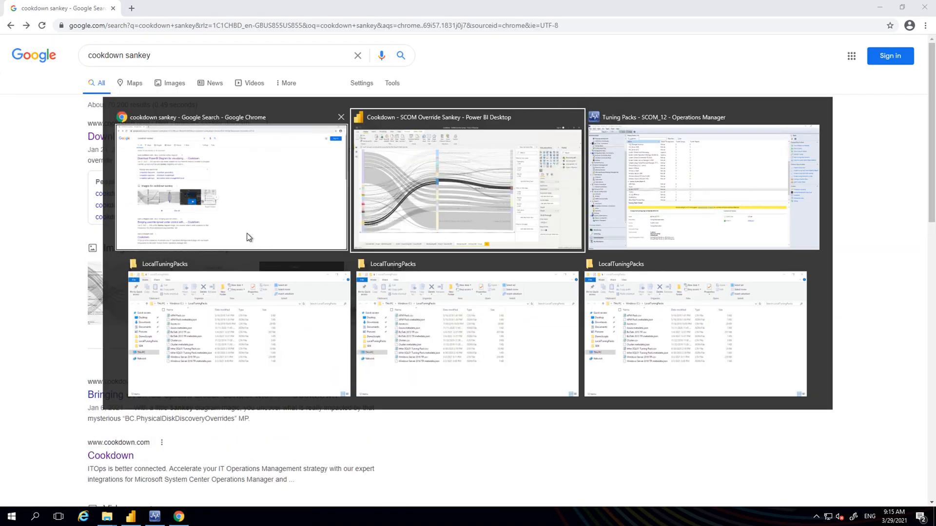
key("Tab")
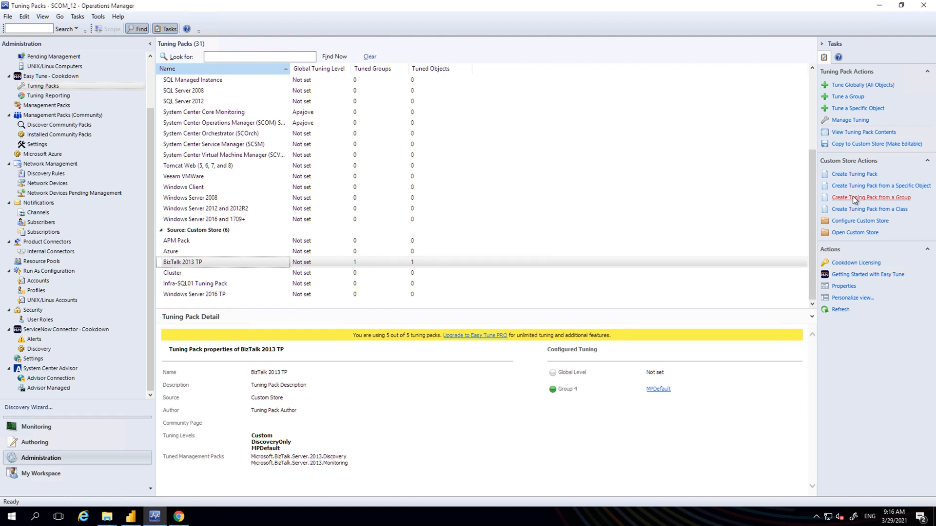
left_click(853, 200)
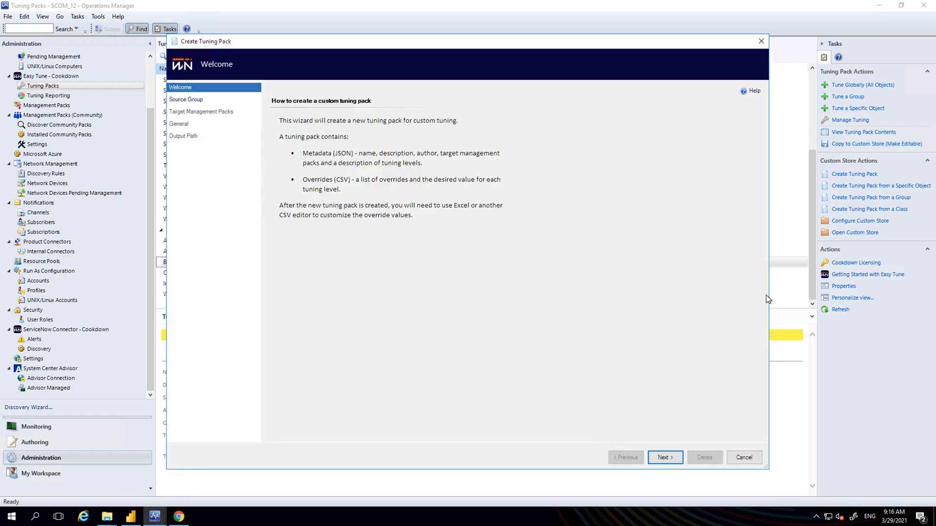
left_click(663, 457)
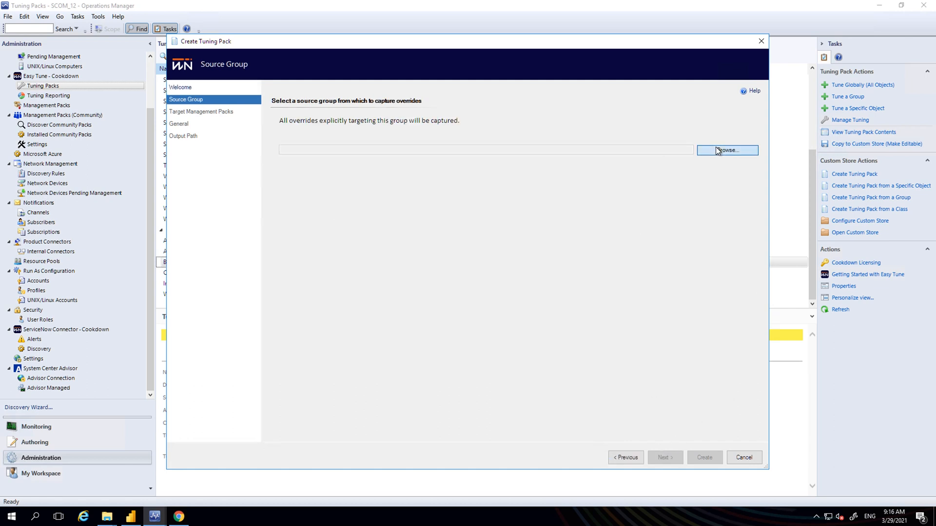
left_click(727, 150)
type("group 1")
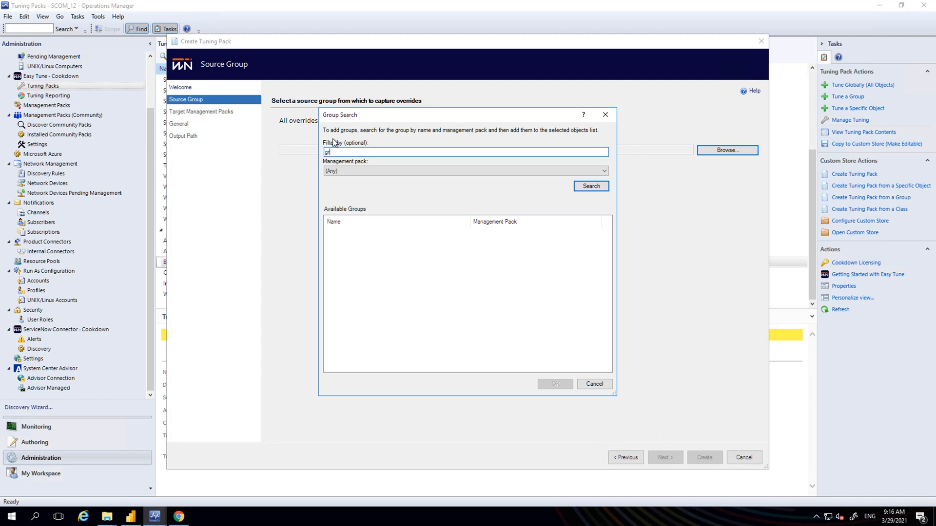
key("Return")
double_click(342, 232)
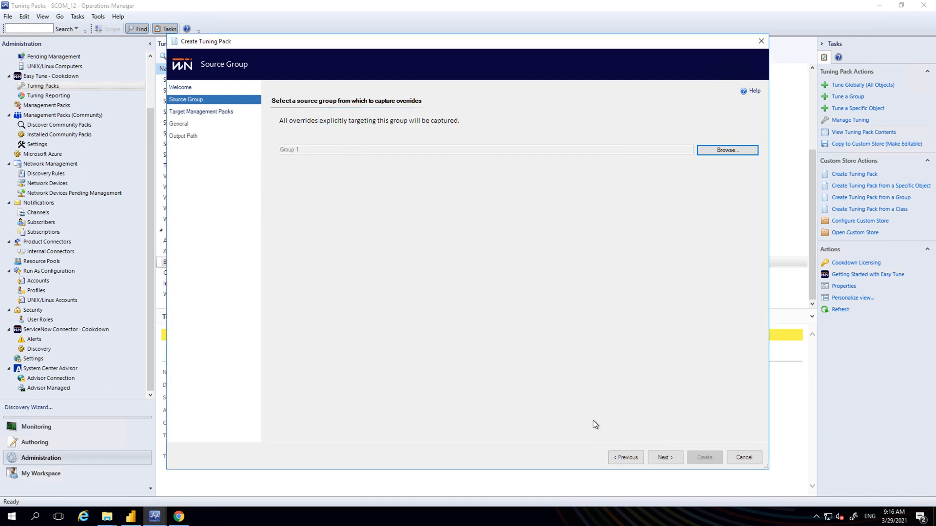
Step: Keep the proposed target management packs and name the tuning pack "SCOM_12 Group 1 Effective Tuning 29-Mar21"
left_click(671, 461)
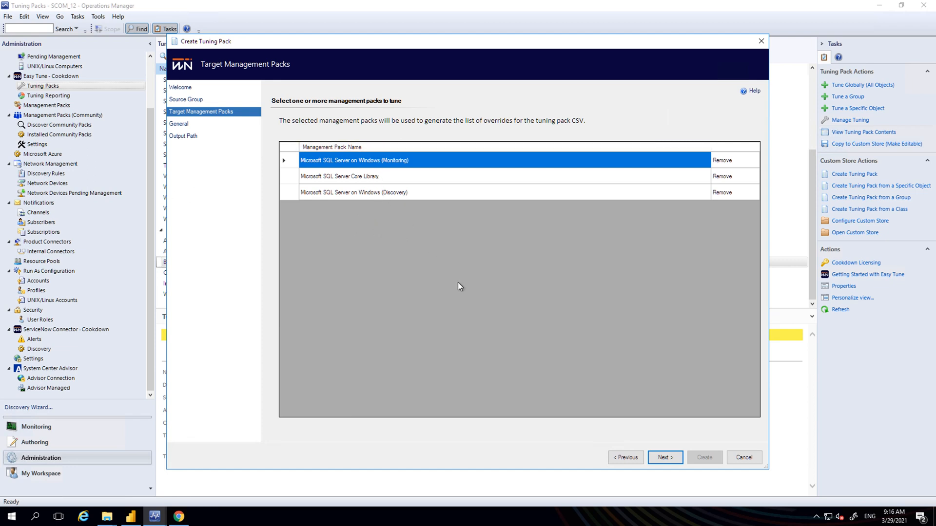
left_click(659, 463)
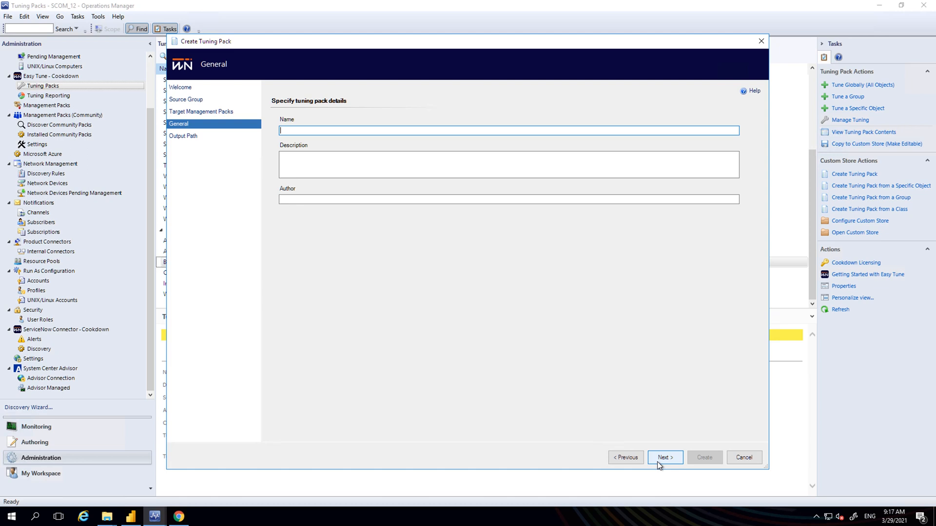
type("SCOM_12 Group 1 Effective Tuning 29-Mar")
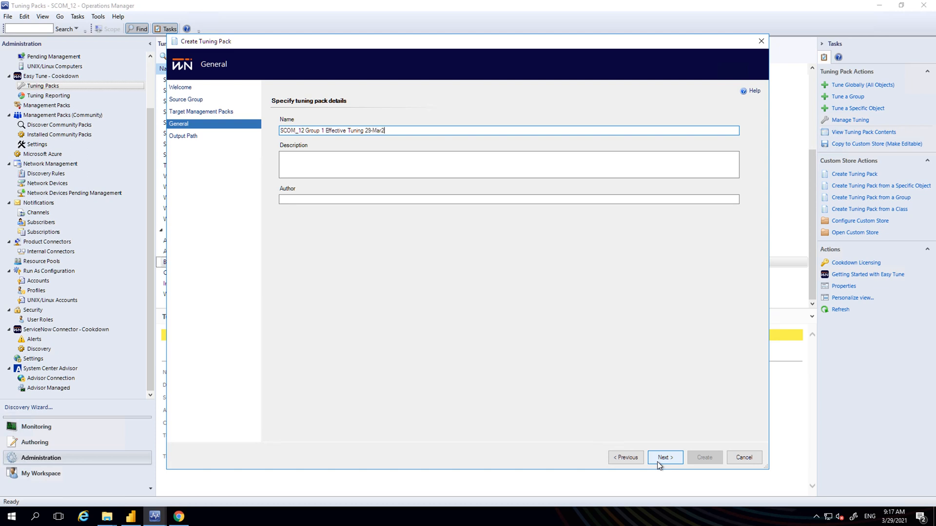
type("-21")
left_click(657, 461)
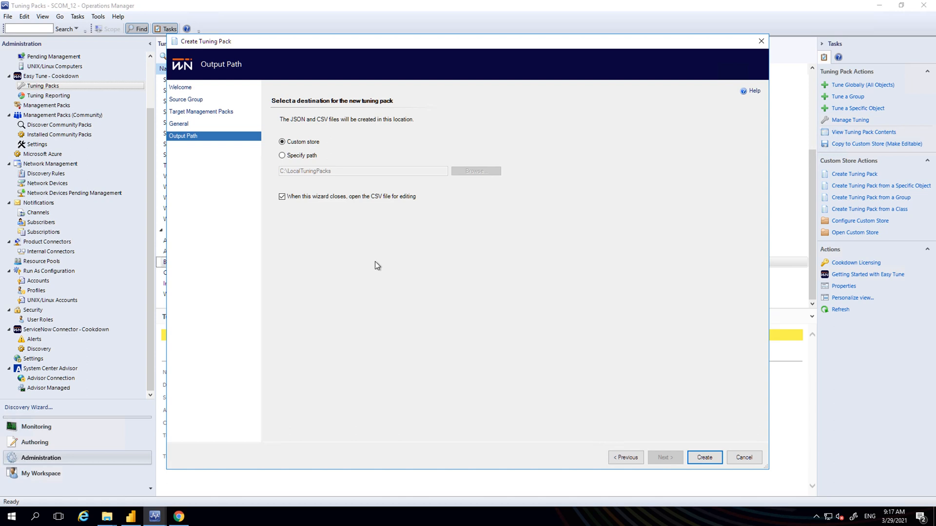
Step: Create the tuning pack in the custom store with opening the CSV file for editing turned off
left_click(351, 197)
left_click(698, 457)
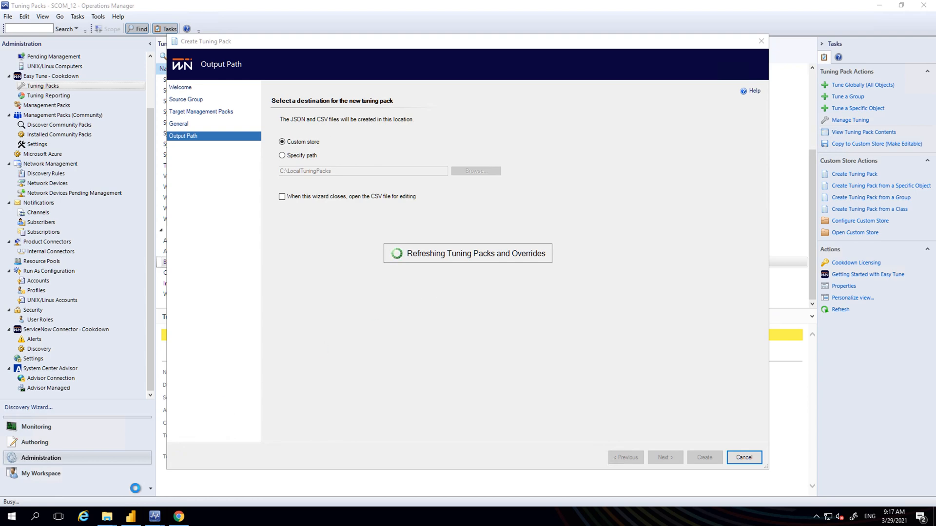
mouse_move(107, 516)
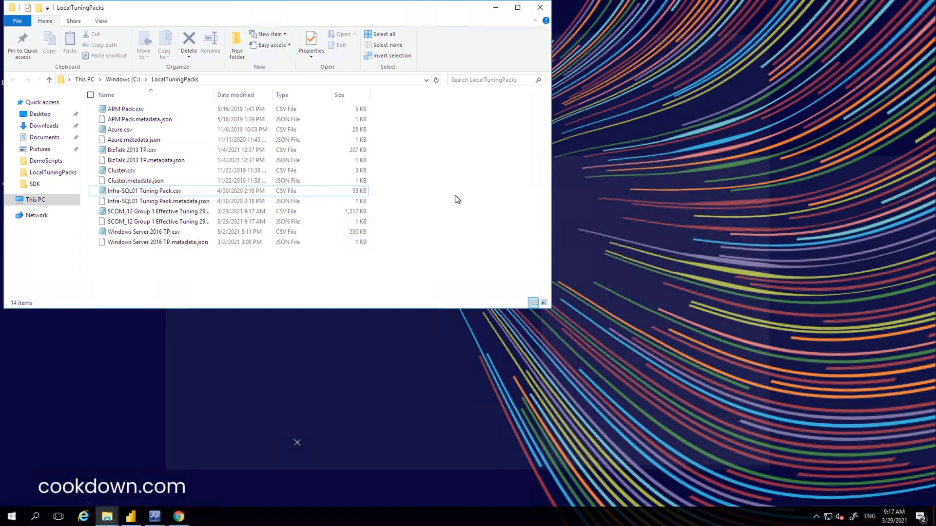
Step: Open the CSV file of SCOM_12 Group 1 Effective Tuning 29-Mar-21 from the LocalTuningPacks folder in Excel
left_click(280, 471)
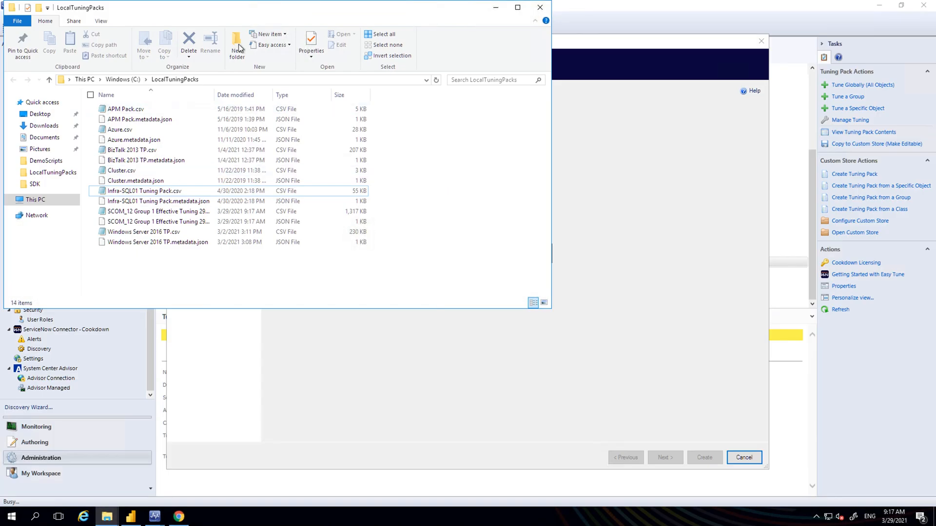
left_click_drag(252, 5, 423, 101)
left_click(317, 308)
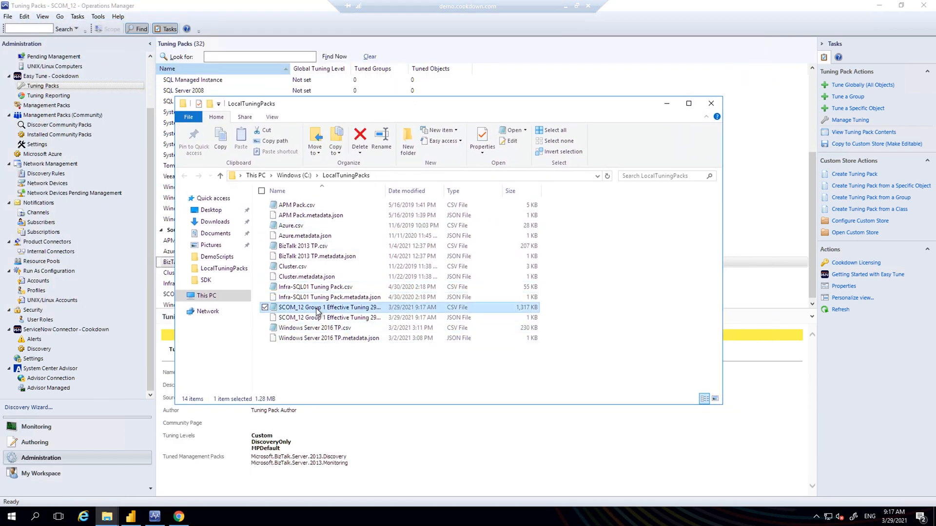
right_click(316, 311)
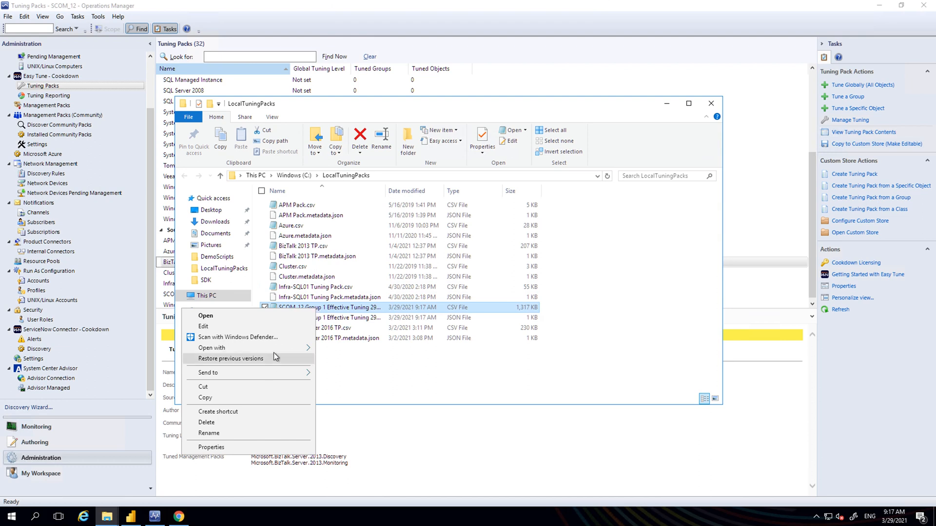
mouse_move(276, 350)
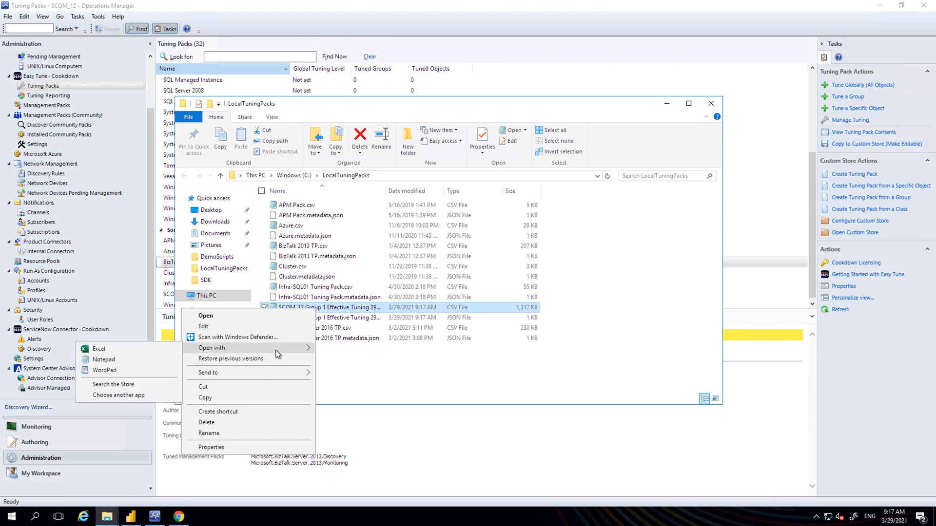
left_click(127, 344)
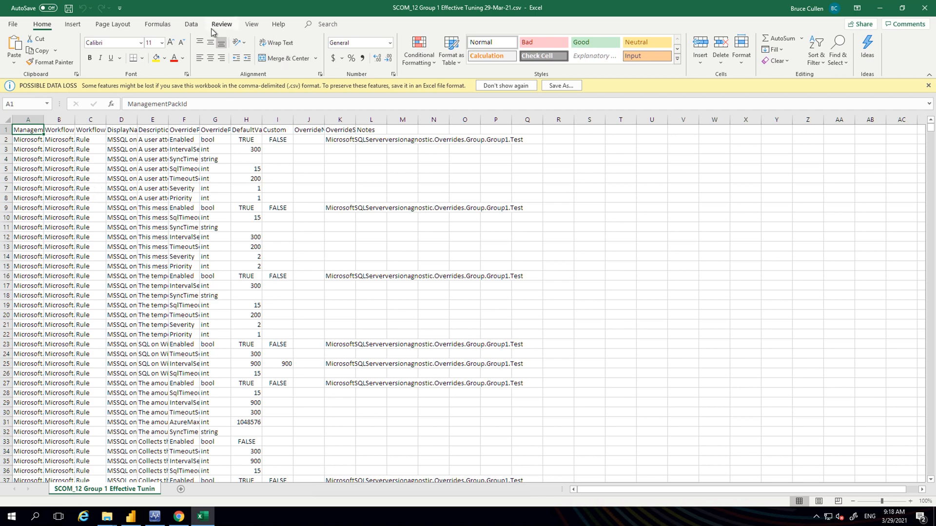
Step: Add header filters, show only Microsoft.SQLServer.Windows.Discovery rows under ManagementPackId, and widen the WorkflowId column
left_click(191, 25)
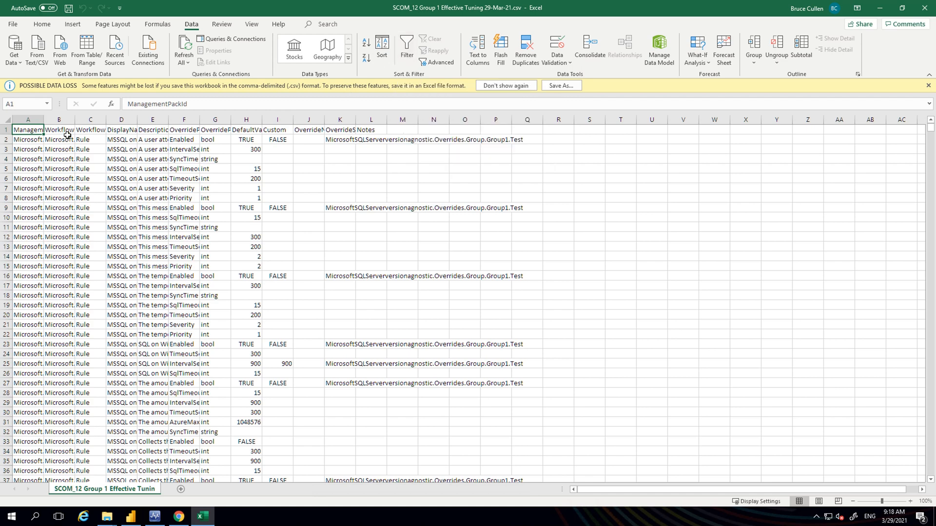
left_click(407, 49)
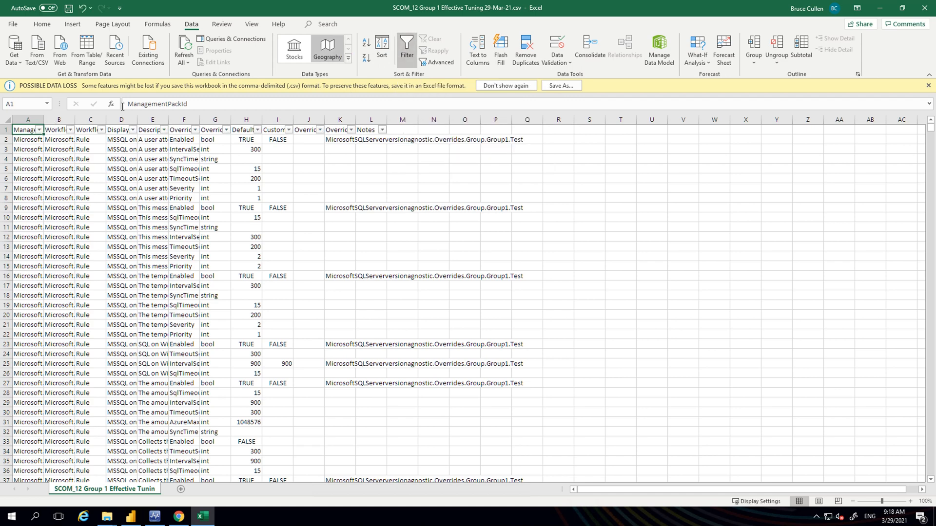
left_click(39, 129)
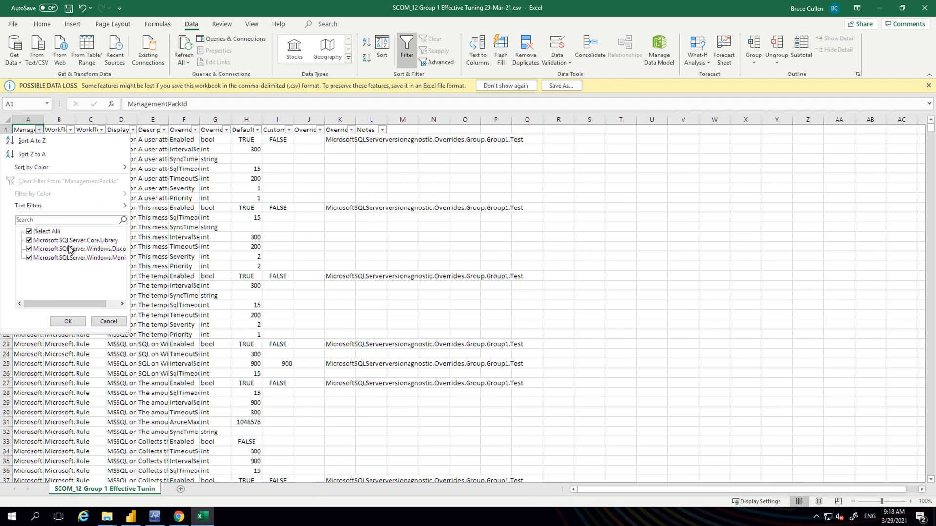
left_click(84, 241)
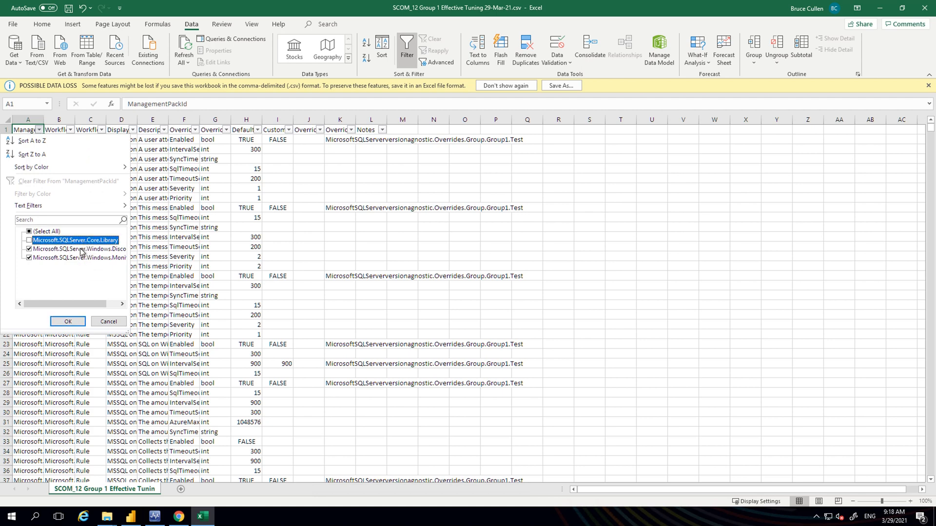
left_click(77, 258)
left_click(68, 321)
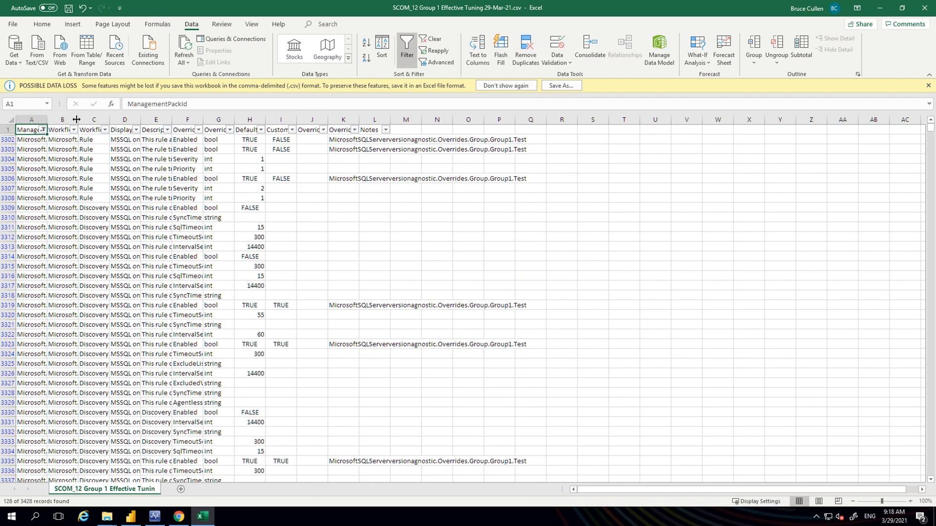
left_click_drag(78, 118, 222, 119)
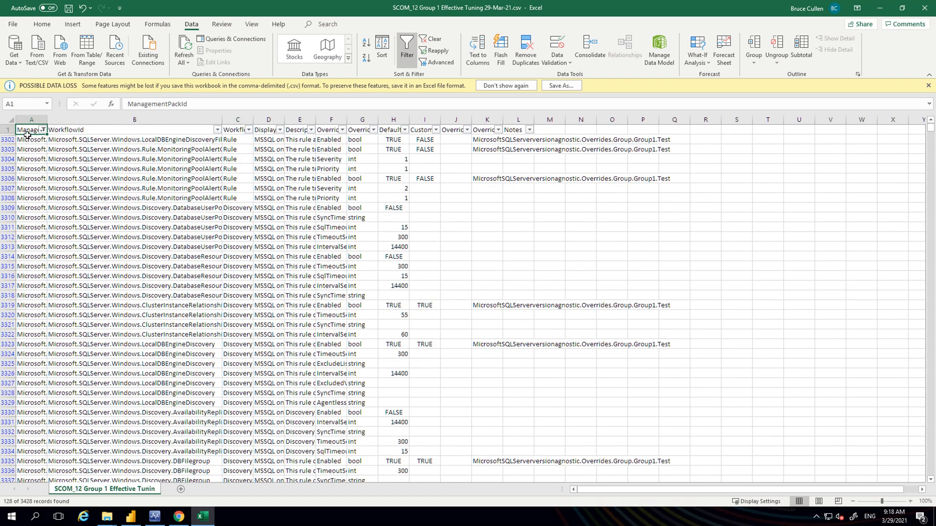
Step: Examine the management pack, workflow ID, workflow type, display name, description and override parameter columns of the filtered rows
left_click(28, 118)
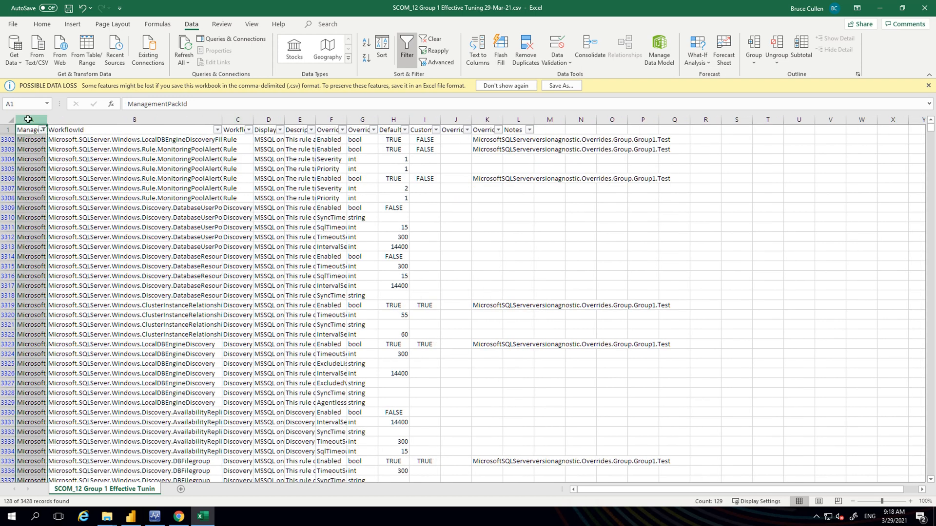
left_click(80, 119)
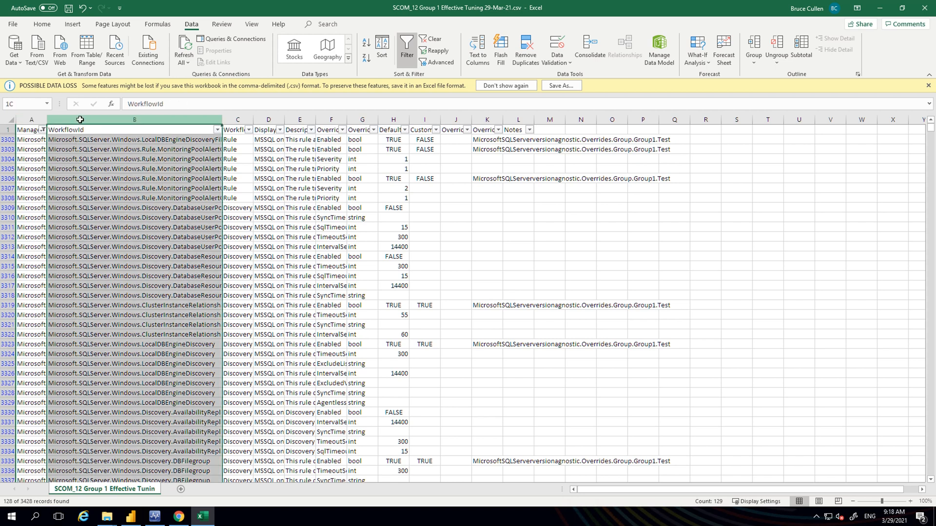
left_click(238, 119)
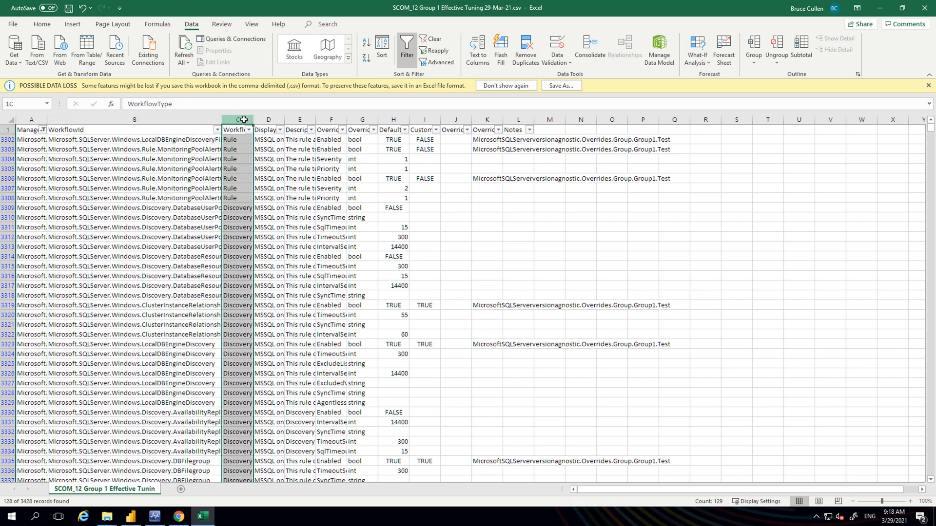
left_click(241, 130)
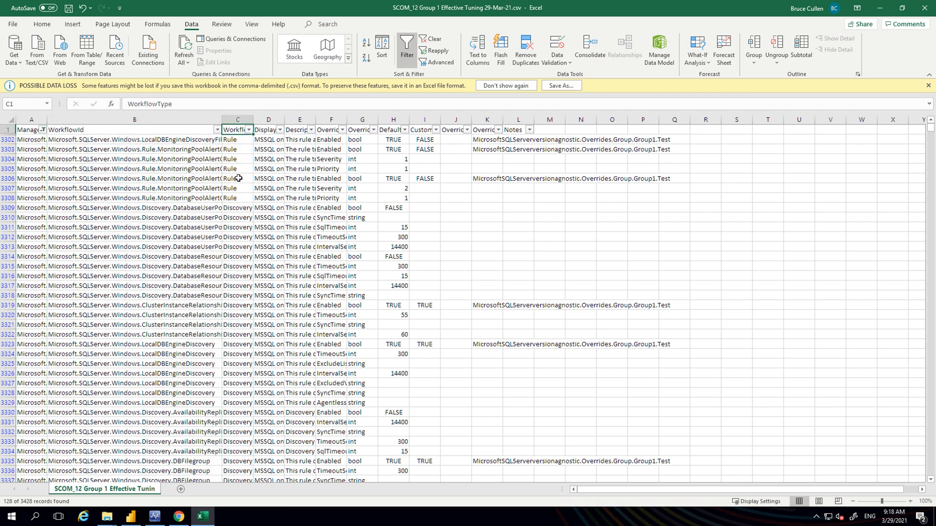
left_click(266, 130)
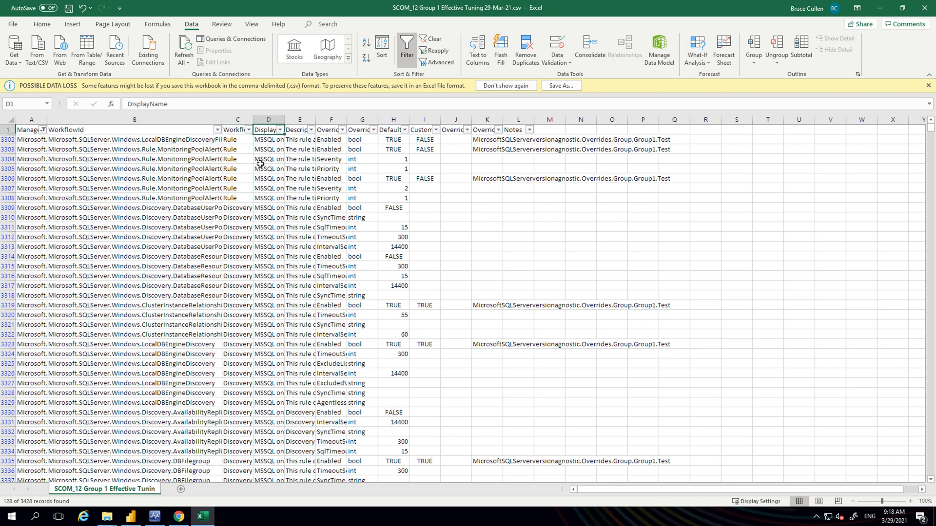
left_click(271, 159)
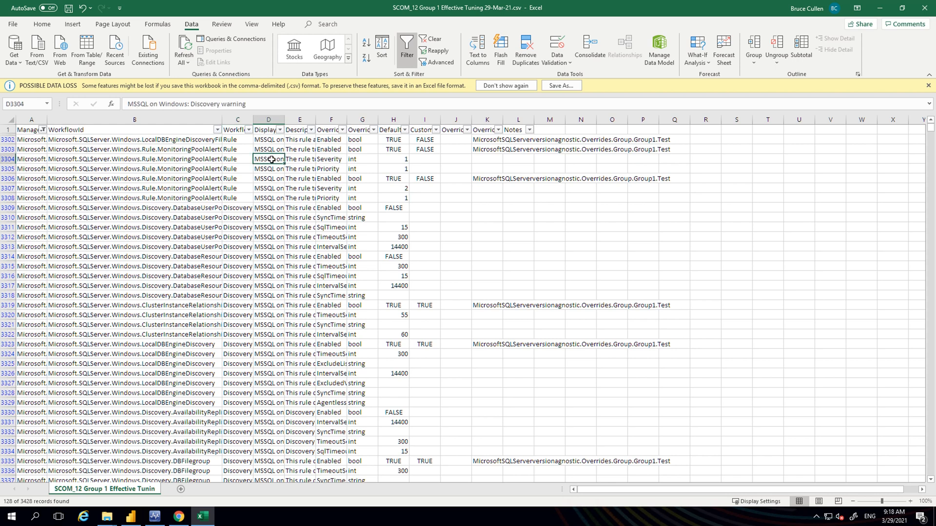
key("Right")
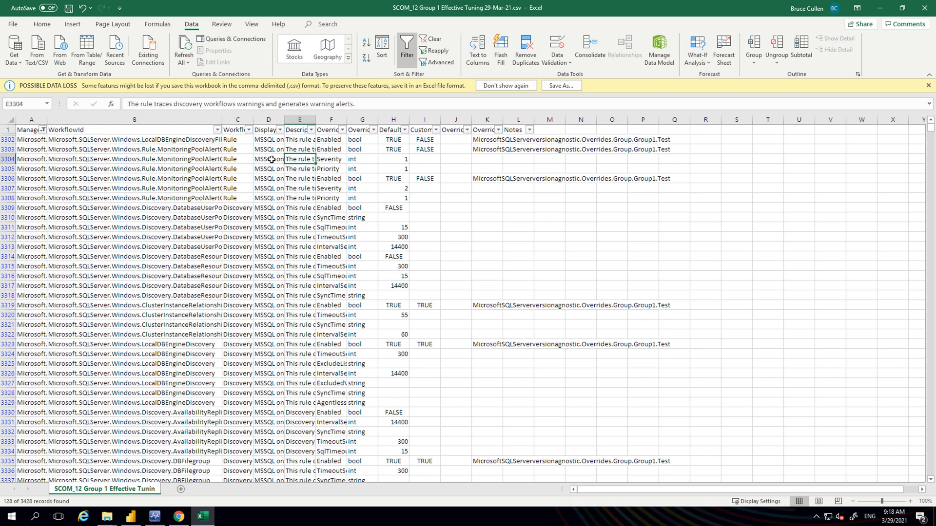
key("Right")
key("Up")
key("Up")
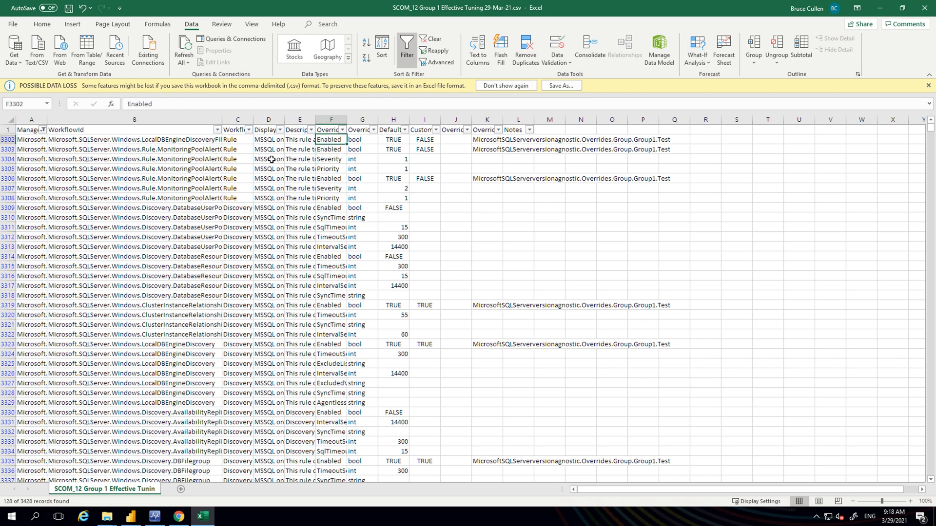
key("Up")
key("Down")
key("Down")
key("Down")
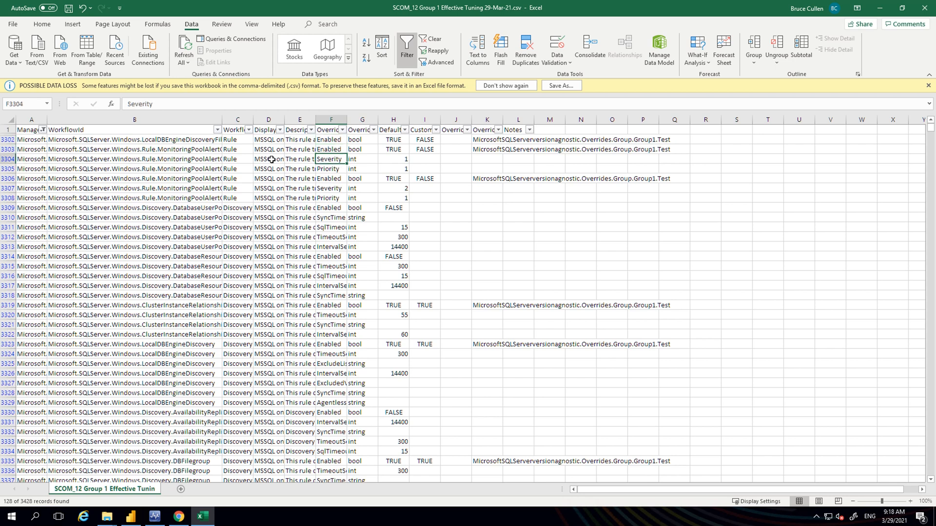
Step: Review the OverrideParameterType, DefaultValue, Custom, OverrideNotes and OverrideSource columns, comparing default and custom values in row 3302
left_click(367, 119)
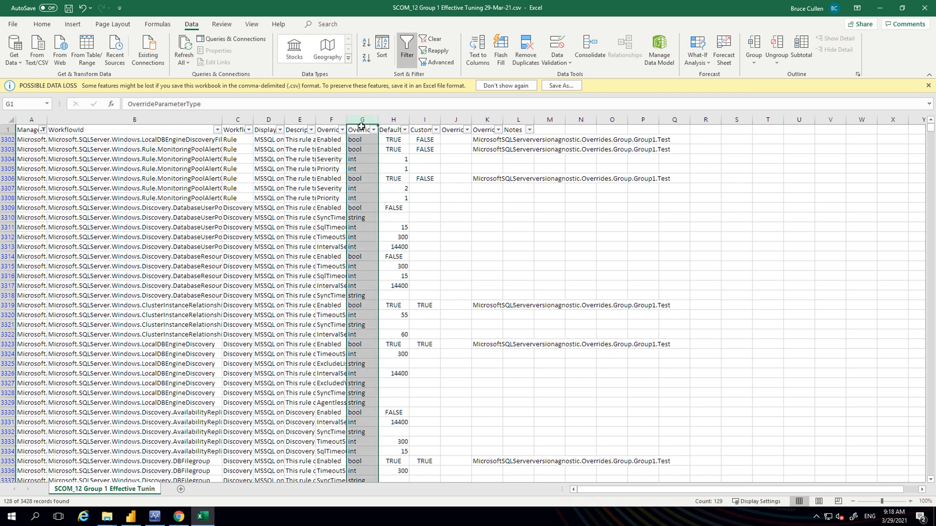
left_click(361, 128)
left_click(359, 156)
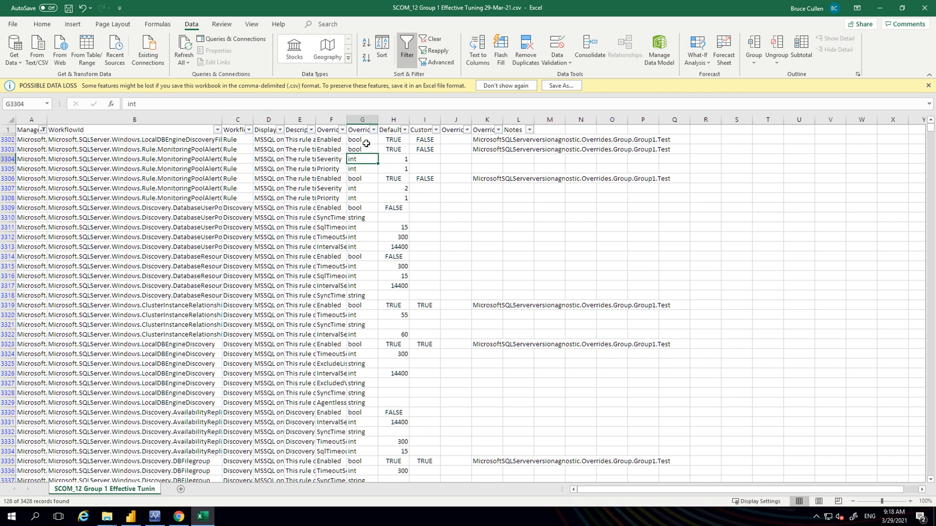
left_click(388, 119)
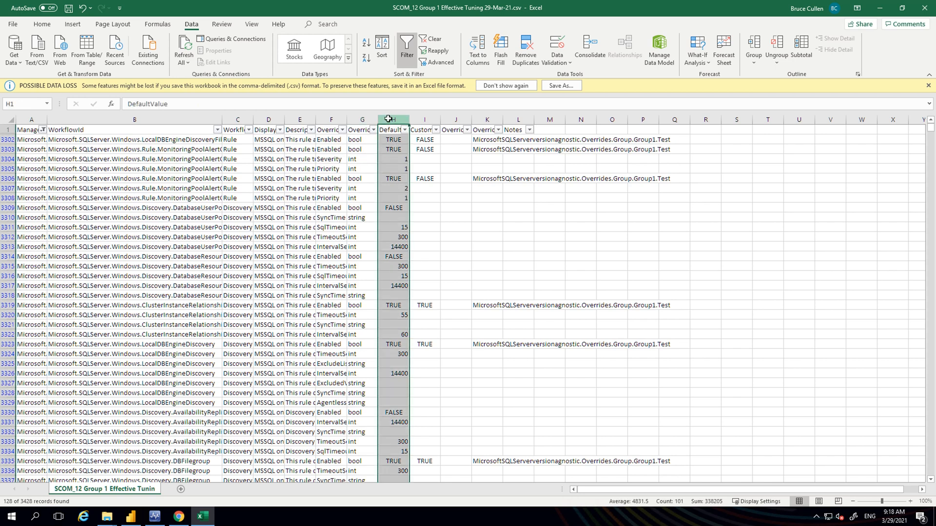
left_click(417, 119)
left_click(416, 129)
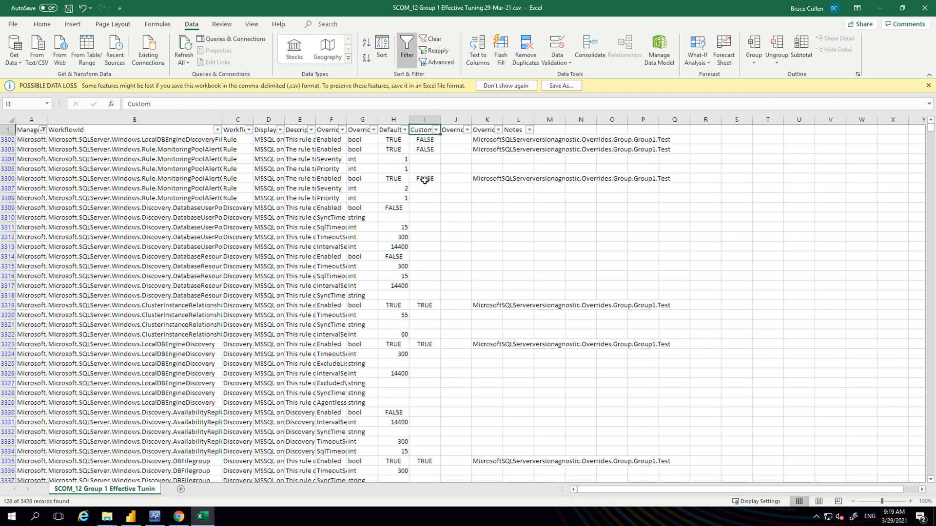
left_click(399, 142)
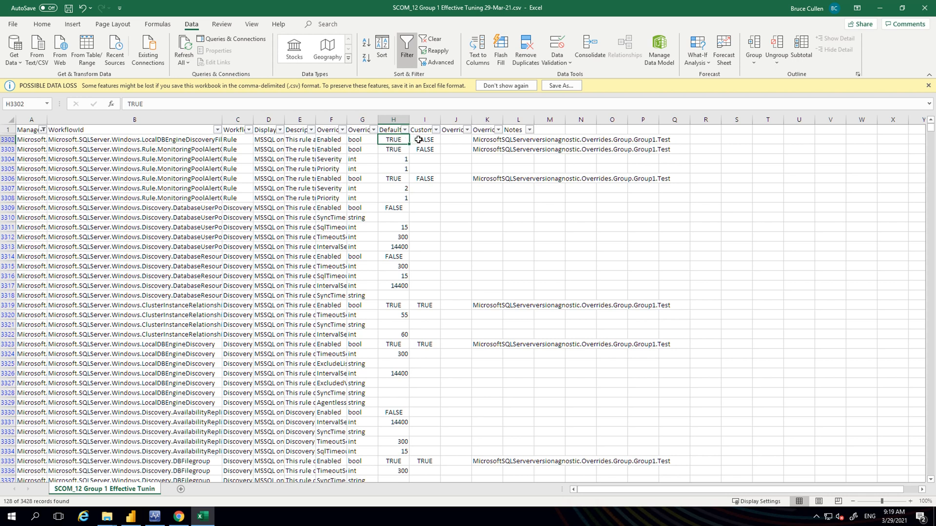
left_click(419, 140)
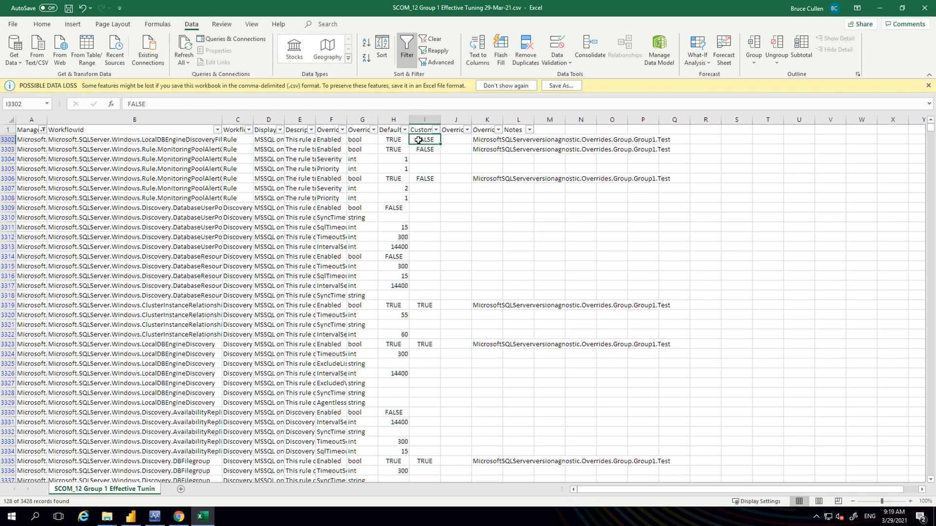
left_click(453, 129)
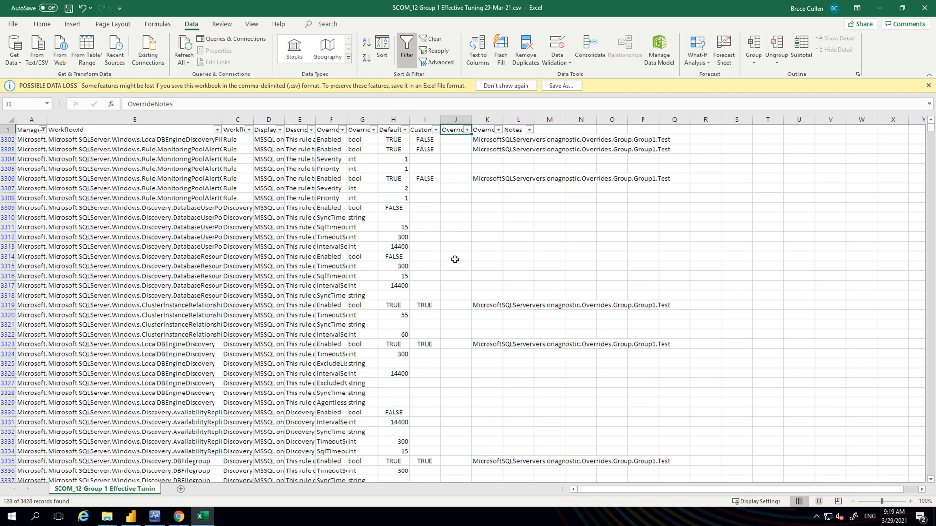
left_click(483, 130)
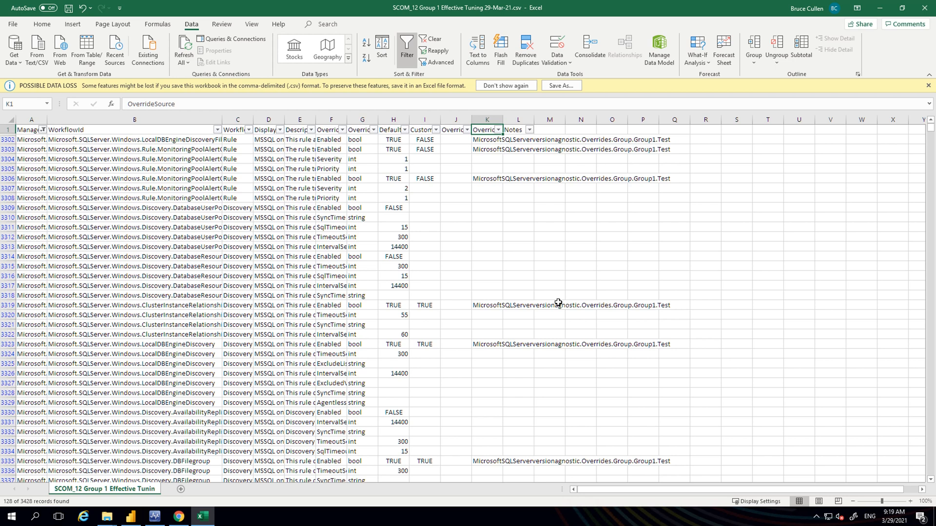
key("Down")
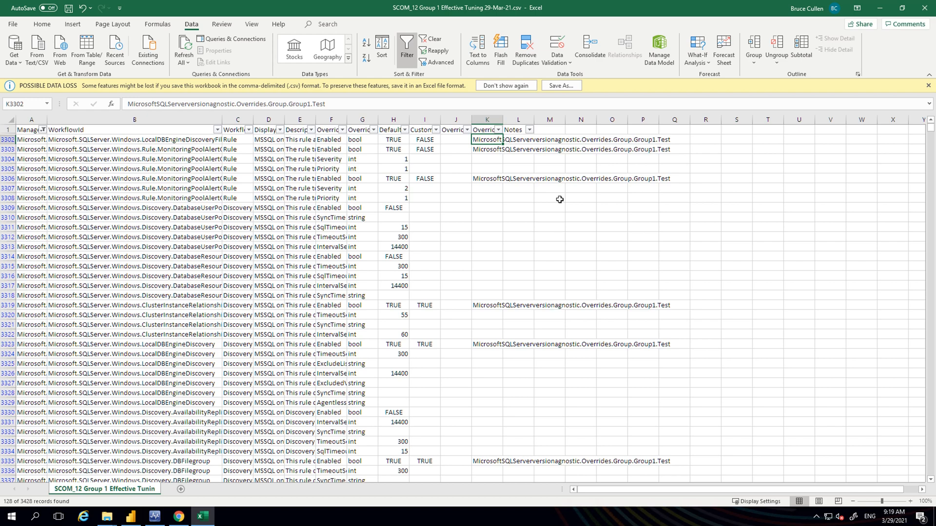
scroll(543, 239, "down", 5)
scroll(538, 254, "up", 5)
Step: Set the Custom value of the Severity override in row 3304 to 2
left_click(3, 161)
left_click_drag(2, 161, 2, 168)
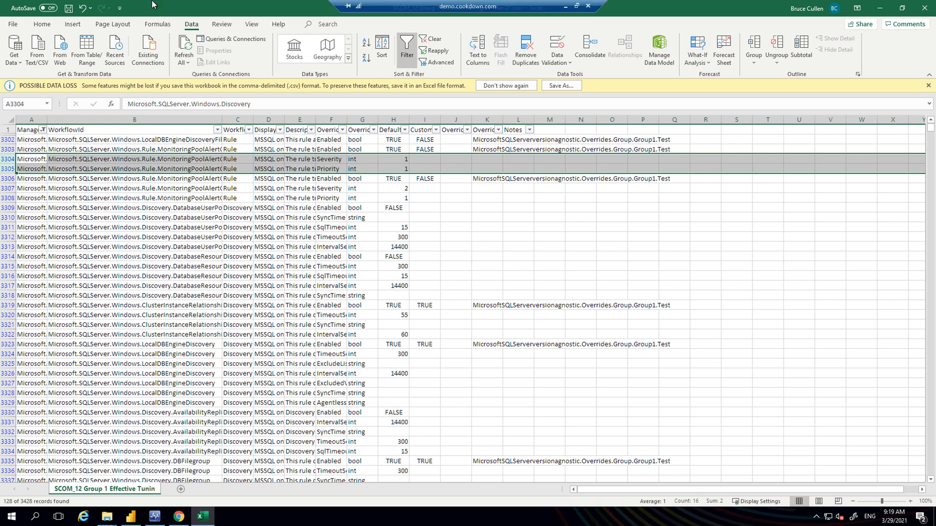
left_click(337, 161)
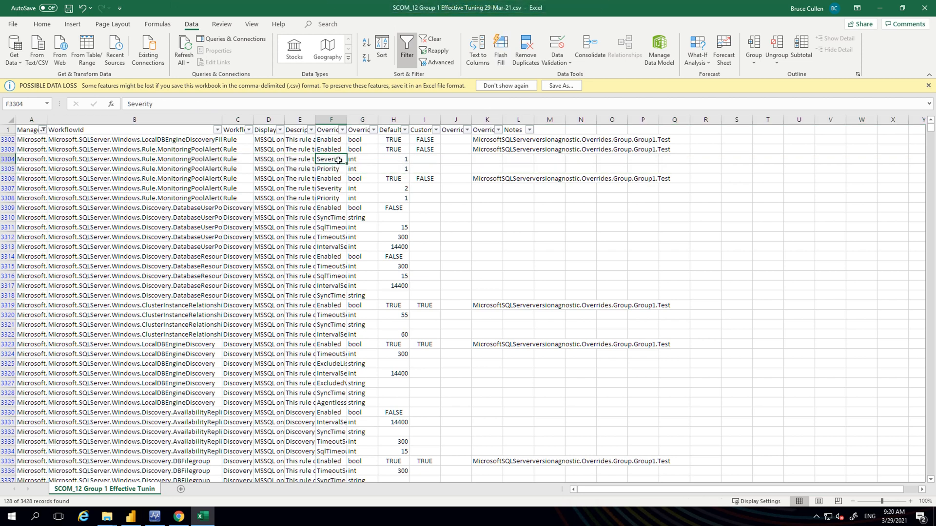
left_click(431, 159)
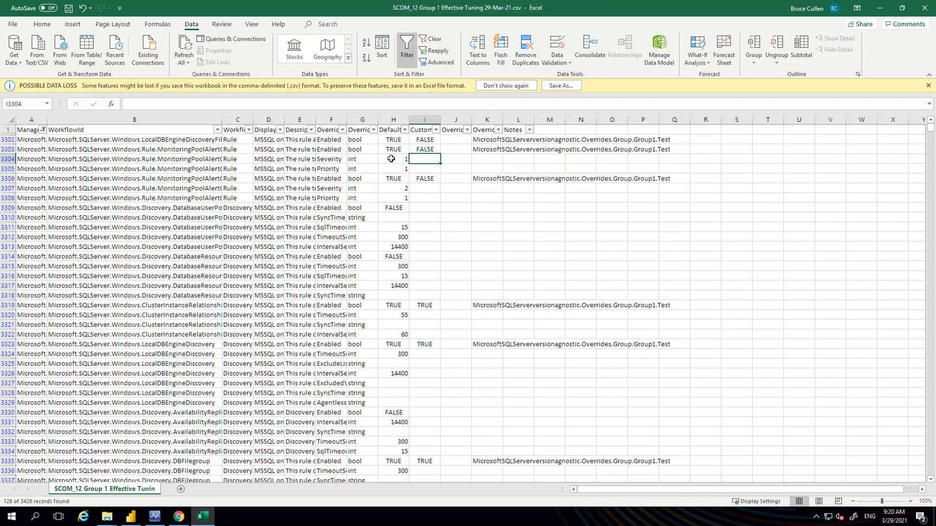
type("2")
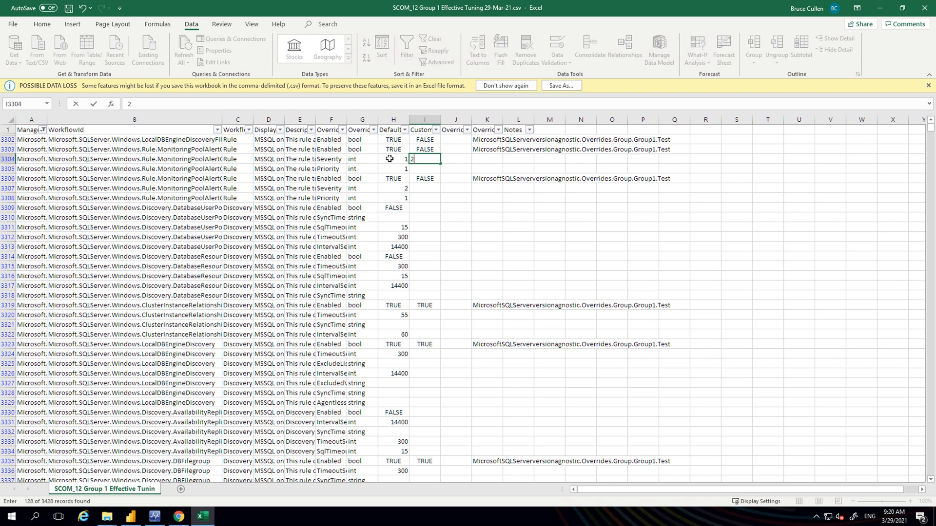
key("ctrl+Return")
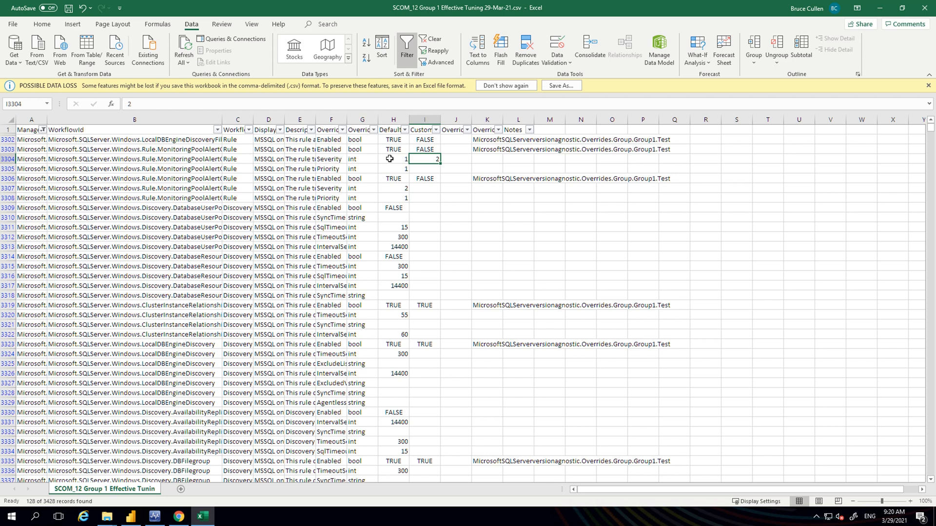
Step: Close the workbook and save the changes as CSV, replacing SCOM_12 Group 1 Effective Tuning 29-Mar-21.csv in LocalTuningPacks
key("alt+F4")
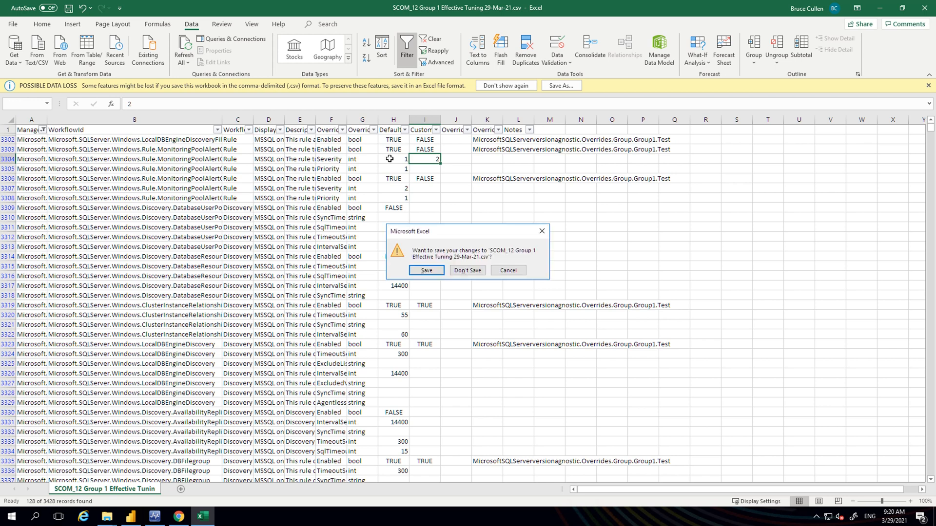
key("Return")
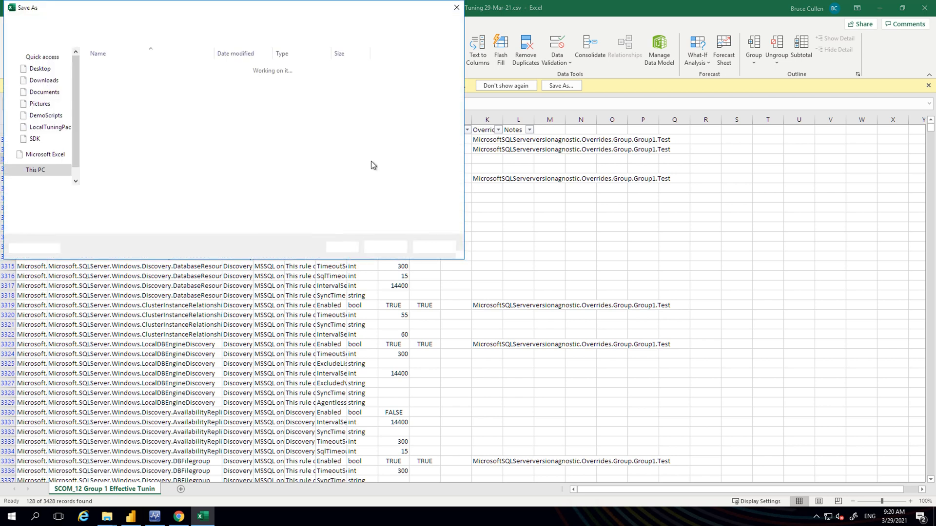
left_click(385, 247)
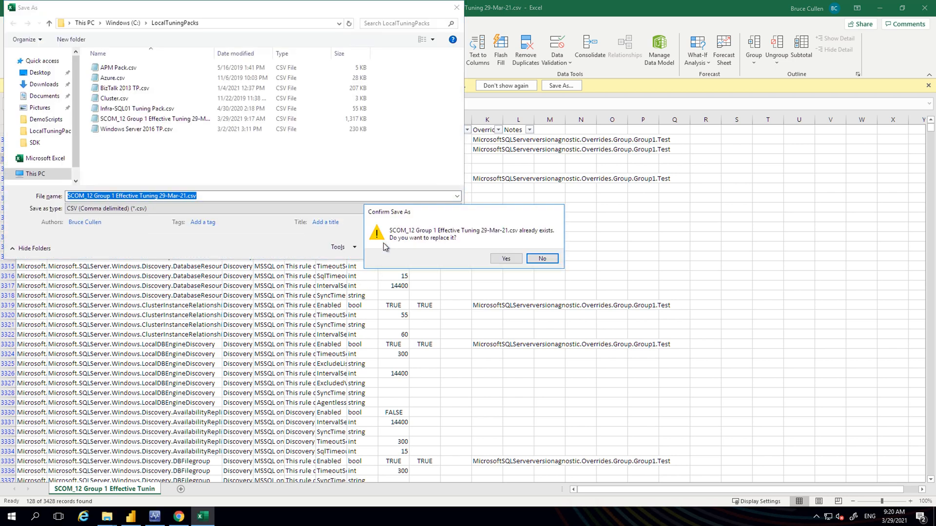
left_click(505, 259)
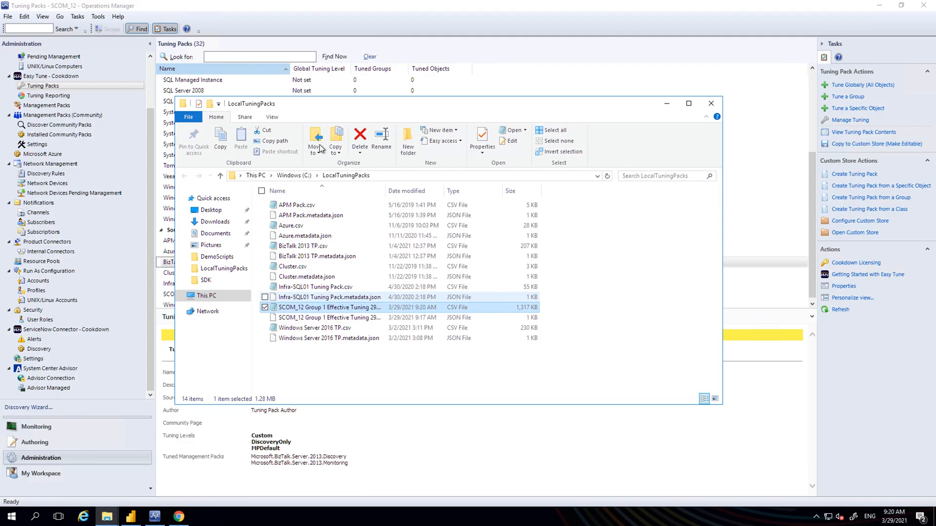
Step: Return to Operations Manager and inspect the tuning levels of the SCOM_12 Group 1 Effective Tuning 29-Mar-21 pack, especially Custom
left_click(331, 12)
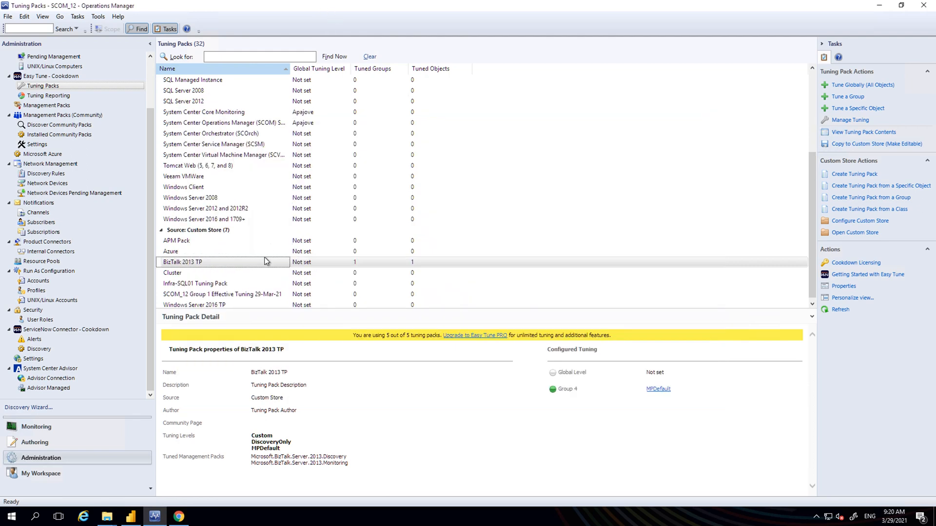
left_click(249, 296)
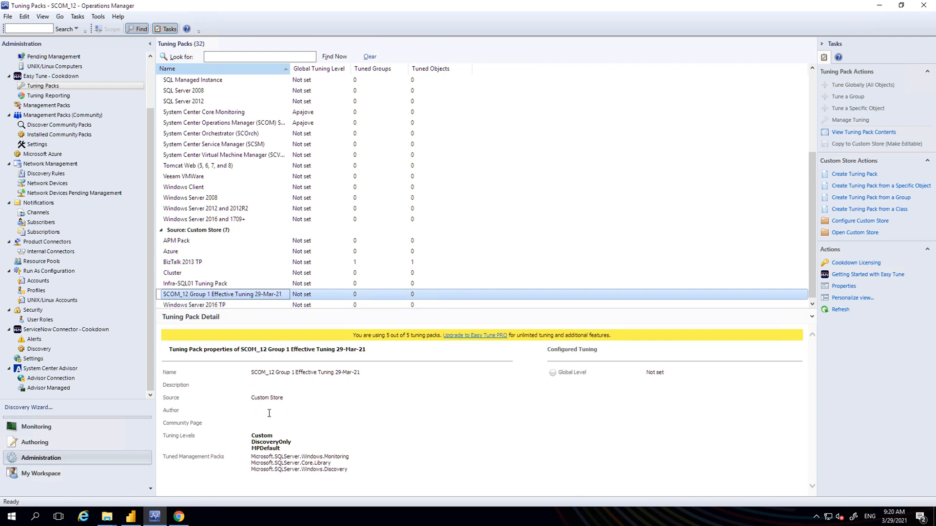
left_click_drag(252, 435, 302, 436)
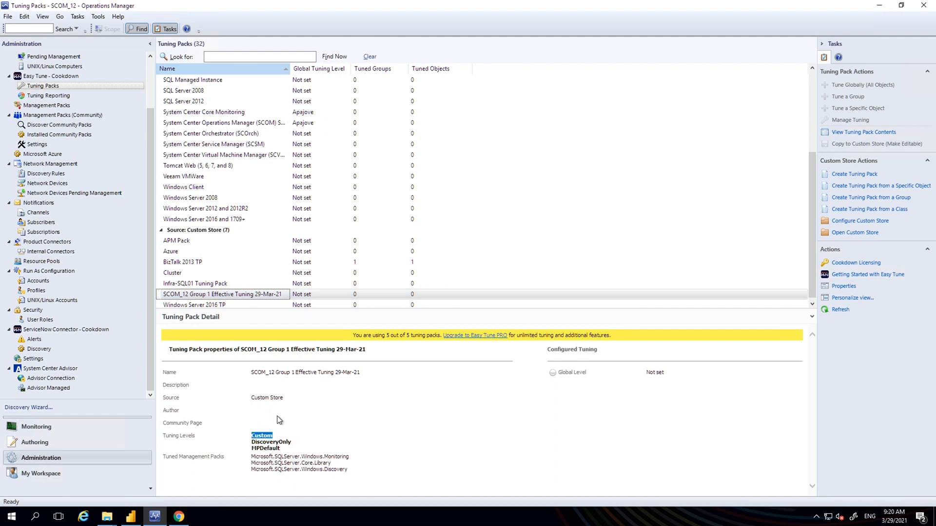
Step: Start a new custom tuning pack from a group and choose Group 3 as the source group
left_click(879, 202)
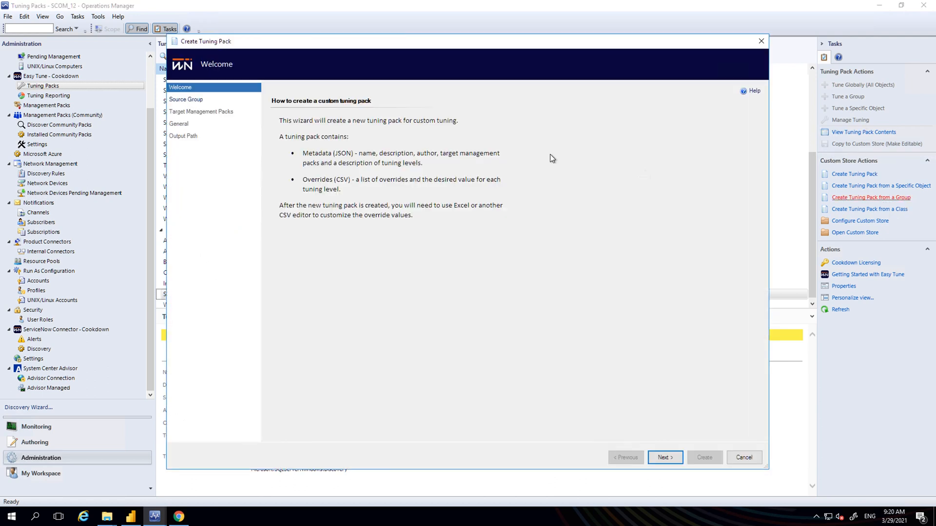
left_click(664, 457)
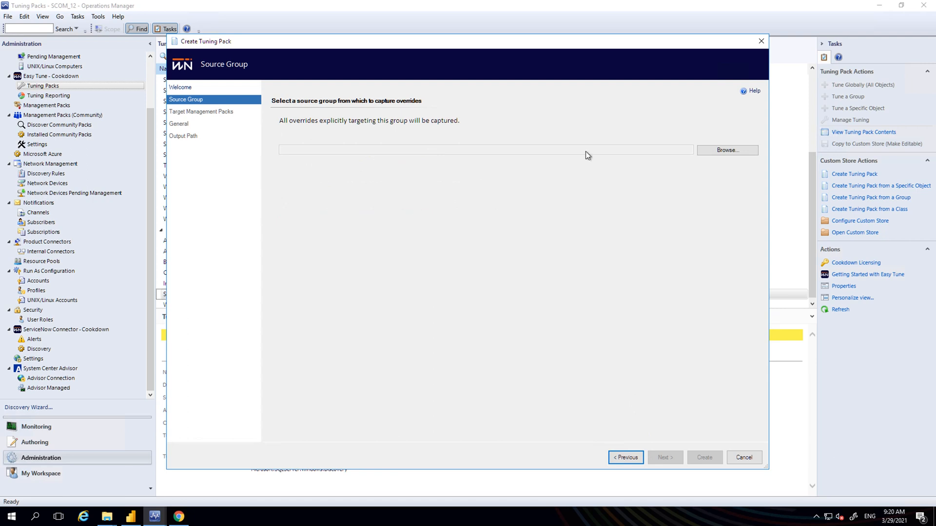
left_click(728, 149)
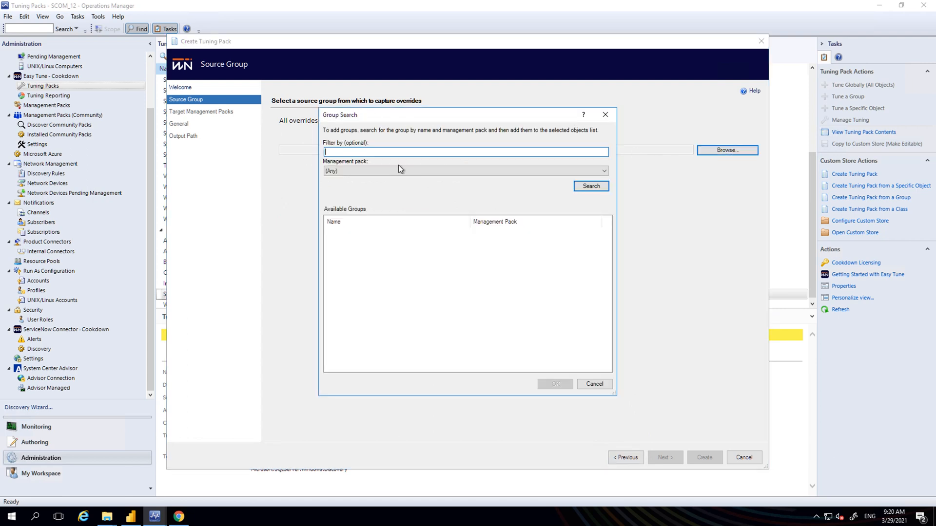
type("group 3")
key("Return")
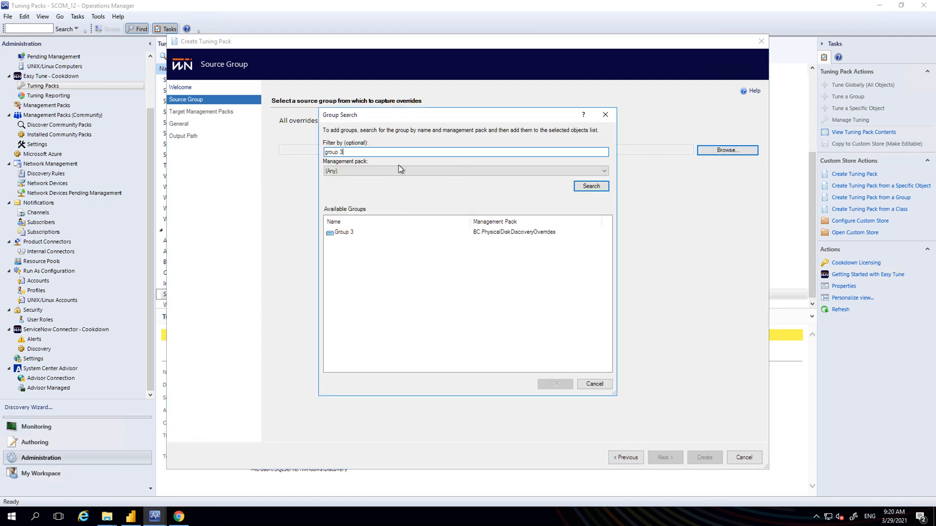
double_click(349, 232)
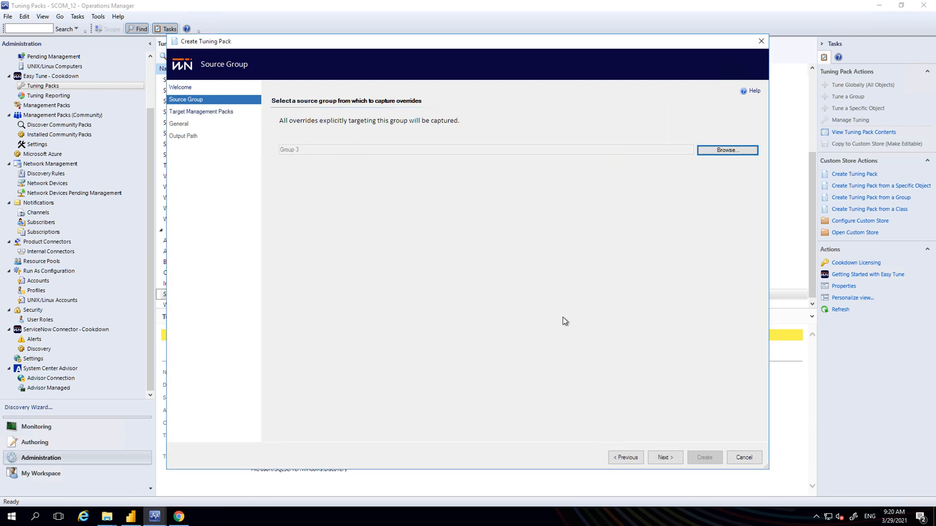
Step: Keep the captured management packs, name the pack SCOM_12 Group 3 effective tuning 29-Mar-21, create it in the custom store, and close its CSV
left_click(662, 460)
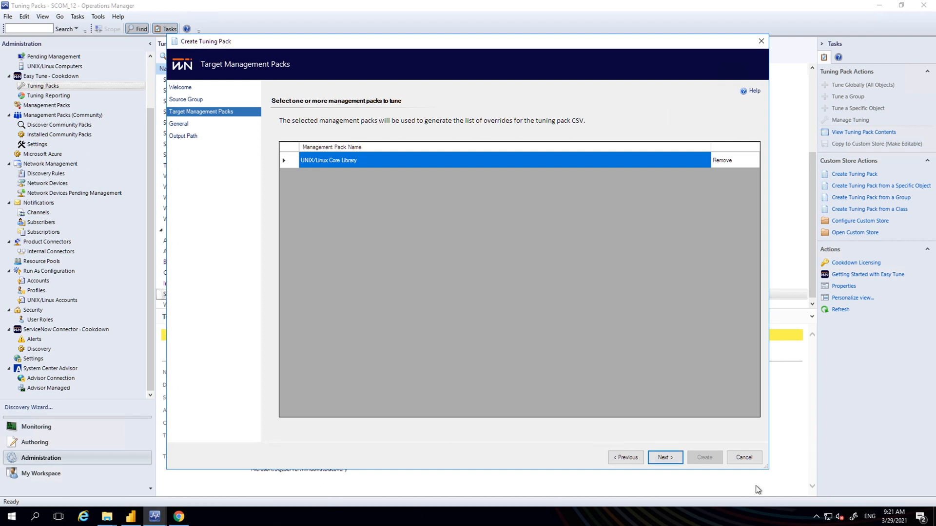
left_click(675, 461)
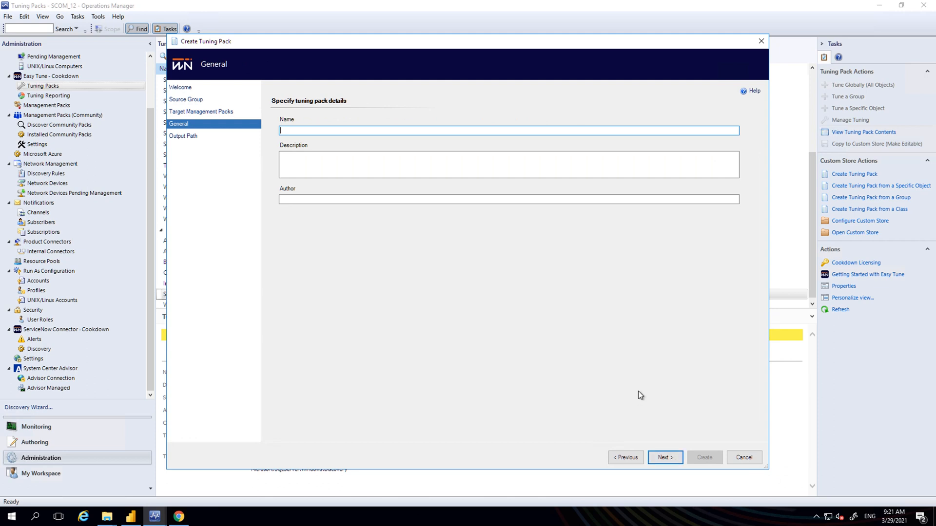
type("SCOM_12 Group 3 effective tuning 29-Mar-21")
key("Return")
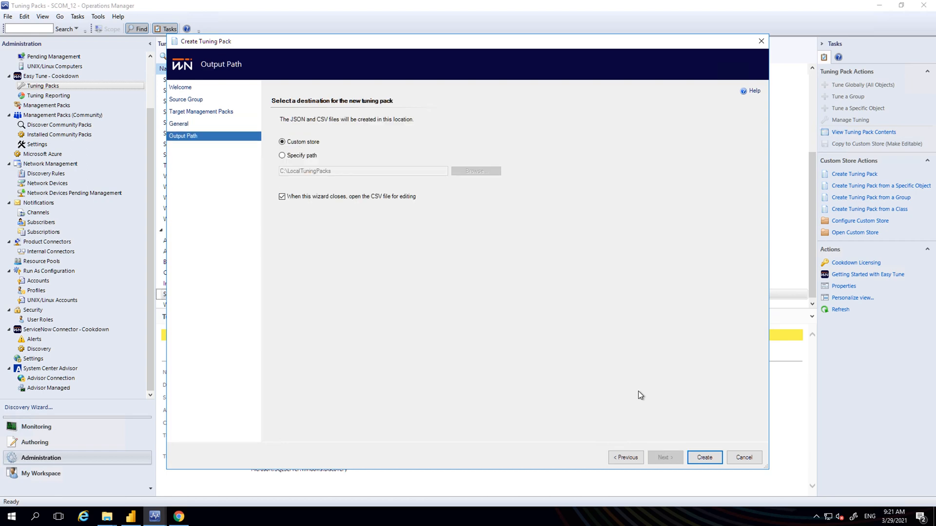
key("Return")
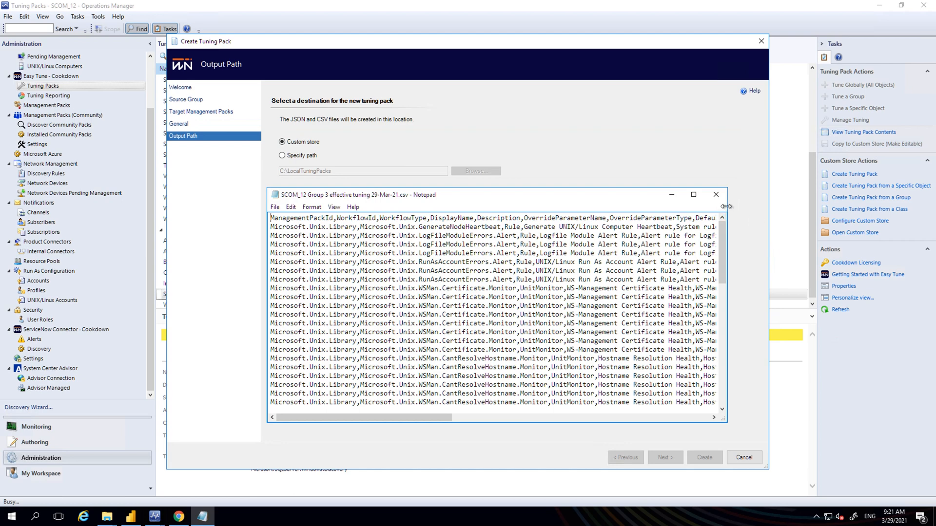
left_click(715, 195)
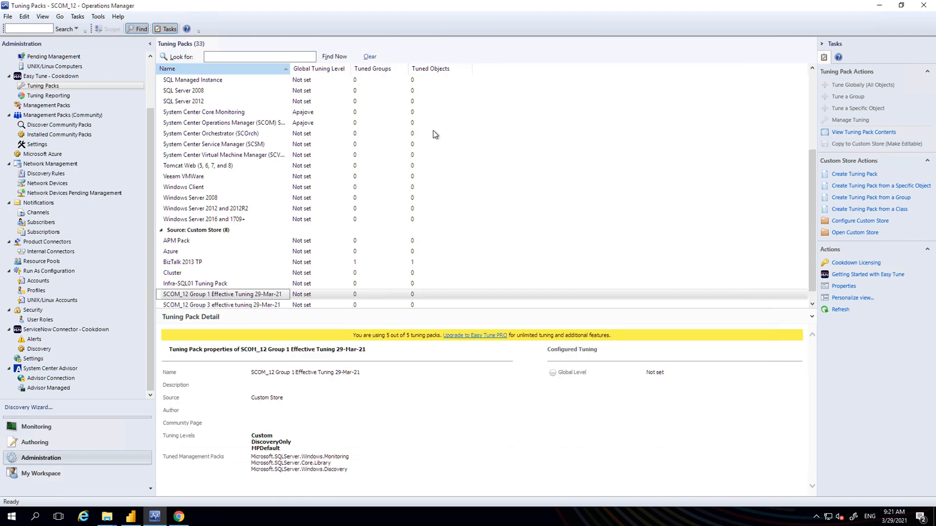
Step: Start a new tuning pack from a specific object and choose Ops12DB as the source object
left_click(880, 187)
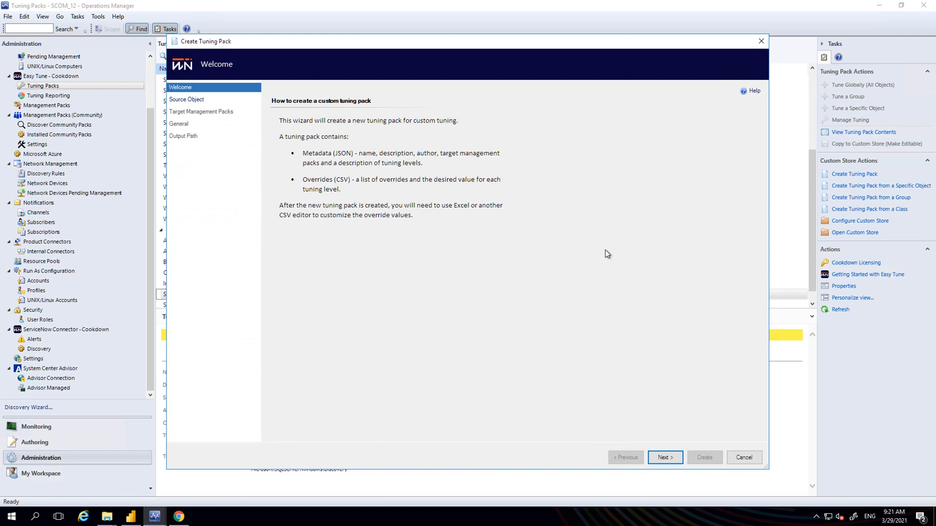
key("Return")
left_click(741, 150)
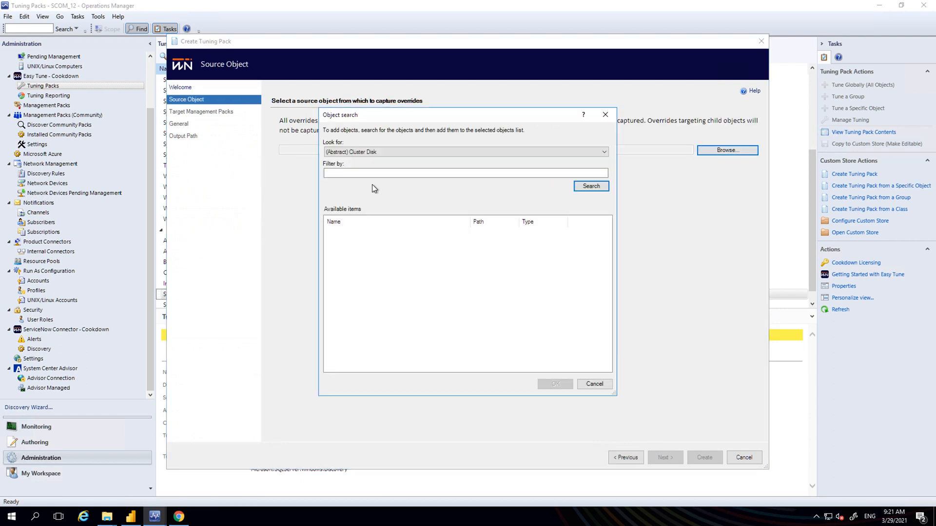
left_click(350, 173)
type("ops12db")
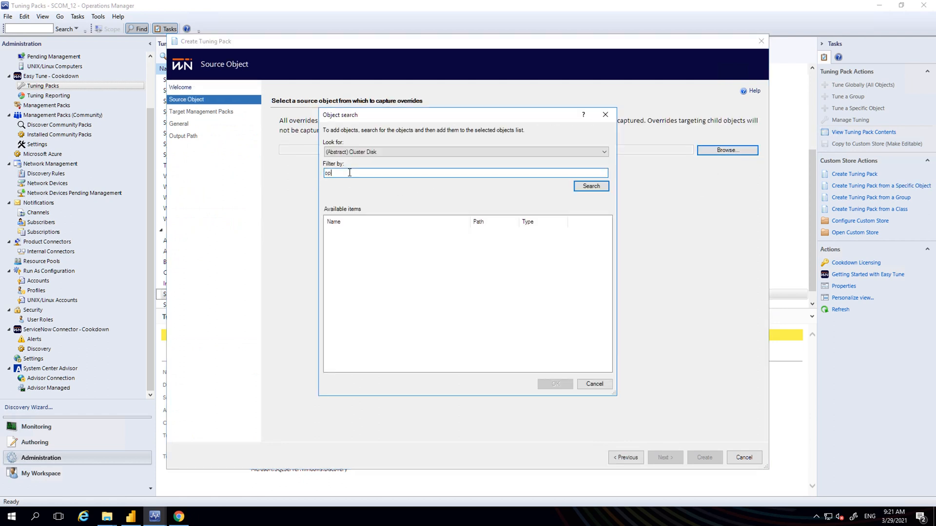
key("Return")
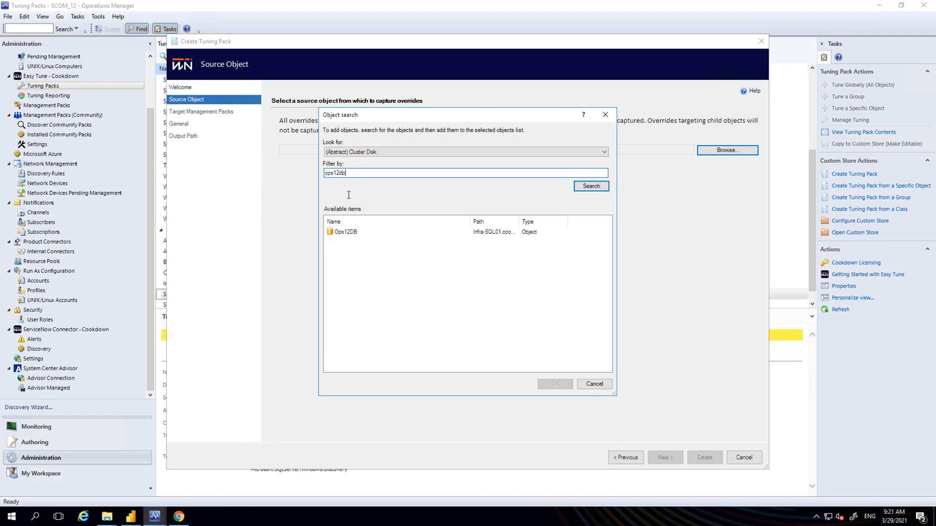
double_click(344, 233)
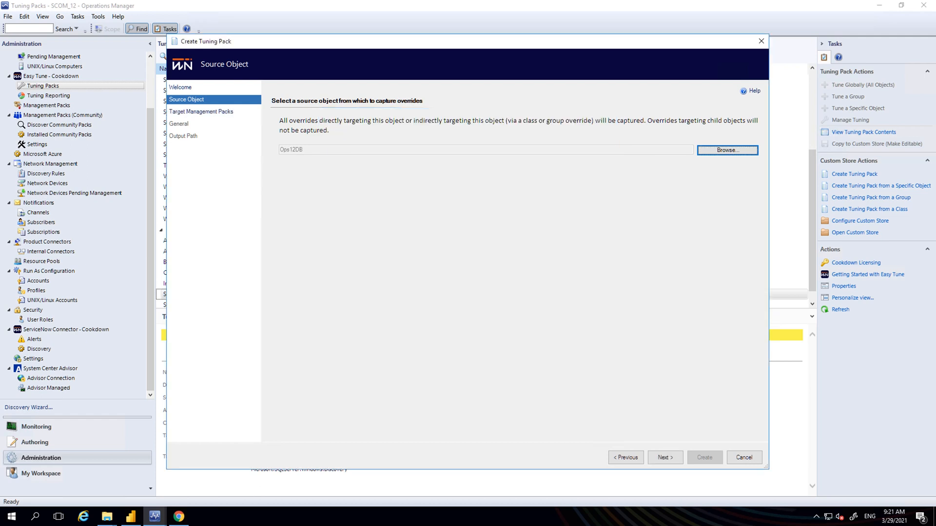
Step: Switch to the Power BI Sankey diagram, trace a flow into Instance:Ops12DB, and return to the tuning pack wizard
left_click(138, 520)
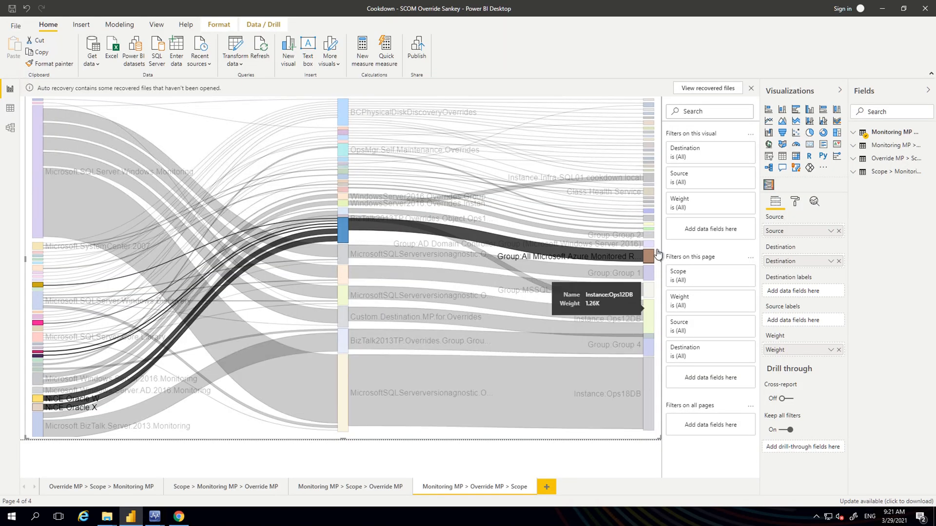
left_click(649, 321)
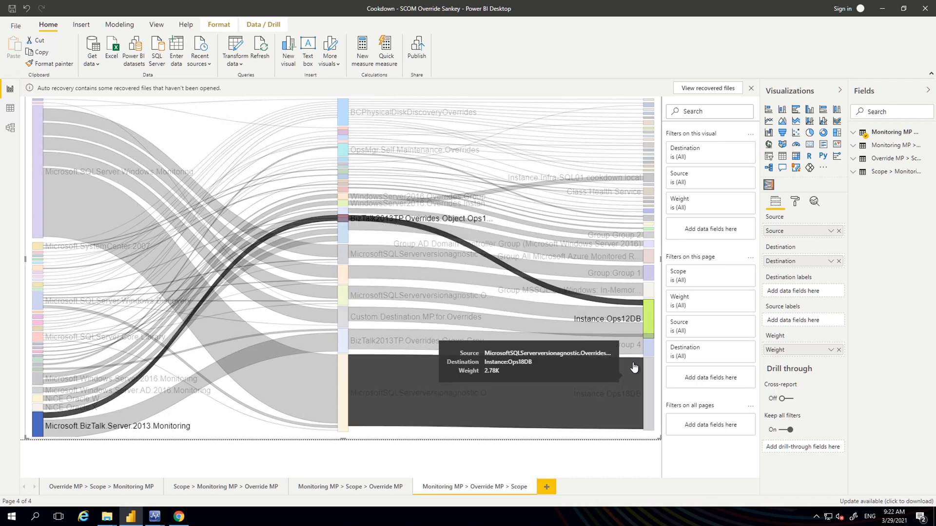
key("alt+Tab")
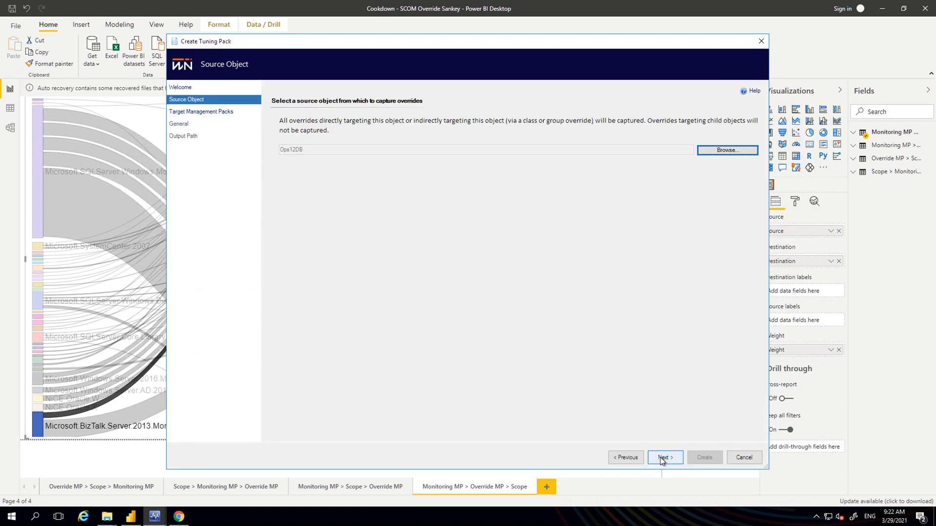
Step: Advance to the target management packs for Ops12DB and select BizTalk Server Monitoring in the list
left_click(661, 458)
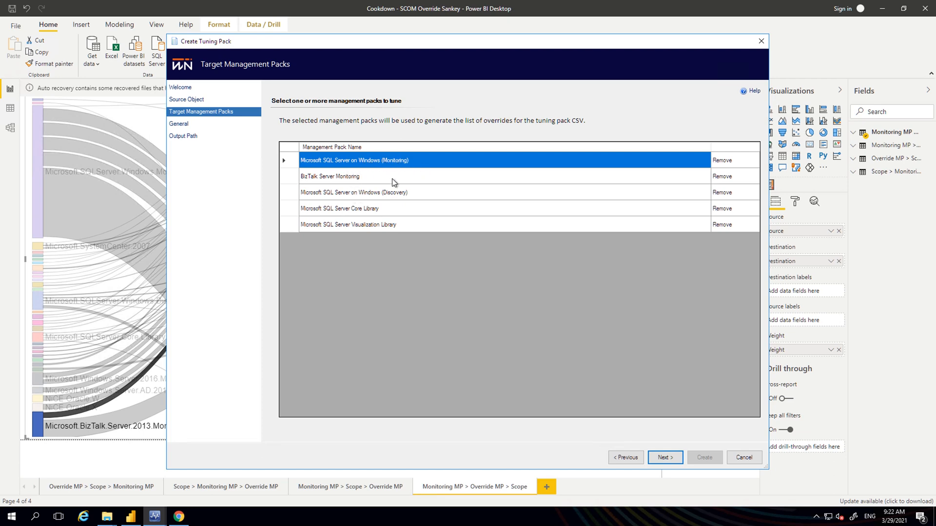
left_click(359, 176)
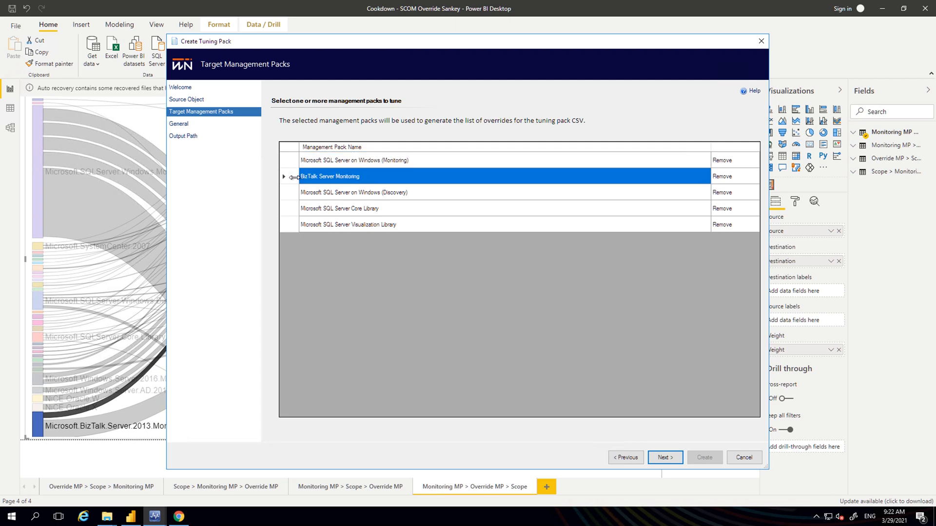
left_click(295, 178)
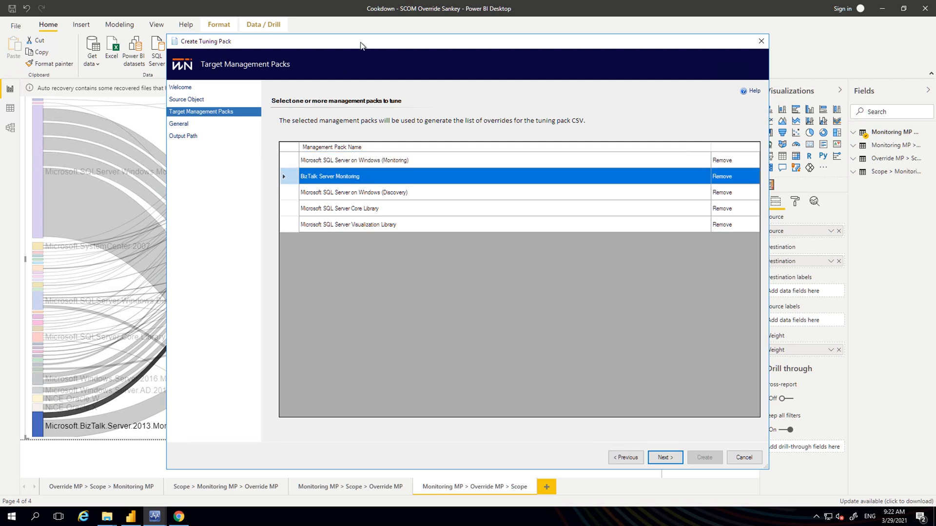
Step: Switch back to Power BI and highlight the Instance:Ops12DB flow through Custom Destination MP for Overrides
left_click(552, 14)
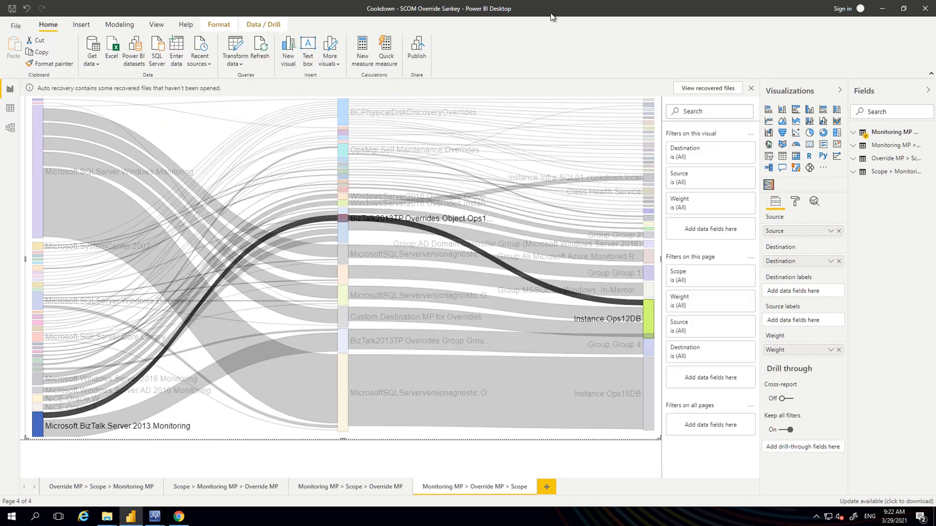
left_click(646, 318)
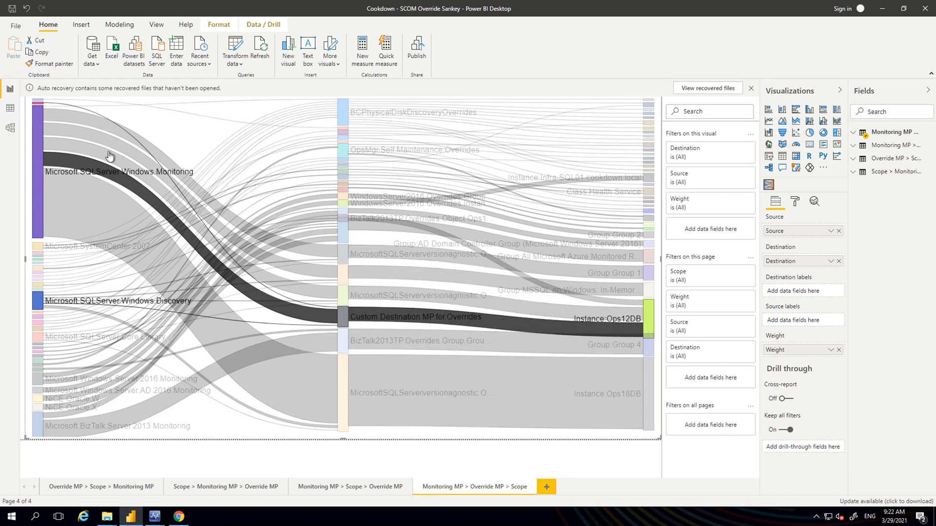
Step: Highlight the flow through the MicrosoftSQLServerversionagnostic override pack into Instance:Ops12DB, and return to the tuning pack wizard
left_click(342, 296)
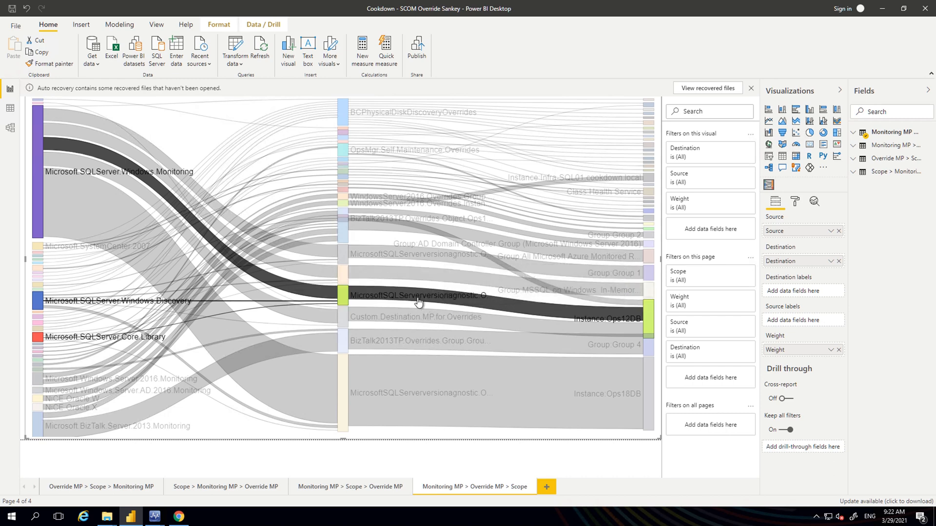
key("alt+Tab")
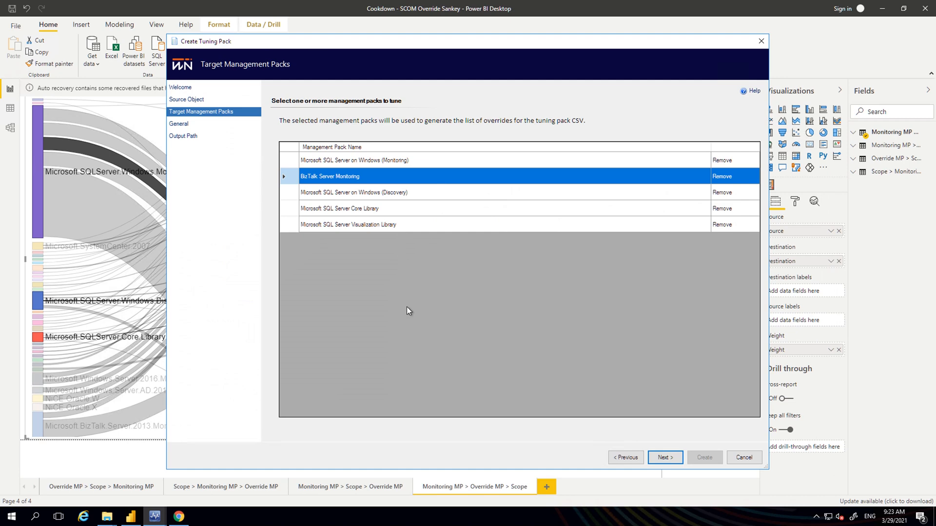
Step: Name the tuning pack SCOM_12 Ops12DB Effective overrides 29-Mar-21 and create it in the custom store without opening the CSV for editing
left_click(656, 457)
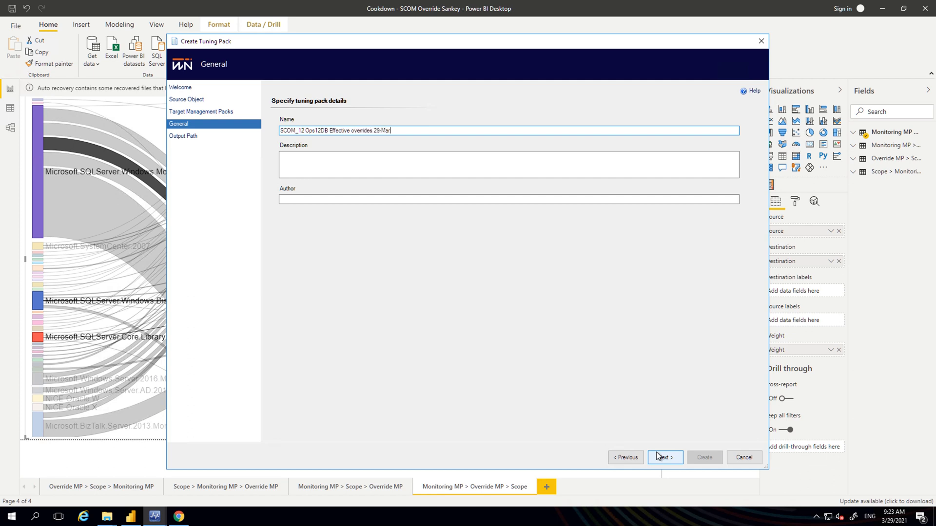
left_click(656, 454)
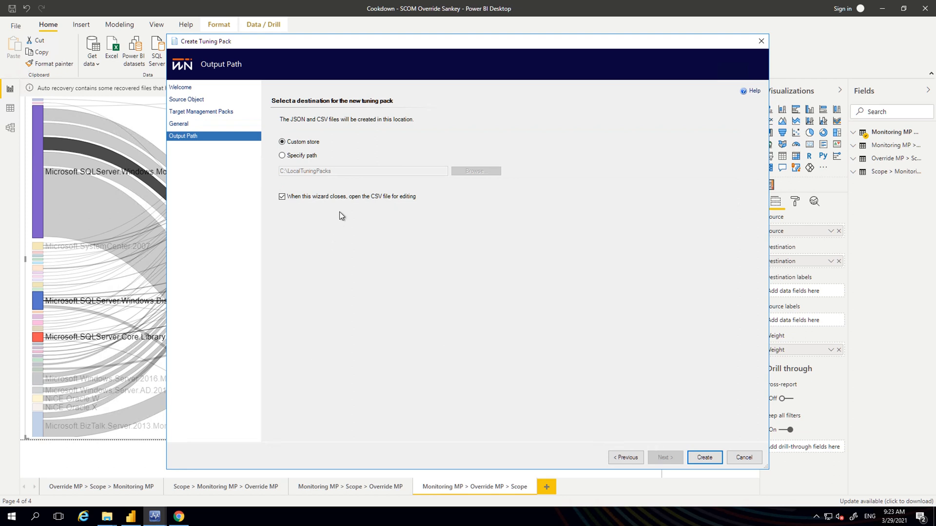
left_click(342, 197)
left_click(704, 457)
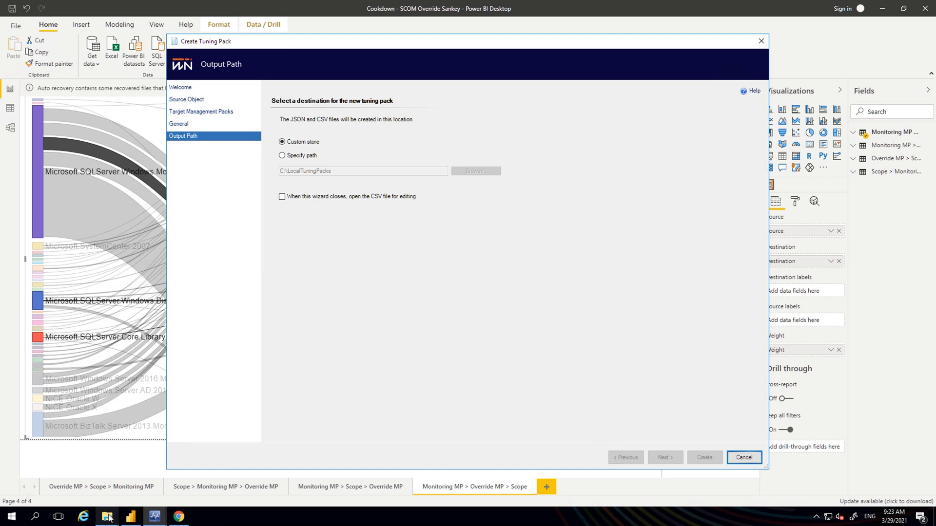
Step: Switch to the LocalTuningPacks folder and open the SCOM_12 Ops12DB Effective overrides CSV in Excel
mouse_move(108, 521)
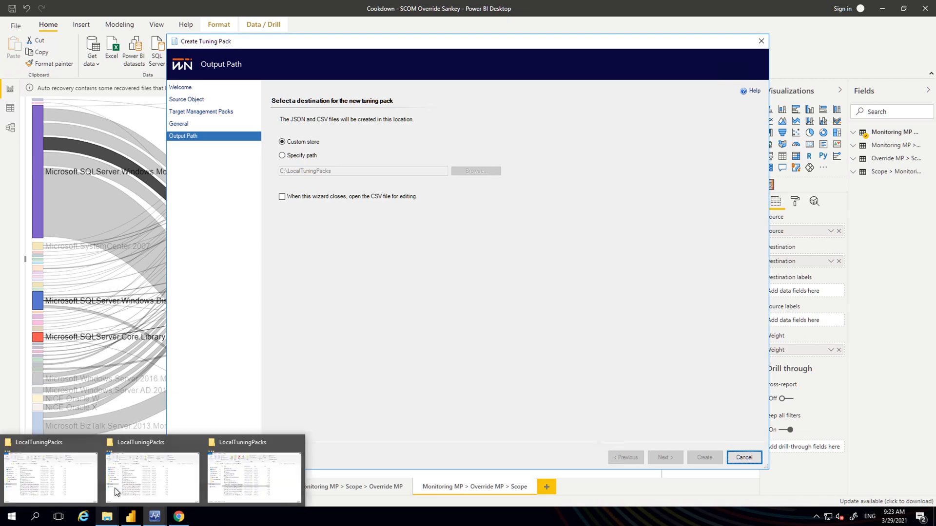
left_click(263, 460)
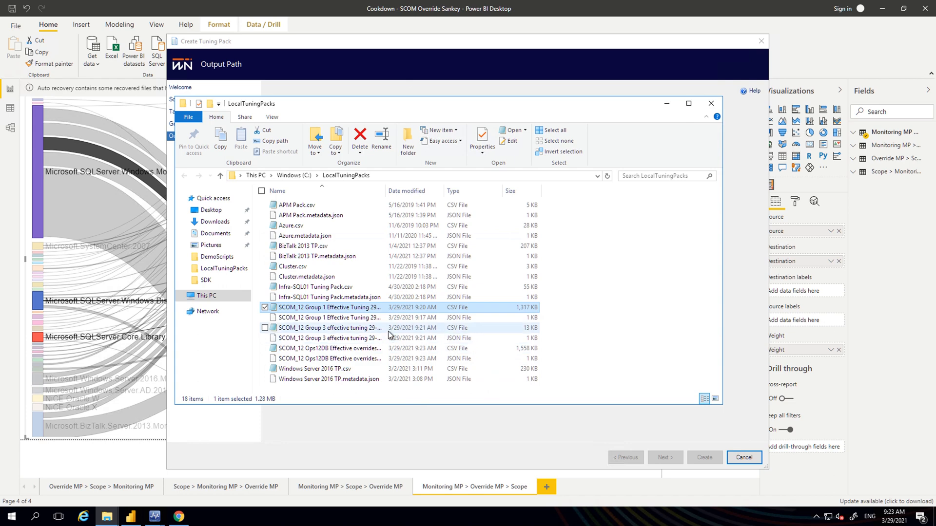
left_click(327, 350)
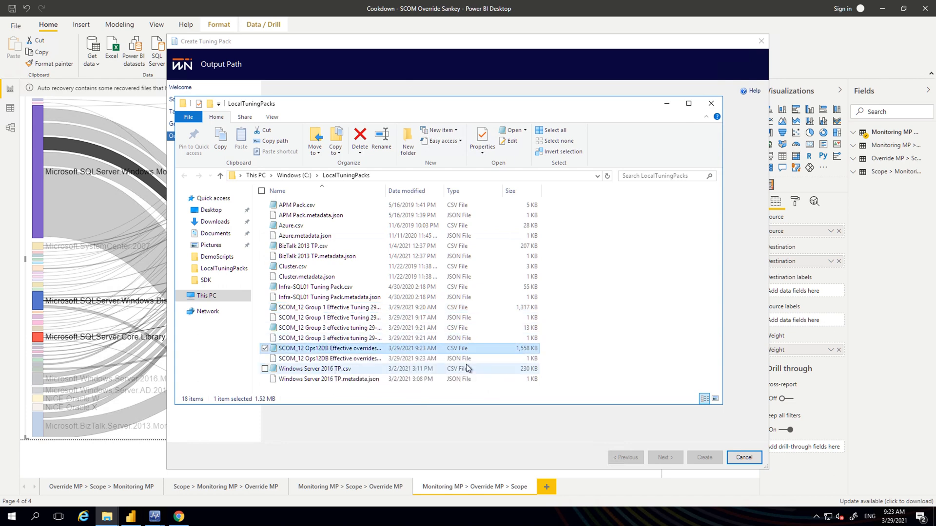
right_click(514, 350)
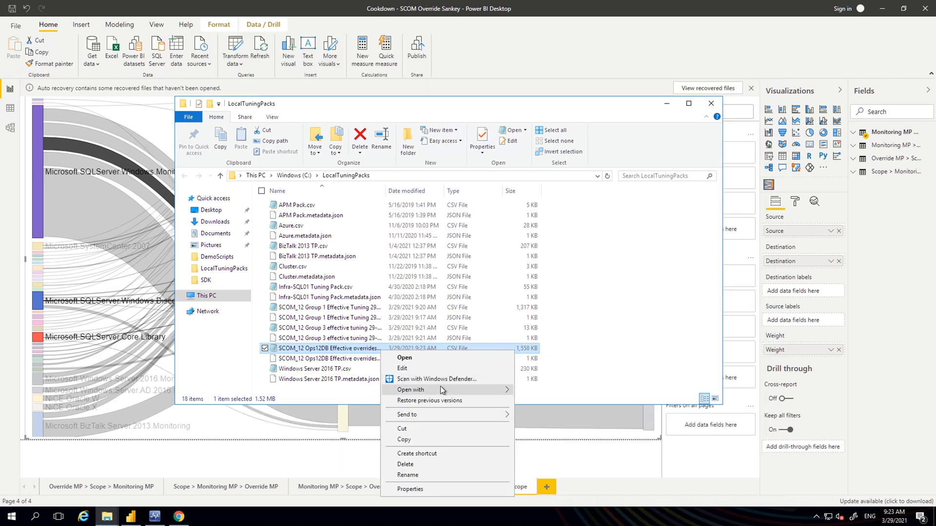
mouse_move(442, 388)
left_click(327, 391)
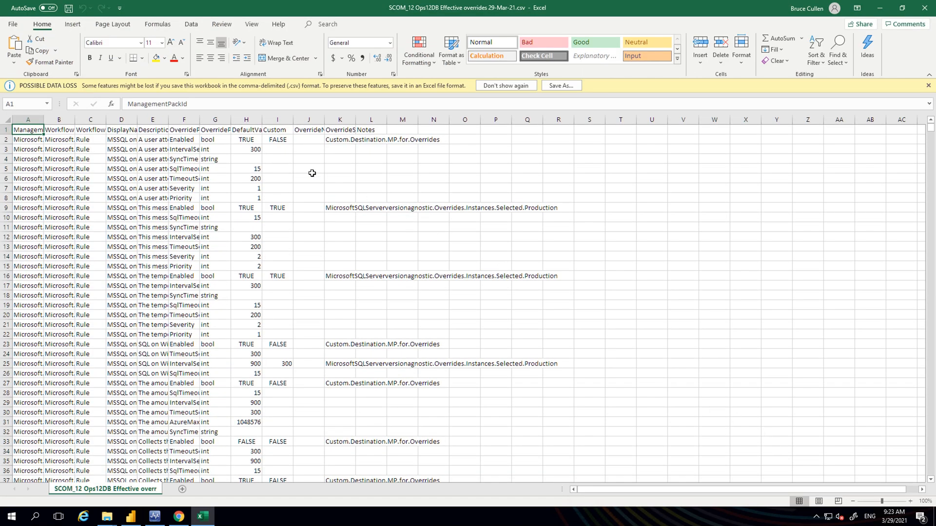
Step: Filter the OverrideSource column to only the Microsoft.SQLServer.Windows.Discovery and MicrosoftSQLServerversionagnostic sources
left_click(337, 129)
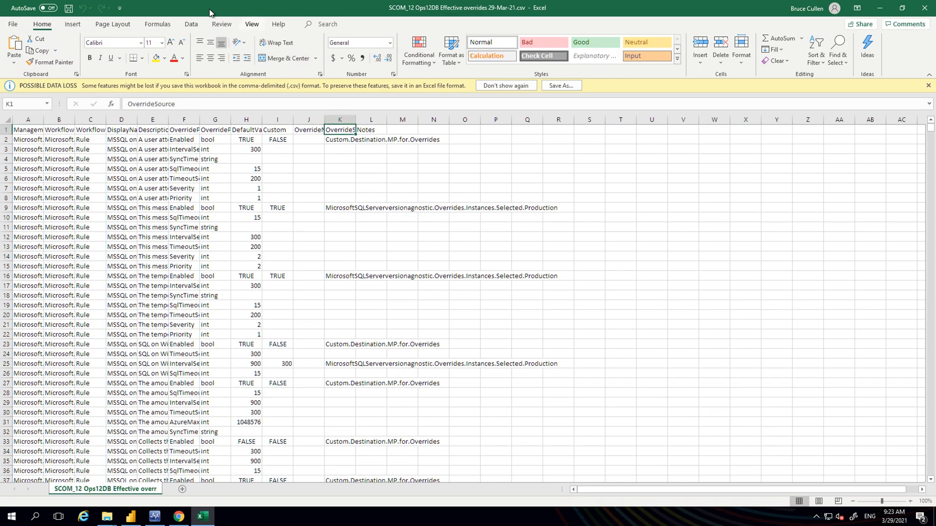
left_click(193, 25)
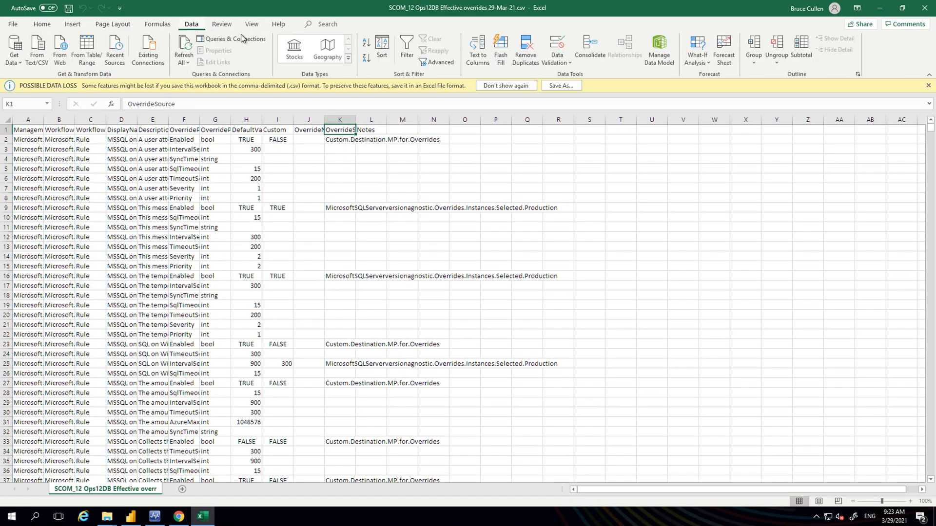
left_click(407, 49)
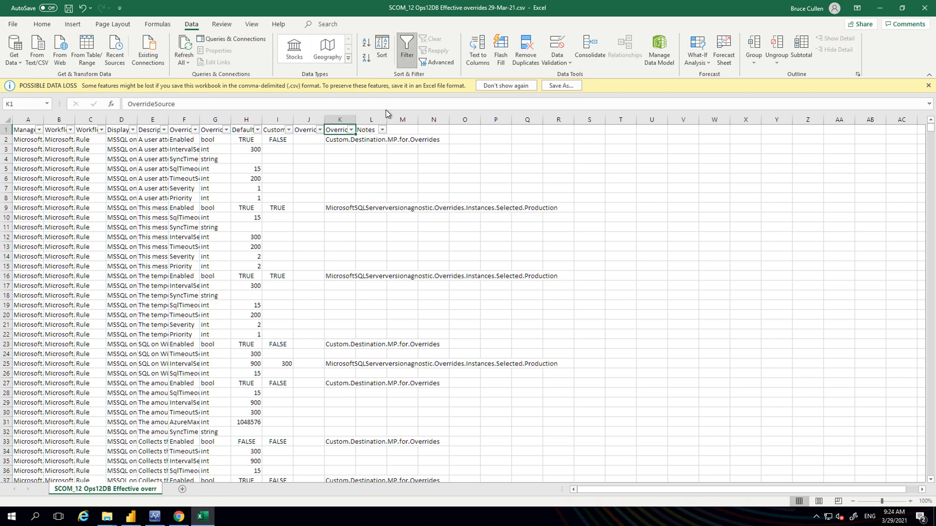
left_click(350, 130)
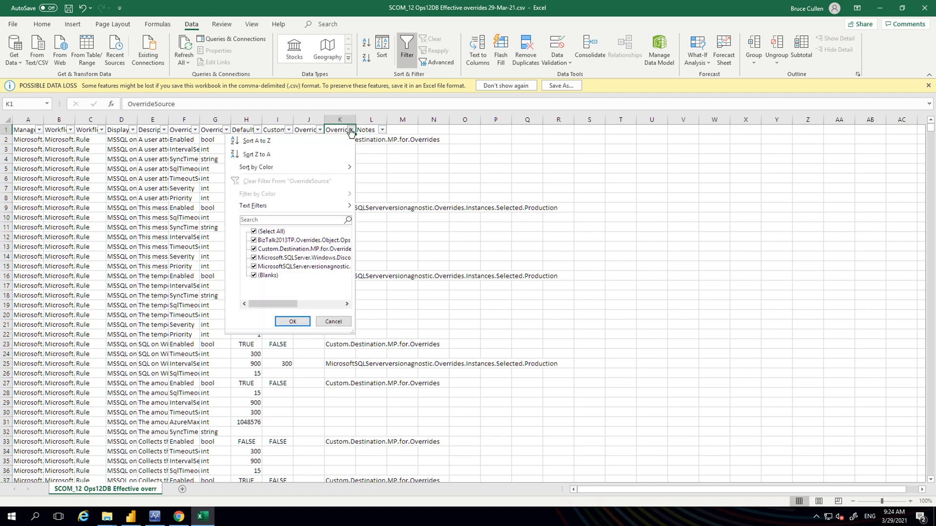
left_click(273, 231)
mouse_move(268, 303)
left_mouse_down()
mouse_move(317, 303)
mouse_move(267, 305)
left_mouse_up()
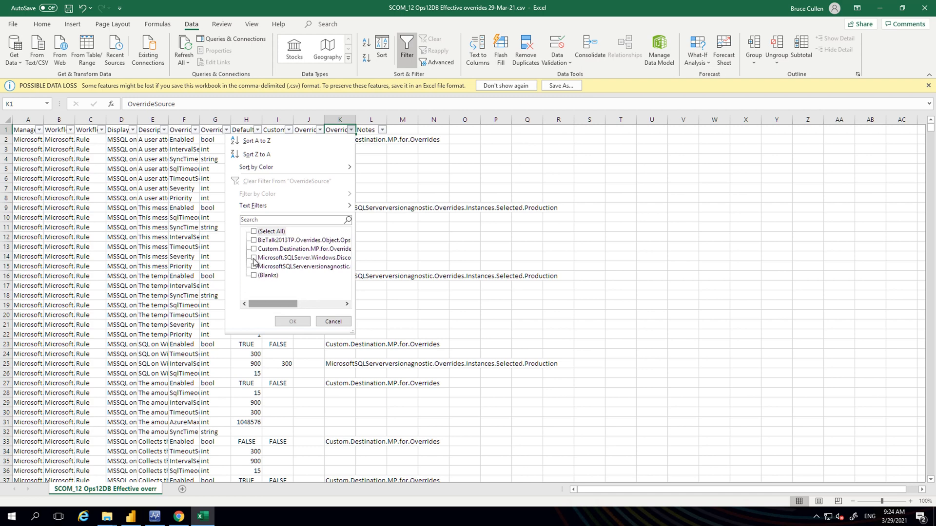
left_click(254, 258)
left_click(254, 267)
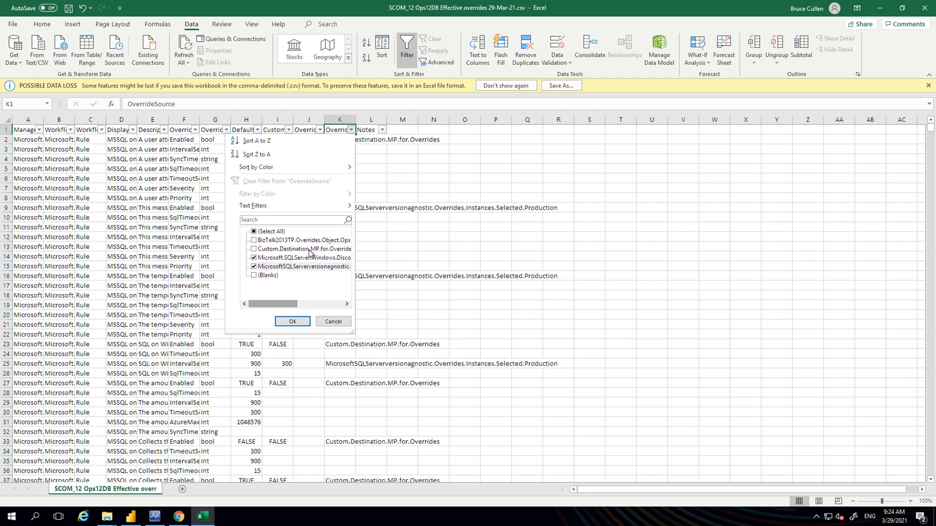
left_click(284, 323)
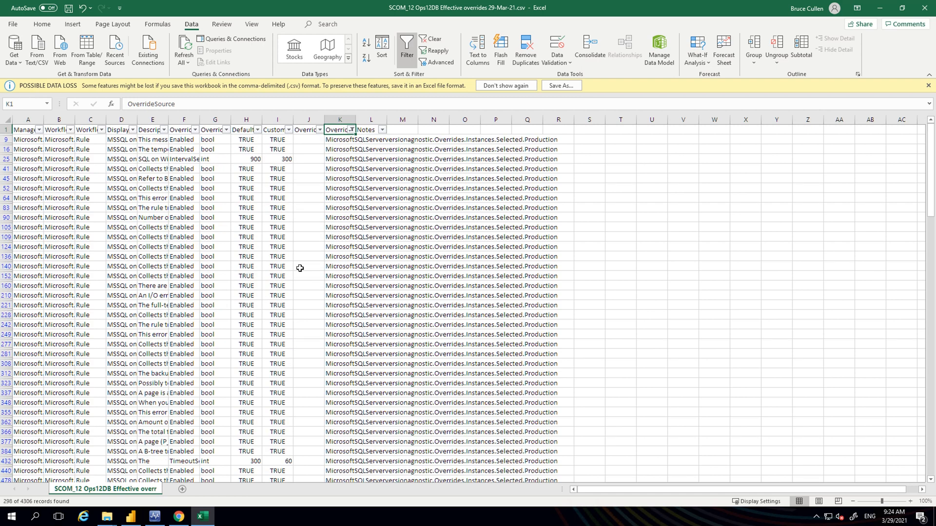
Step: Clear the contents of columns I through N, from Custom onward, for all the filtered override rows
left_click(279, 141)
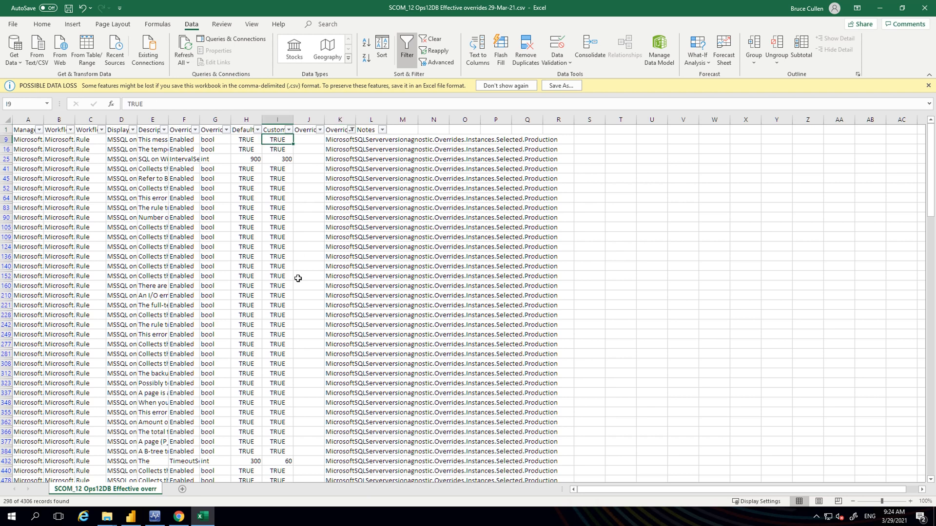
scroll(298, 277, "down", 2)
scroll(299, 278, "down", 8)
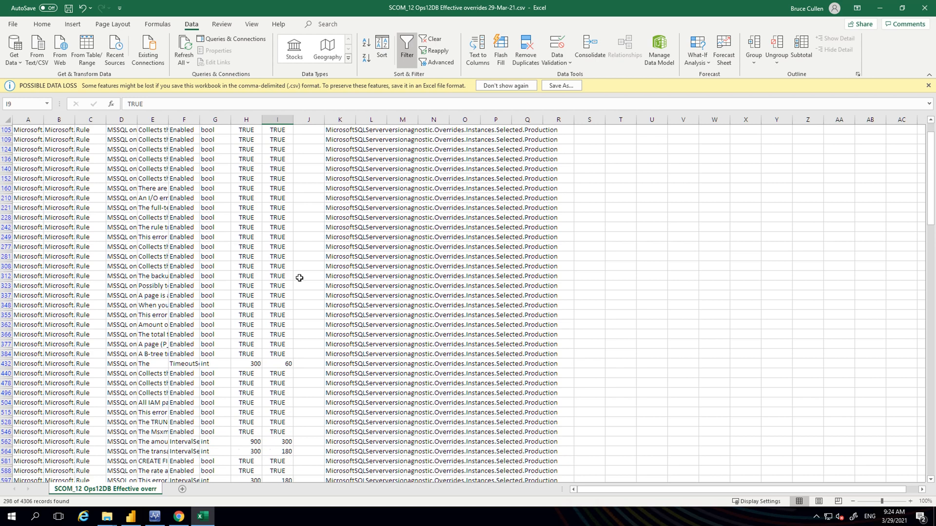
scroll(299, 278, "down", 10)
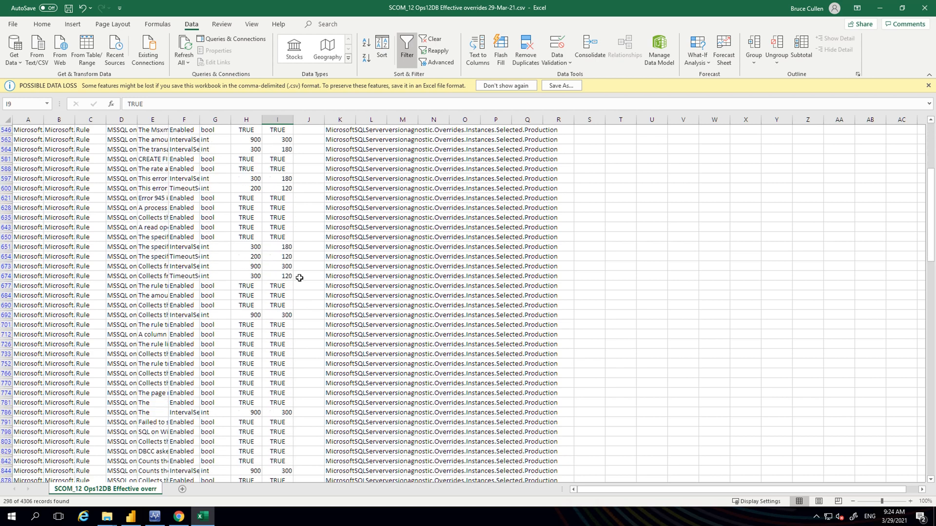
left_click_drag(931, 199, 935, 443)
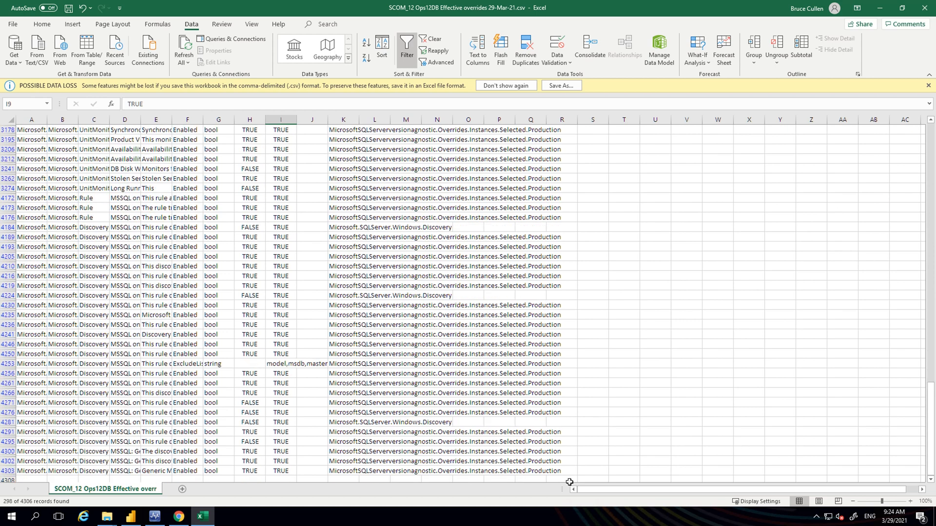
left_click(418, 461, "shift")
left_click_drag(419, 461, 429, 475)
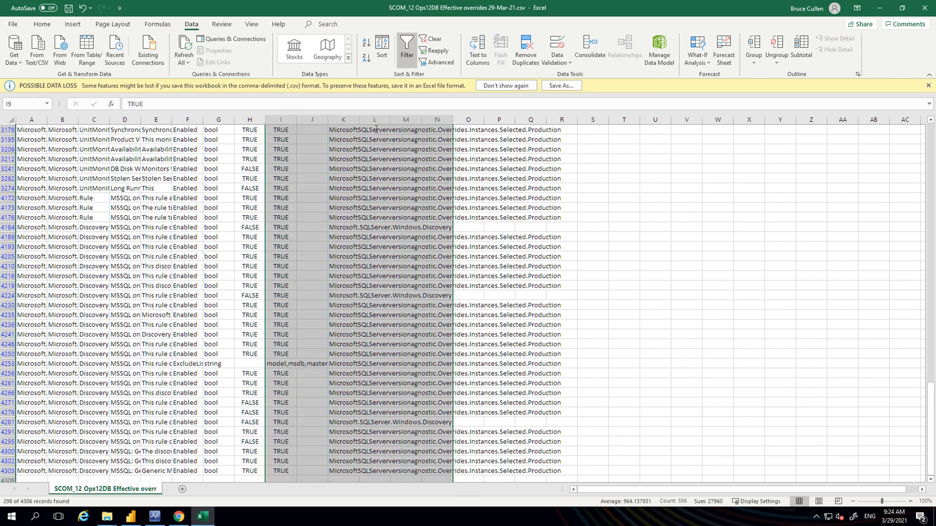
scroll(405, 145, "up", 2)
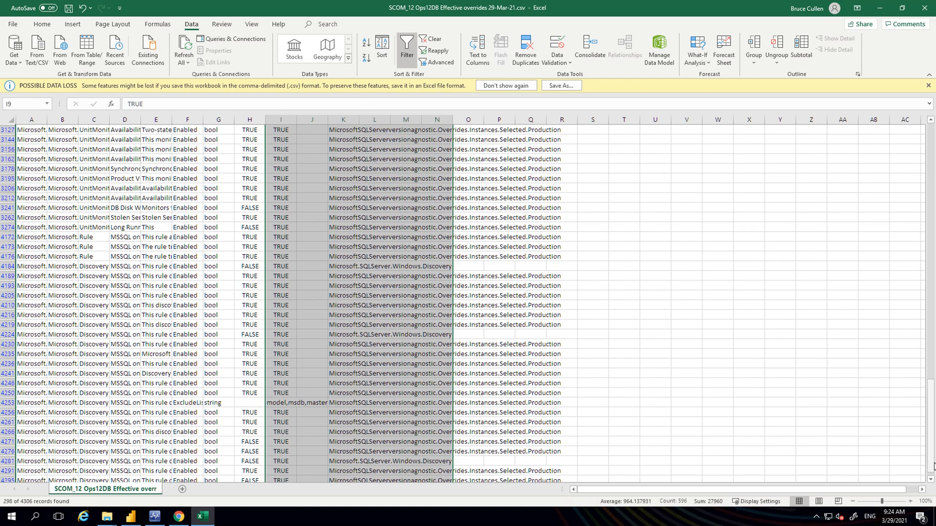
left_click_drag(932, 459, 922, 125)
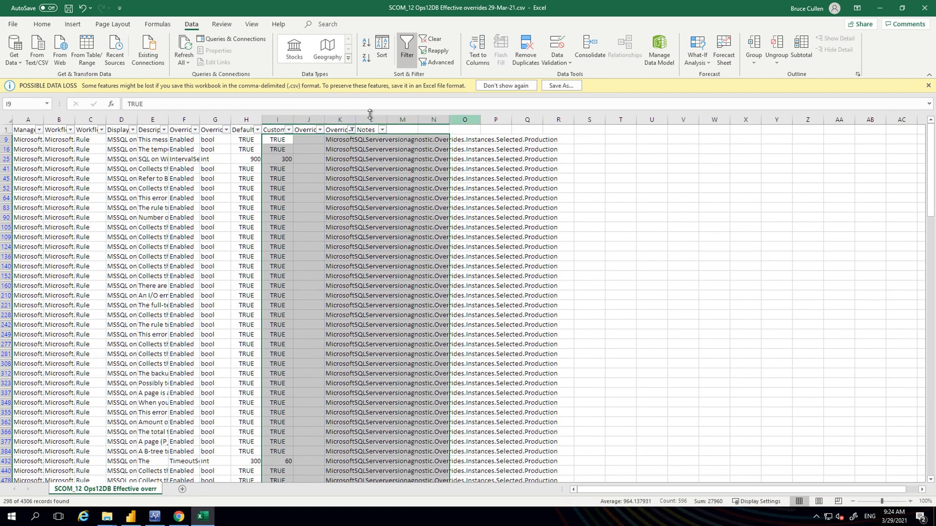
key("Delete")
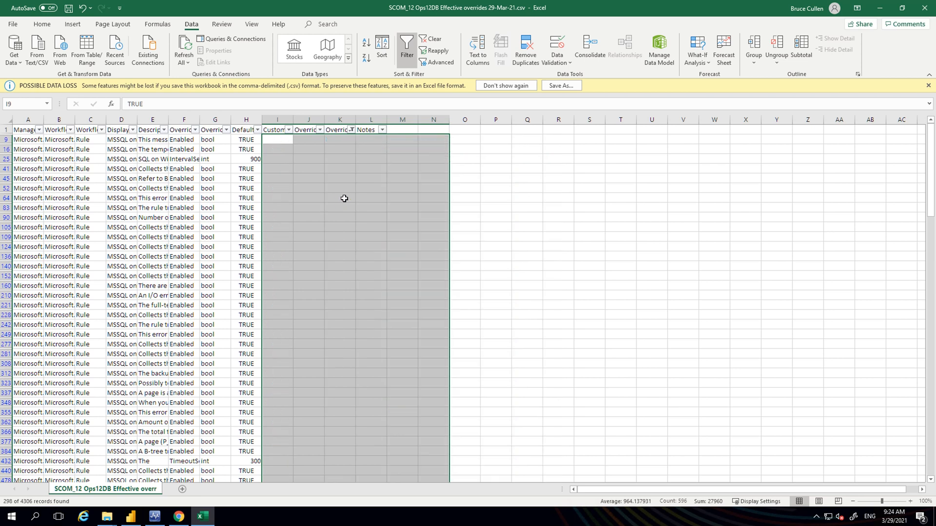
Step: Reset the OverrideSource filter to include all values and check the remaining Custom.Destination.MP.for.Overrides rows
left_click(351, 130)
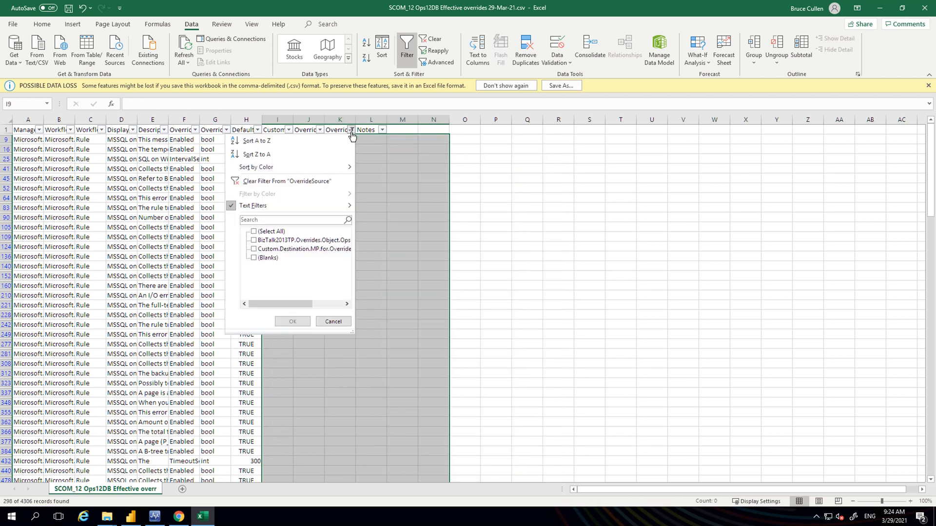
left_click(262, 241)
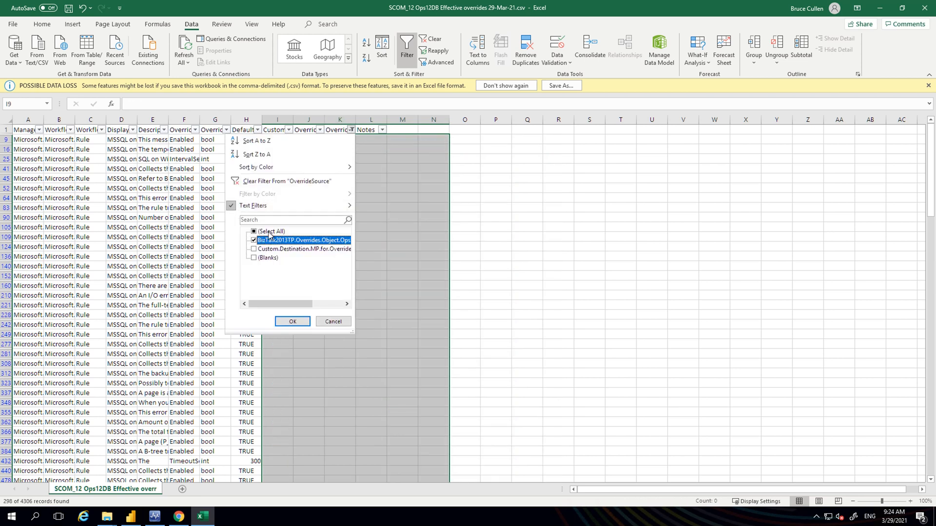
left_click(270, 232)
left_click(286, 321)
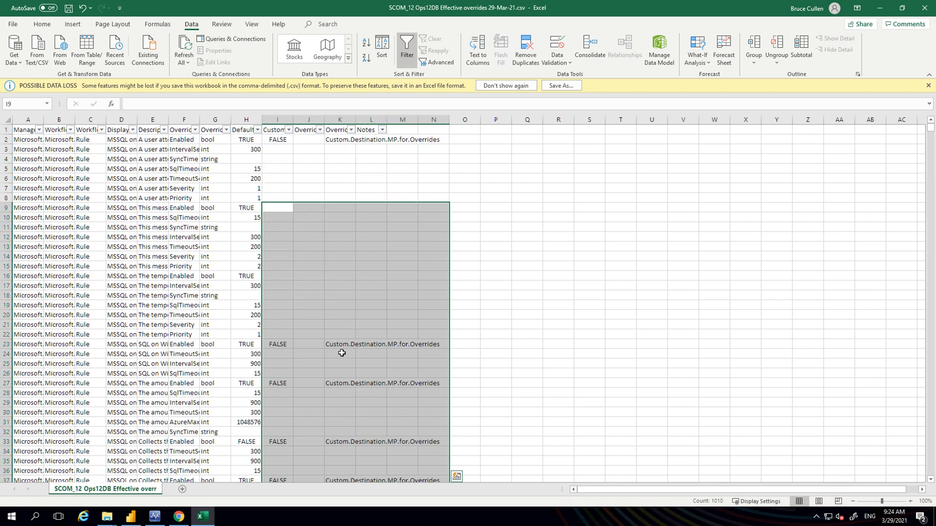
left_click(339, 349)
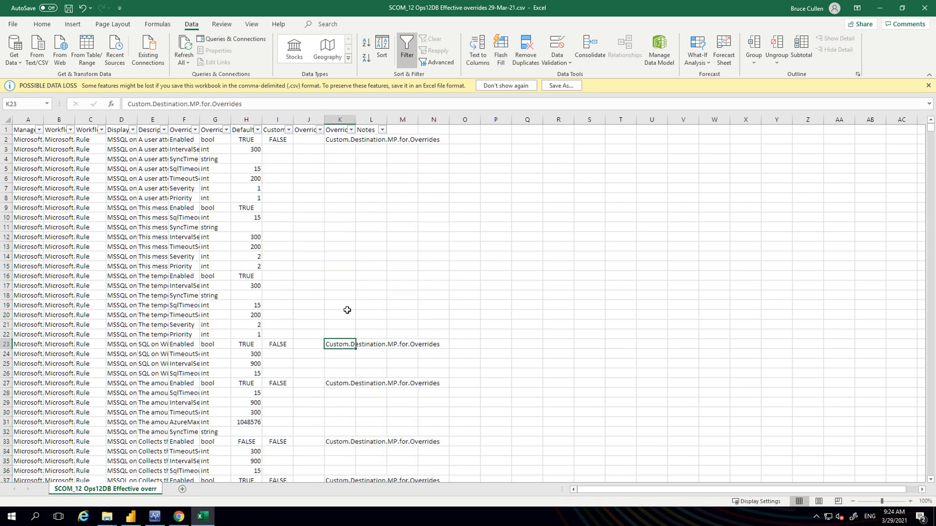
left_click(339, 244)
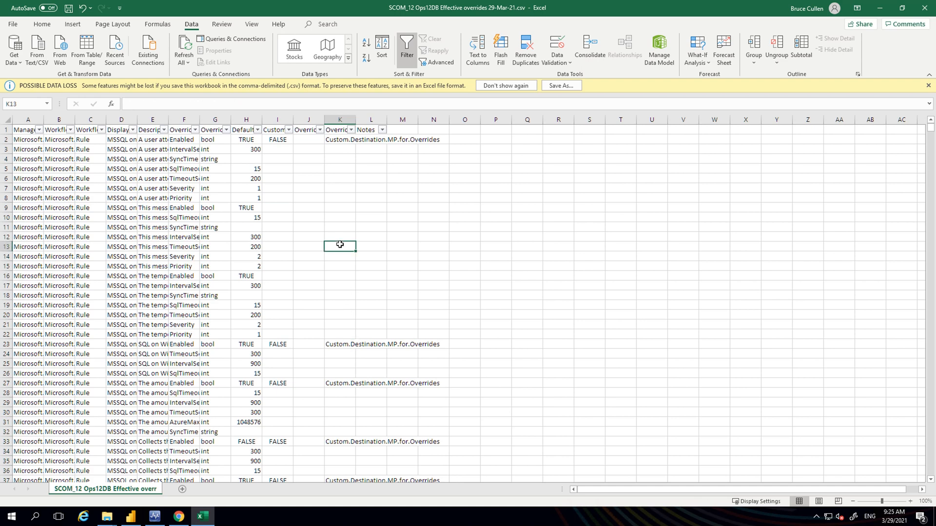
Step: Close the Ops12DB workbook, saving it as CSV over the existing file, and switch to the Operations Manager console
key("ctrl+w")
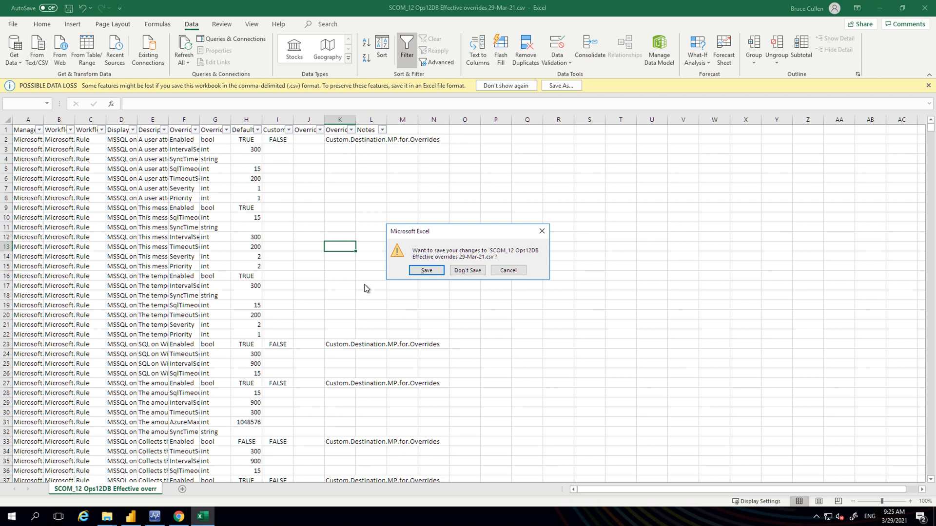
left_click(417, 272)
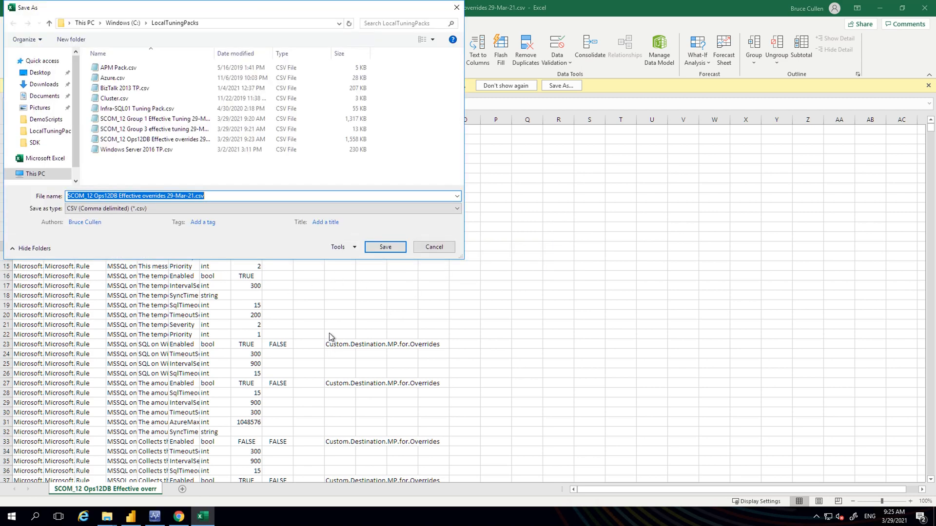
left_click(376, 249)
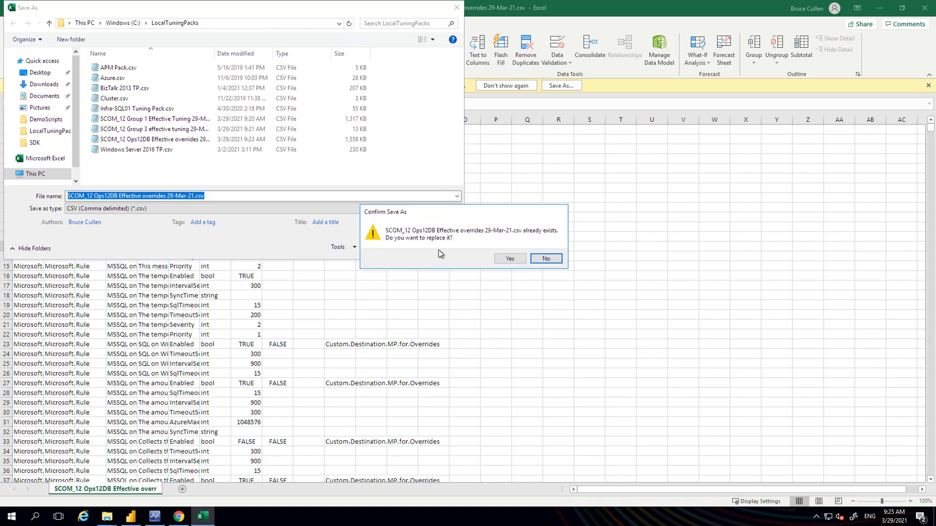
left_click(510, 259)
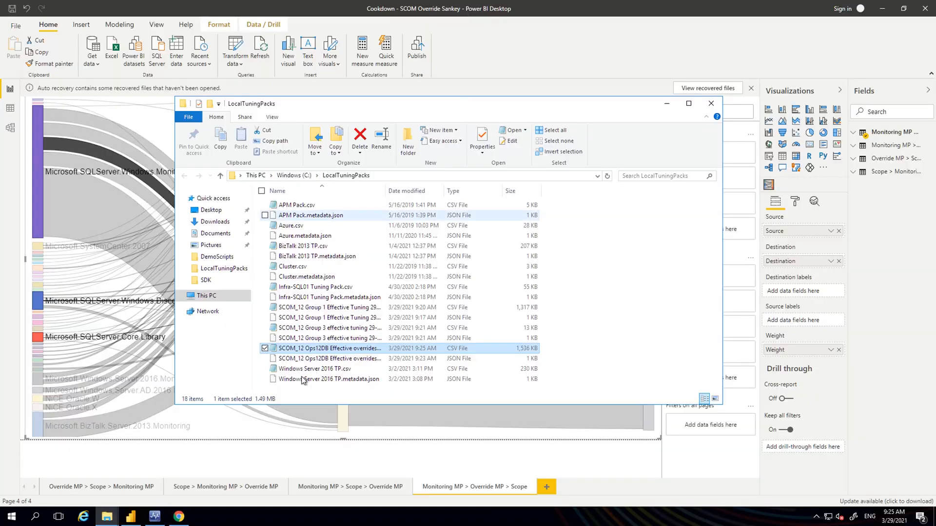
left_click(154, 516)
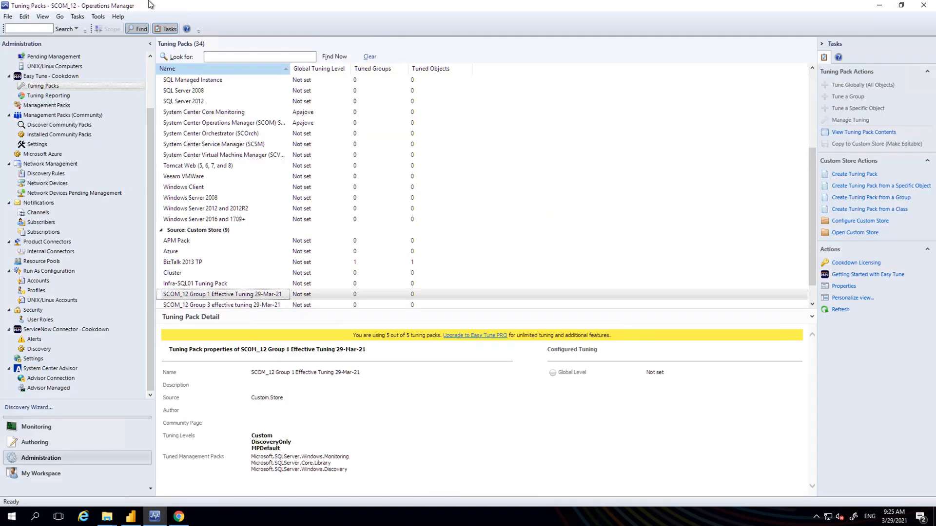
Step: Connect the Operations Manager console to the SCOM_19 management group using its recent server connection
left_click(99, 16)
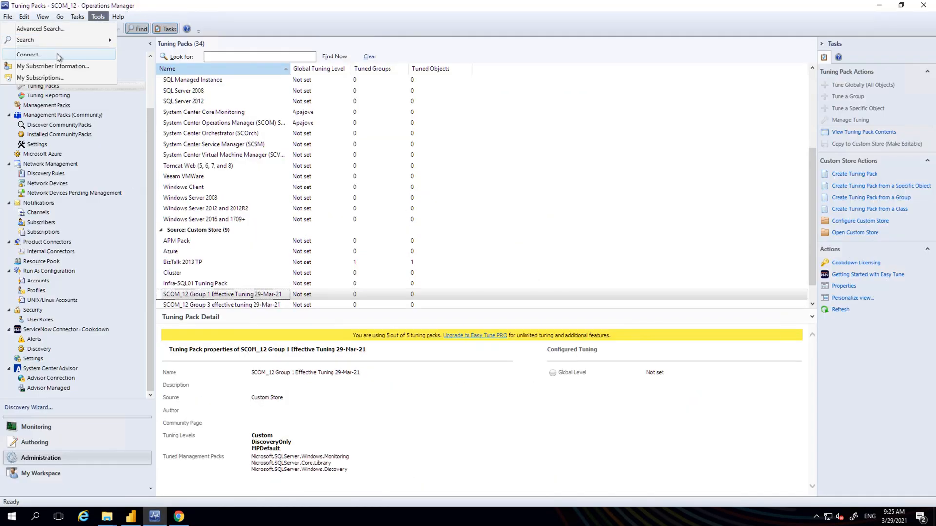
left_click(57, 53)
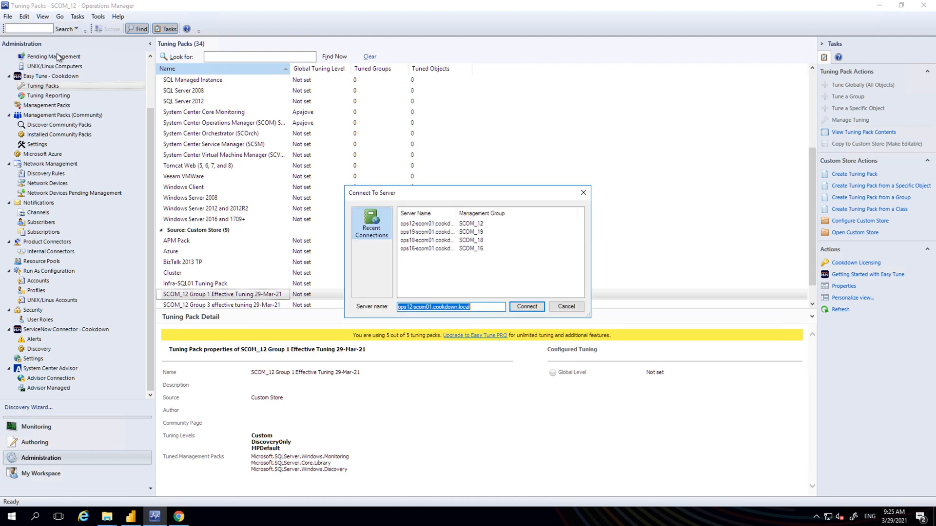
double_click(431, 233)
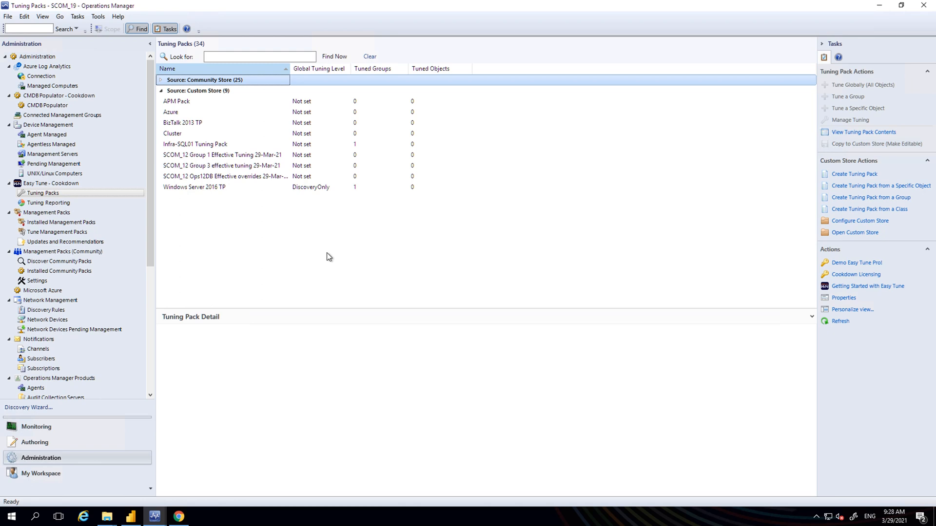
Step: Compare the SCOM_12 Group 1 and Ops12DB tuning pack details in the SCOM_19 and SCOM_12 consoles, ending in SCOM_19
left_click(254, 155)
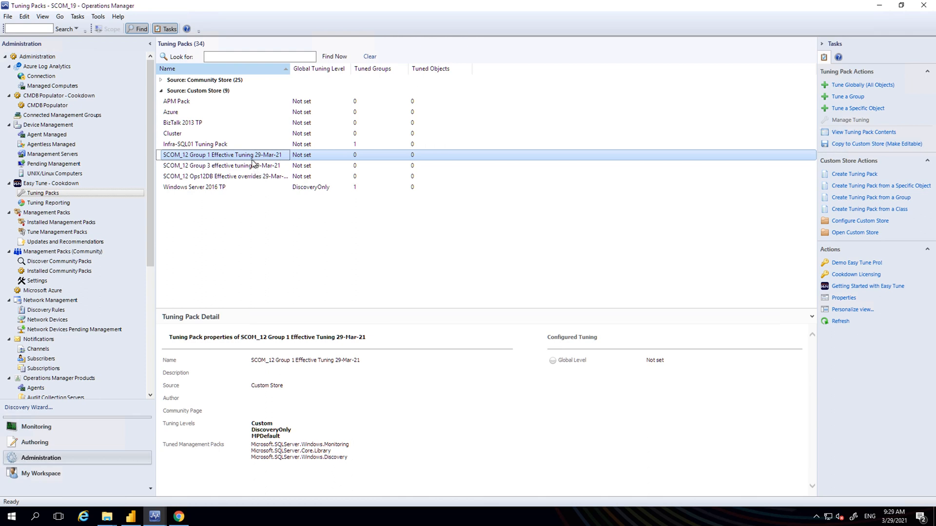
left_click(240, 178)
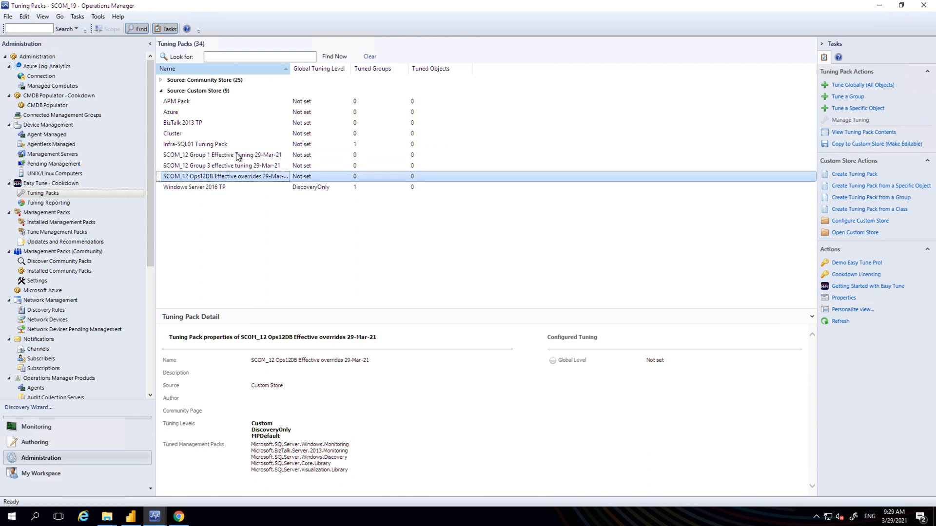
left_click(154, 516)
left_click(151, 487)
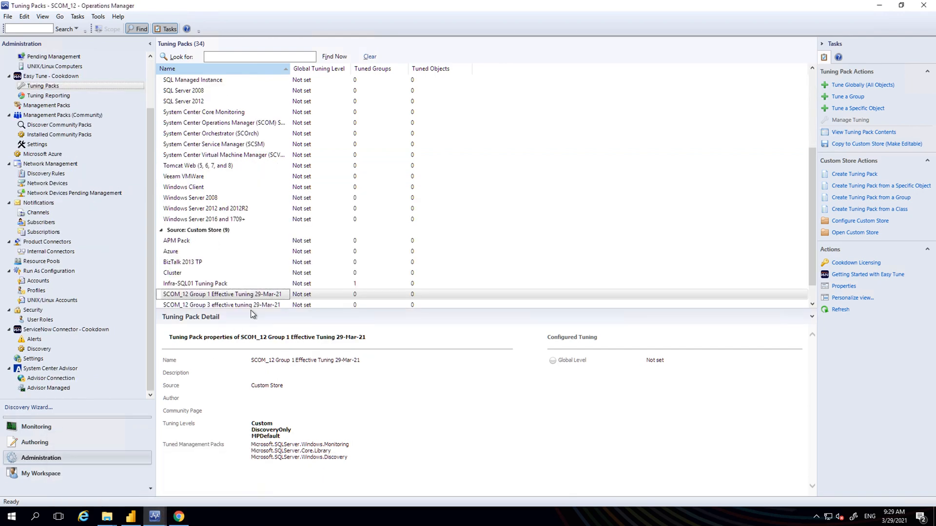
scroll(249, 297, "down", 1)
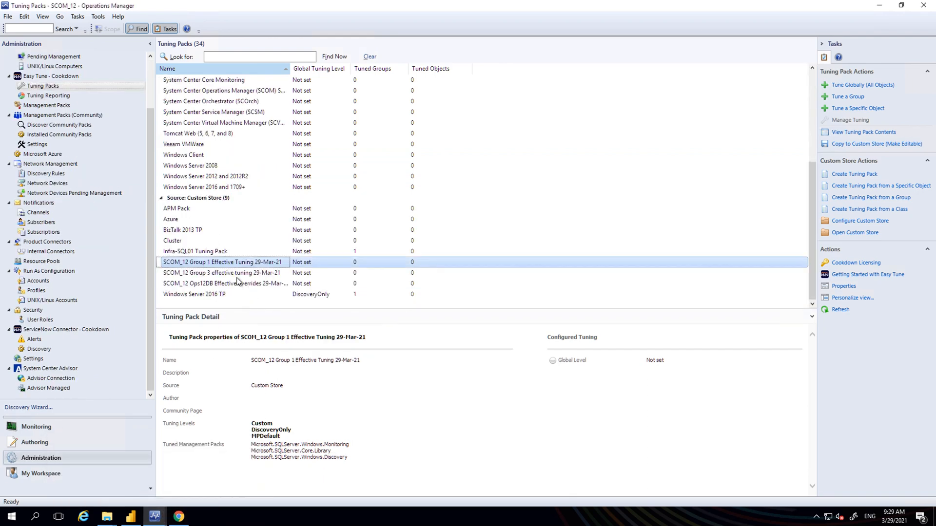
left_click(237, 283)
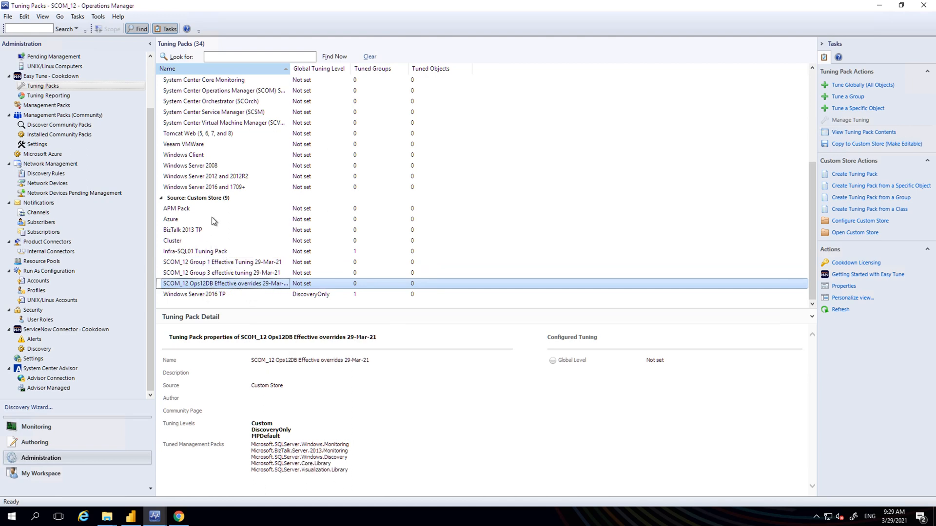
key("alt+Tab")
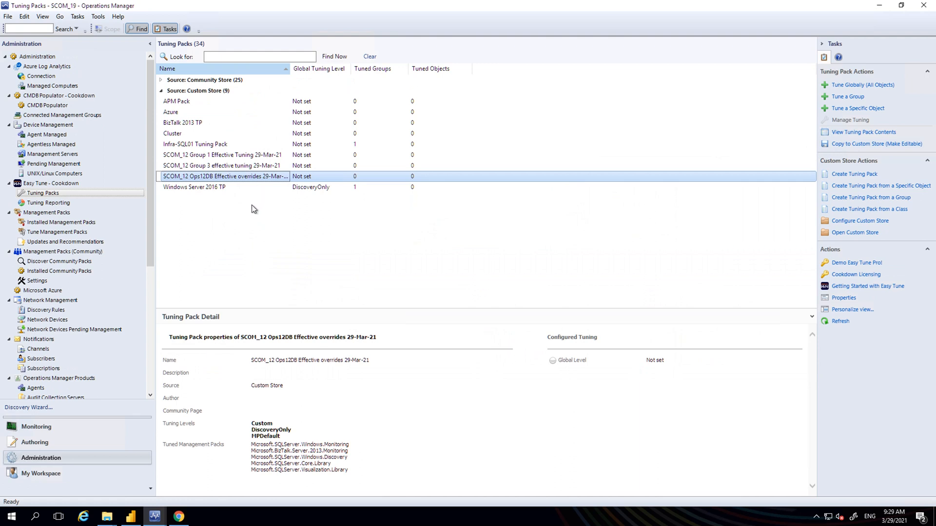
Step: Start tuning a group with the SCOM_12 Group 1 Effective Tuning 29-Mar-21 pack and choose Group One as the target
left_click(254, 156)
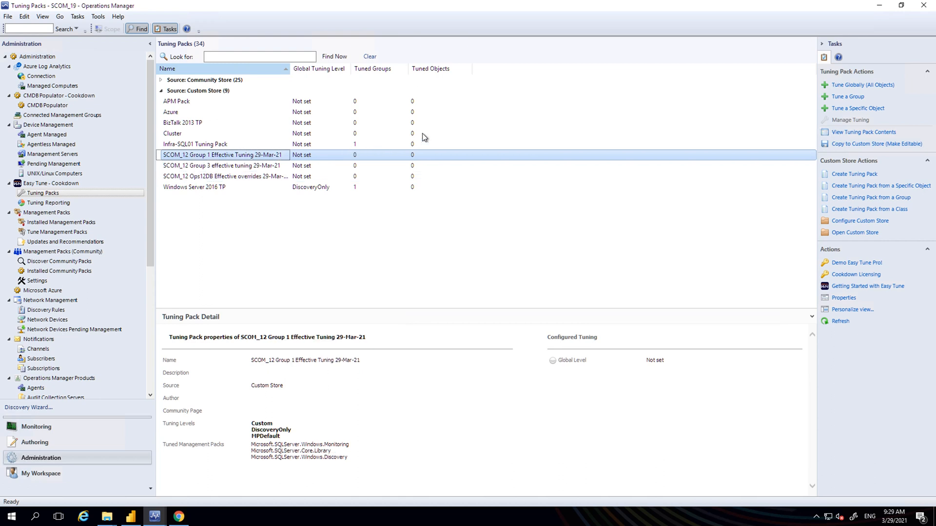
left_click(848, 96)
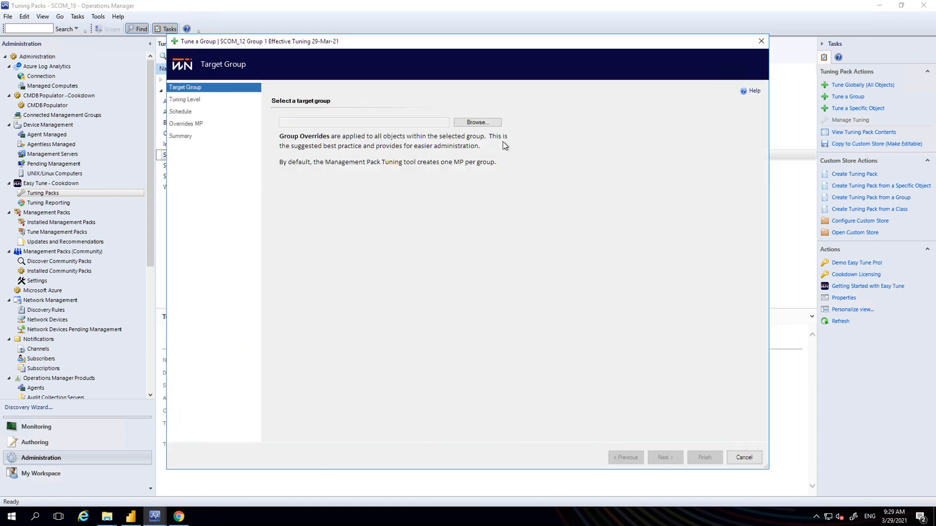
left_click(473, 123)
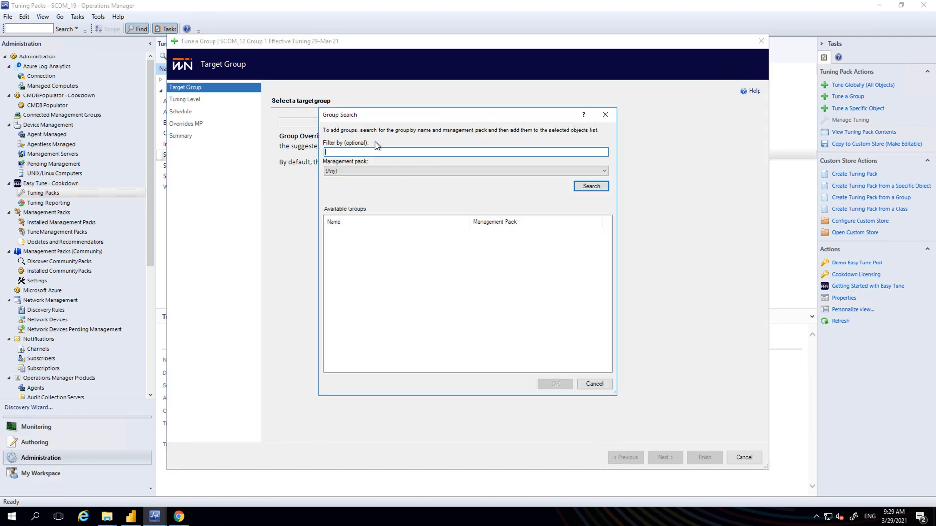
type("group one")
key("Return")
left_click(343, 232)
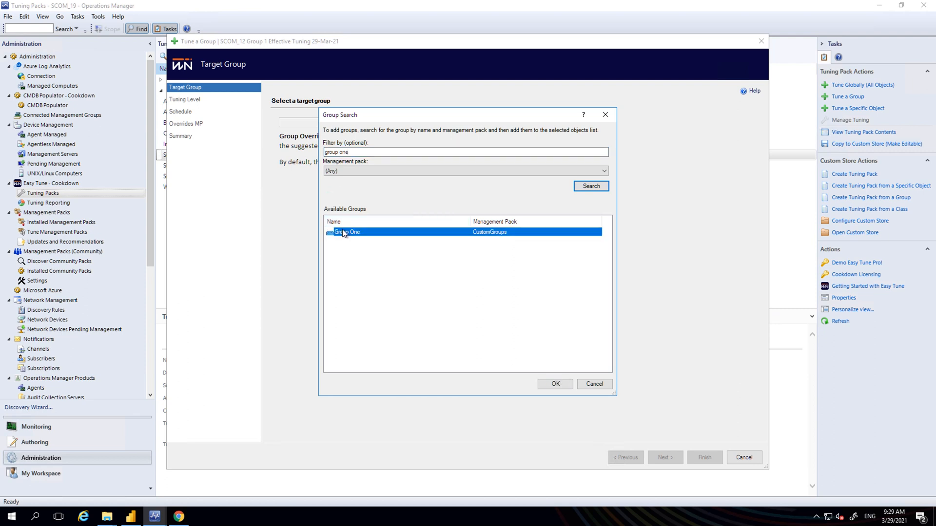
left_click(556, 384)
left_click(658, 460)
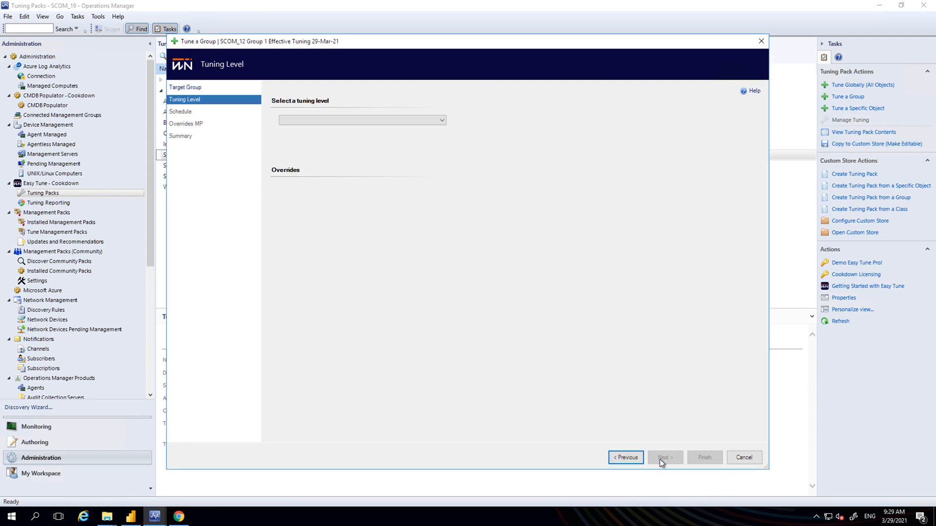
Step: Apply the Custom tuning level to Group One without a schedule, storing the overrides in an automatically created management pack
left_click(377, 121)
left_click(320, 130)
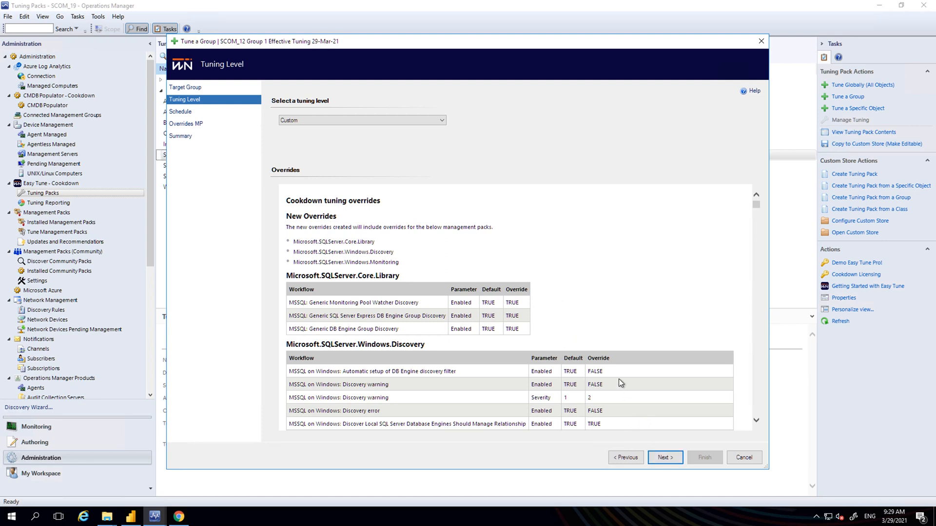
left_click(661, 459)
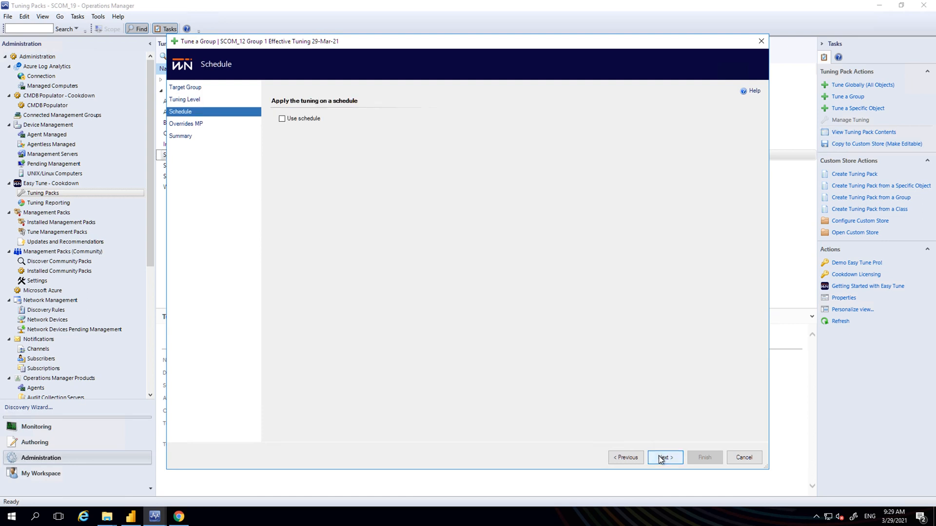
left_click(661, 459)
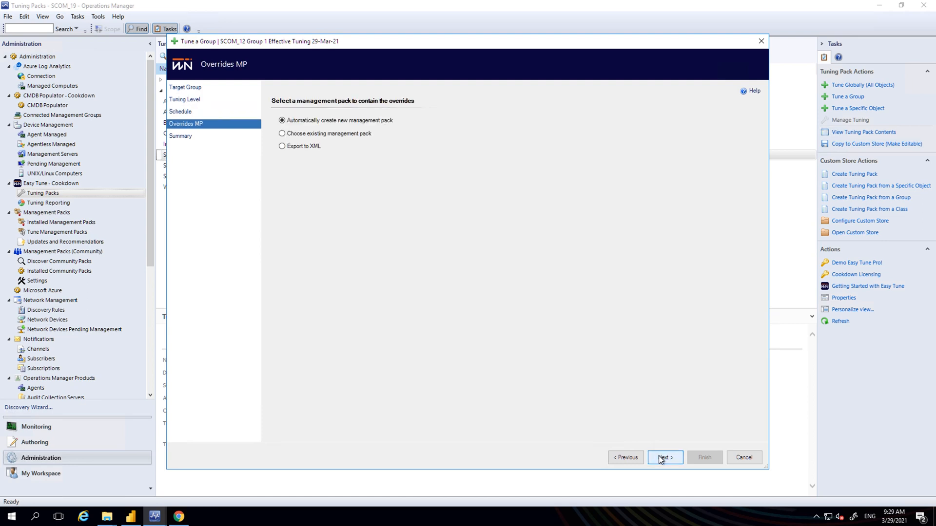
left_click(660, 458)
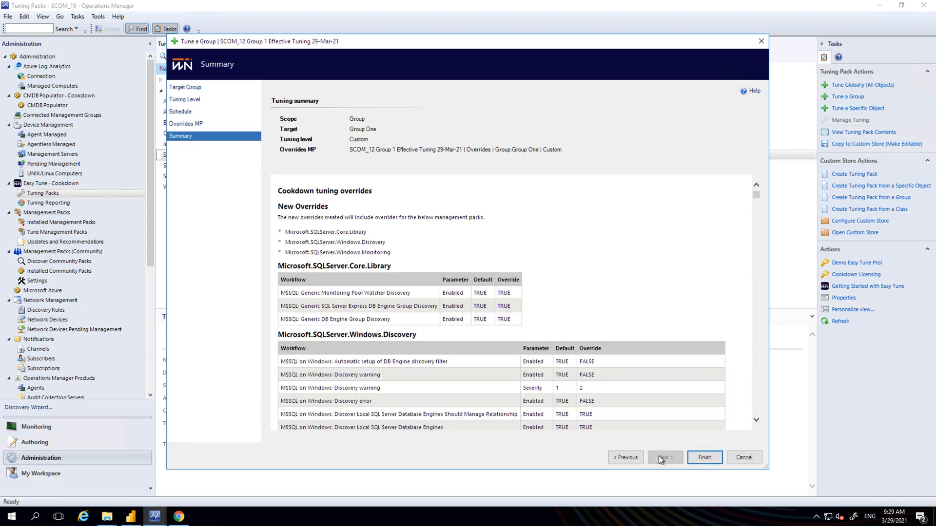
left_click(705, 458)
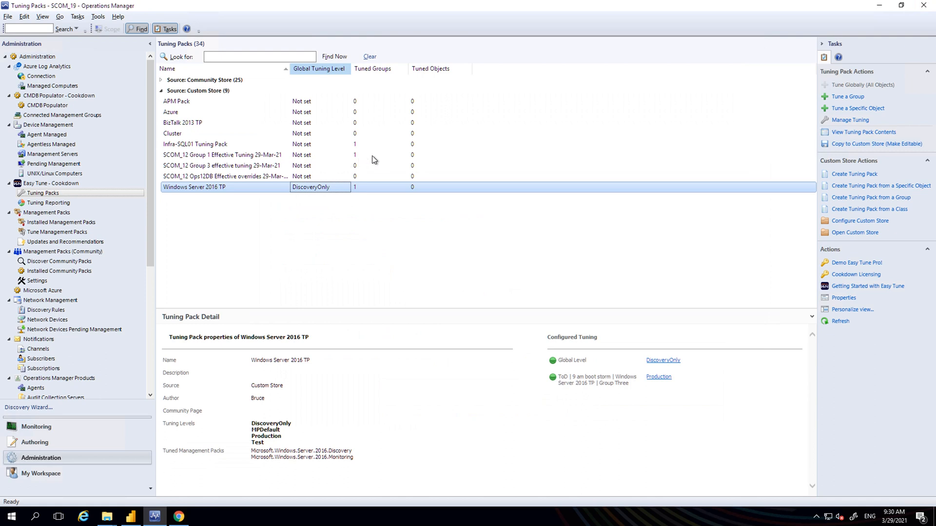
Step: Start tuning a group with the SCOM_12 Group 3 effective tuning 29-Mar-21 pack and choose Group Three as the target
left_click(260, 167)
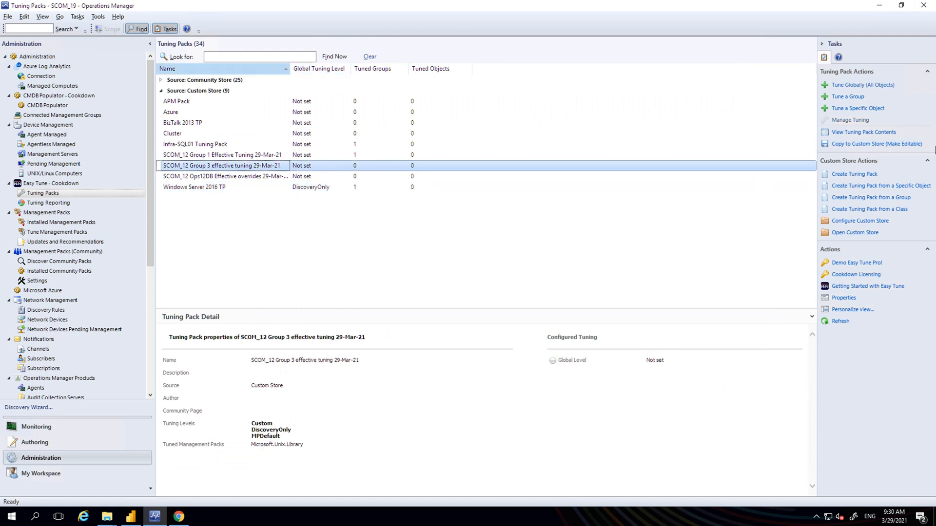
left_click(848, 97)
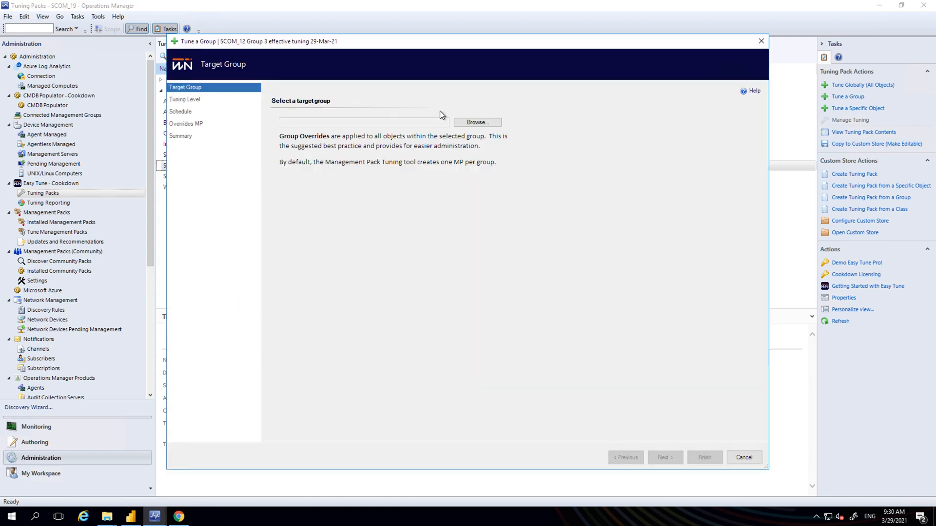
left_click(476, 122)
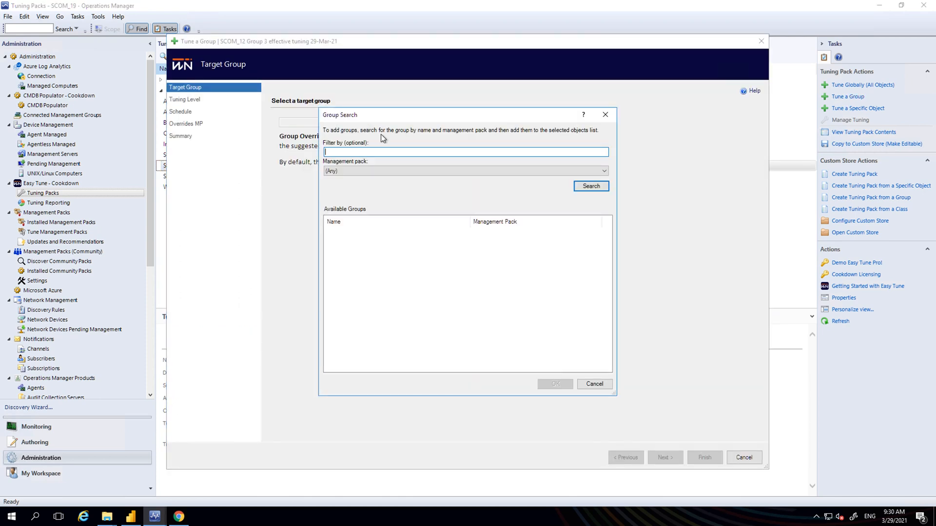
type("group thr")
key("Return")
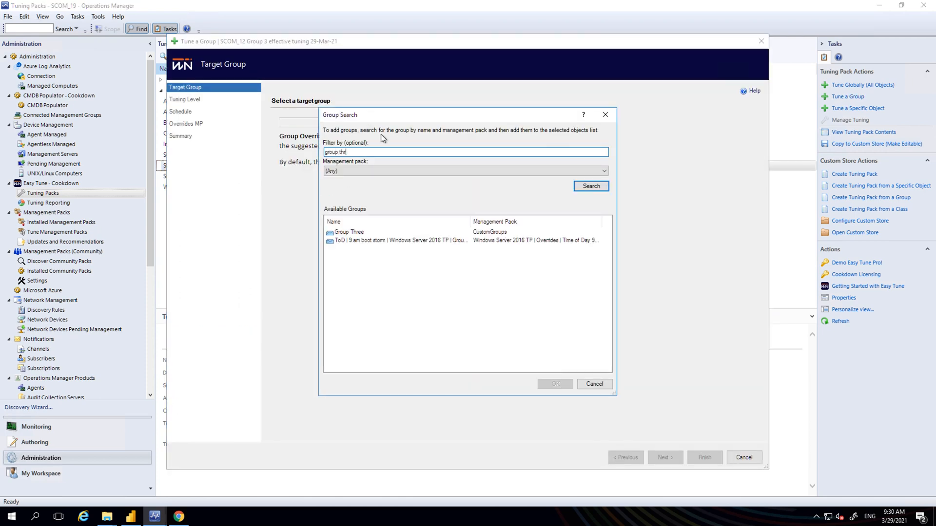
double_click(347, 232)
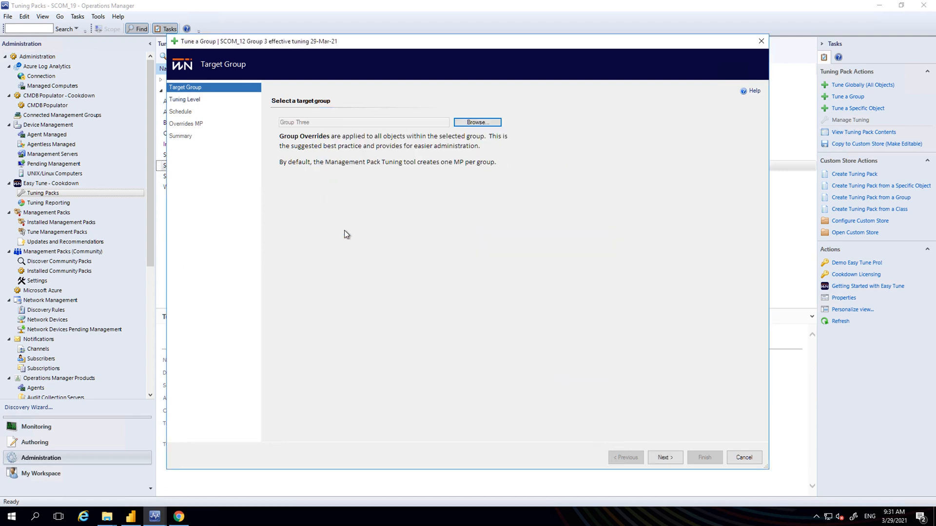
left_click(664, 458)
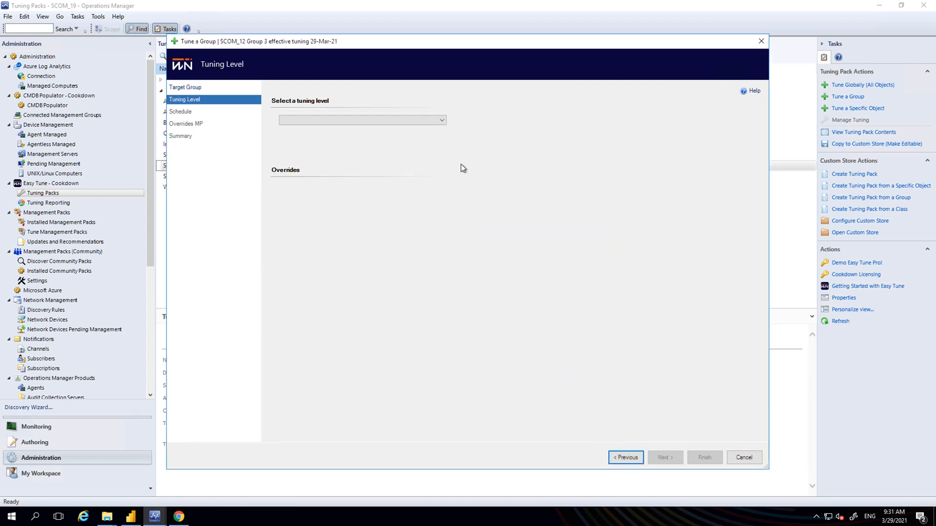
Step: Review and apply the Custom tuning level to Group Three without a schedule, storing overrides in an automatically created management pack
left_click(393, 120)
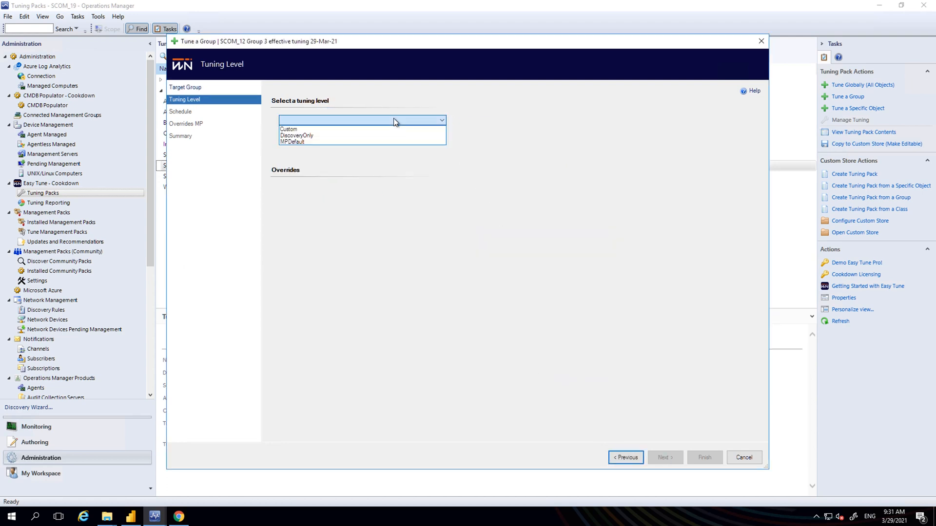
left_click(345, 130)
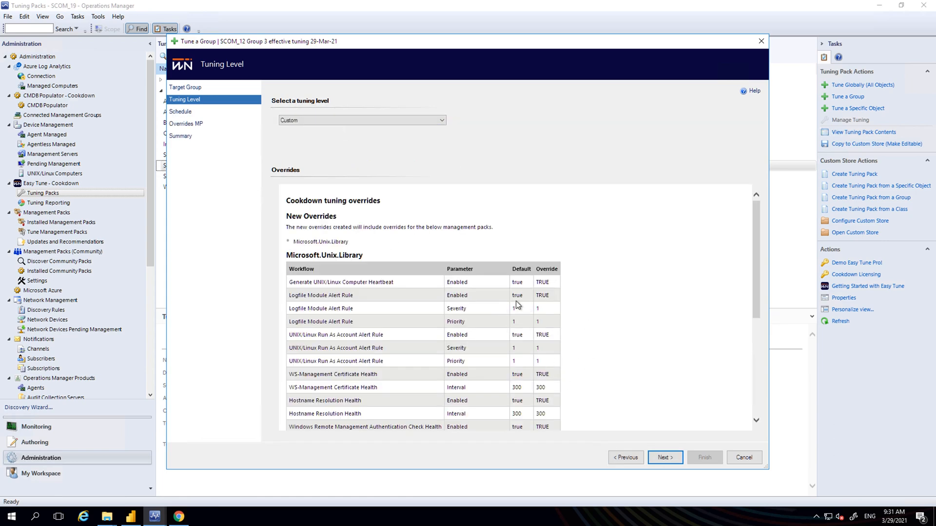
scroll(517, 305, "down", 5)
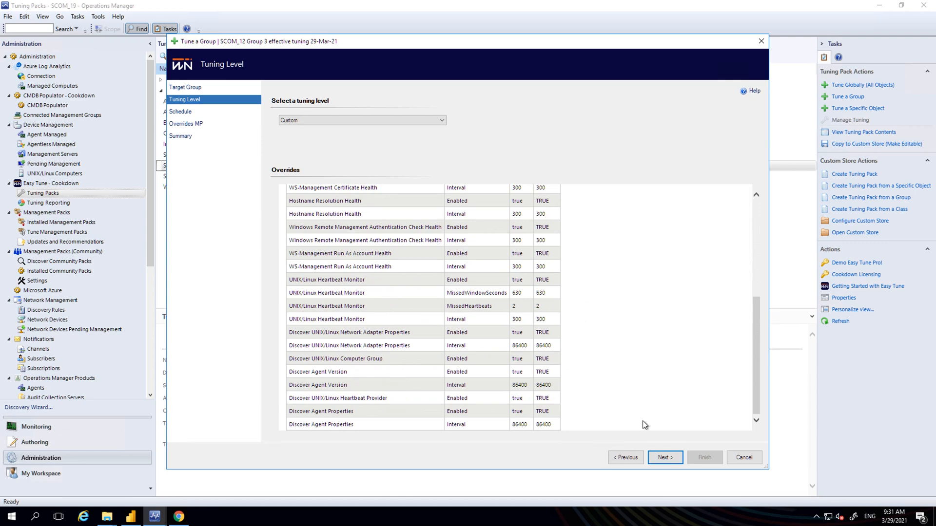
left_click(664, 458)
left_click(664, 458)
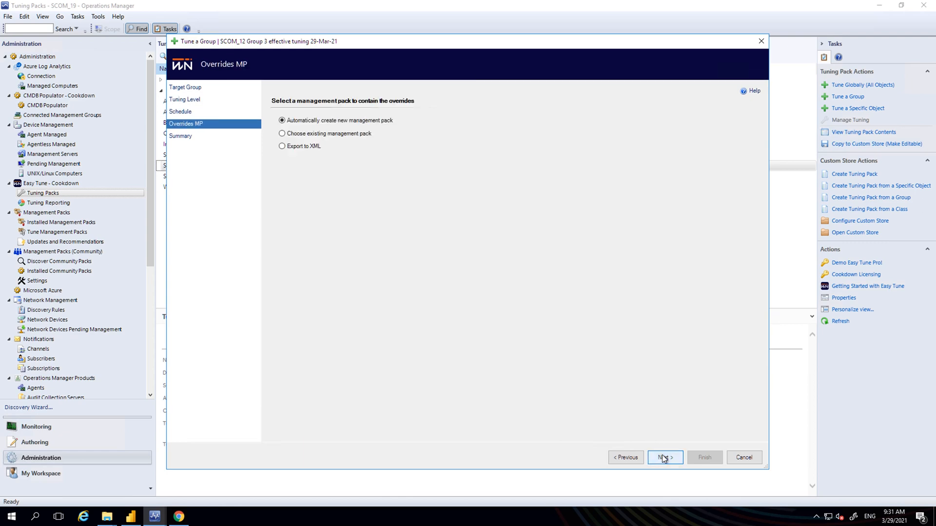
left_click(664, 458)
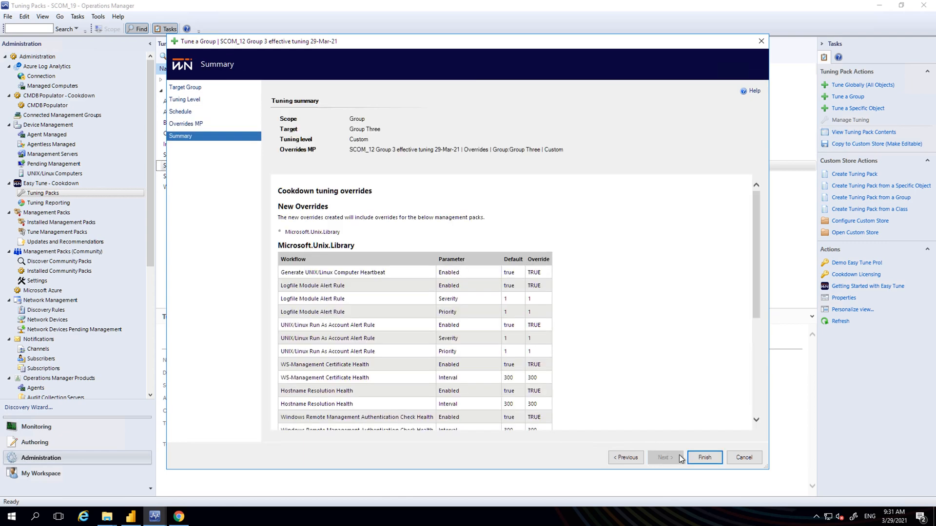
left_click(705, 457)
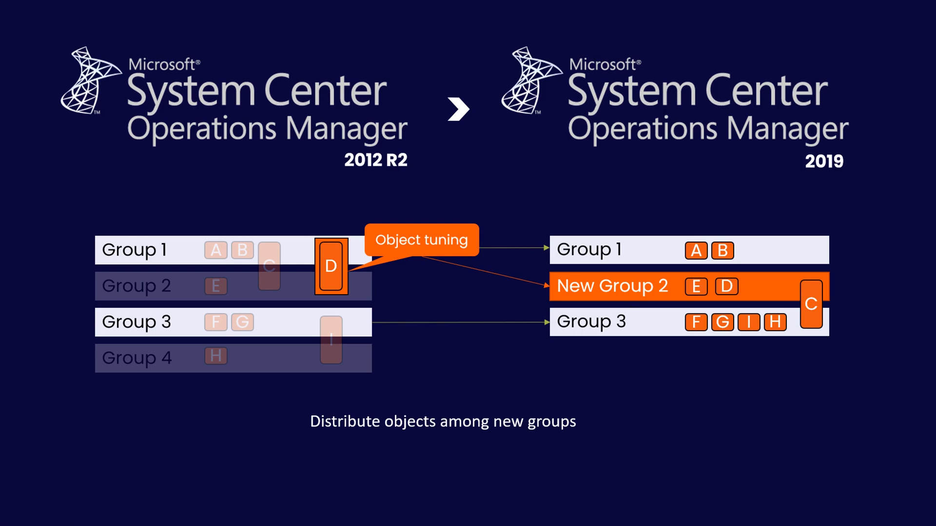
Step: In Operations Manager, start tuning a group with the SCOM_12 Ops12DB Effective overrides 29-Mar-21 pack and choose Group Two as the target
key("alt+Tab")
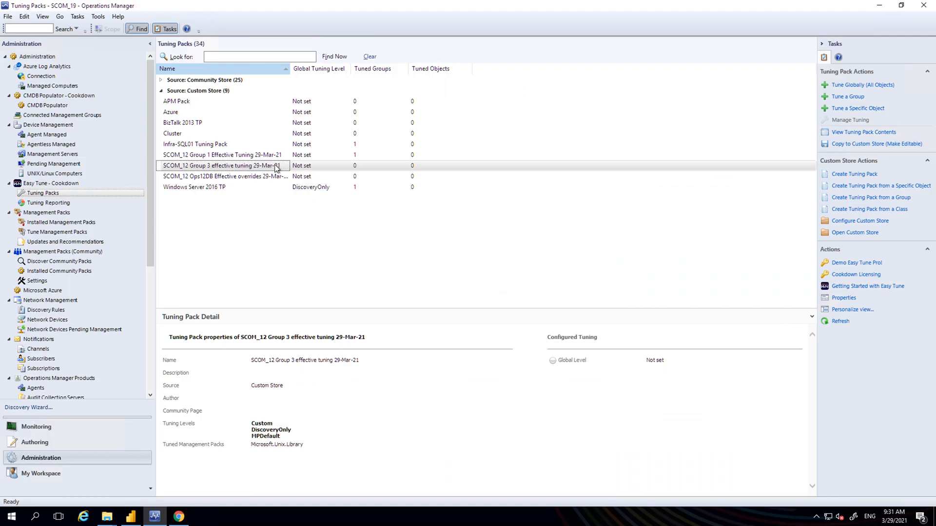
left_click(226, 178)
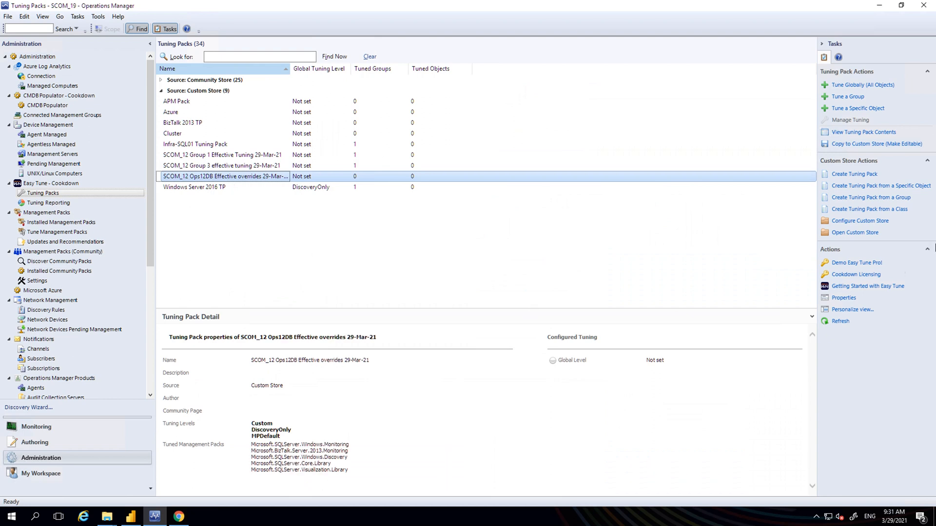
left_click(847, 97)
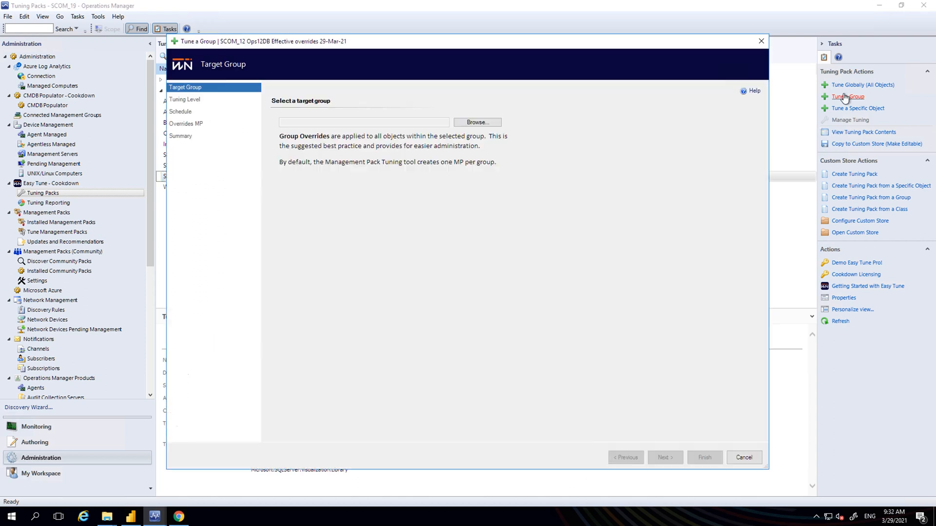
left_click(475, 122)
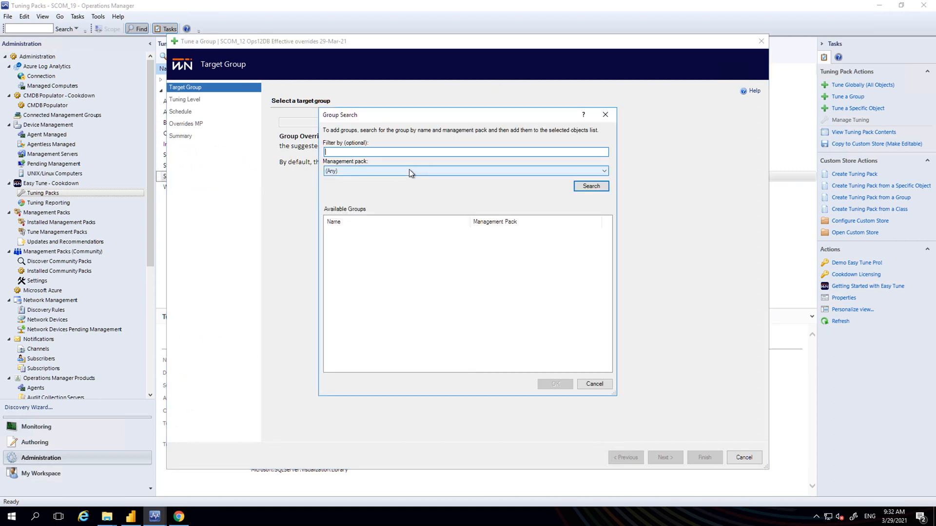
type("group two")
key("Return")
double_click(348, 232)
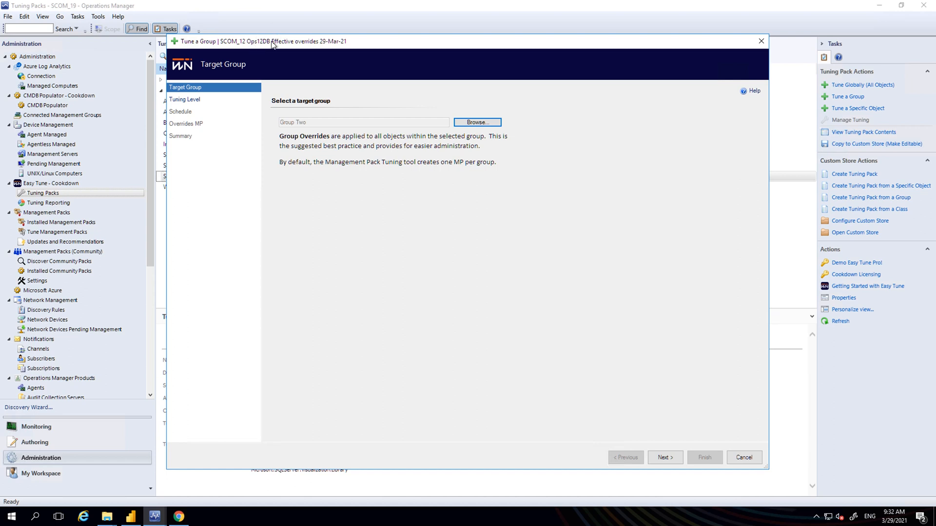
Step: Review and apply the Custom tuning level to Group Two without a schedule, storing the overrides in an automatically created management pack
left_click(666, 458)
left_click(294, 126)
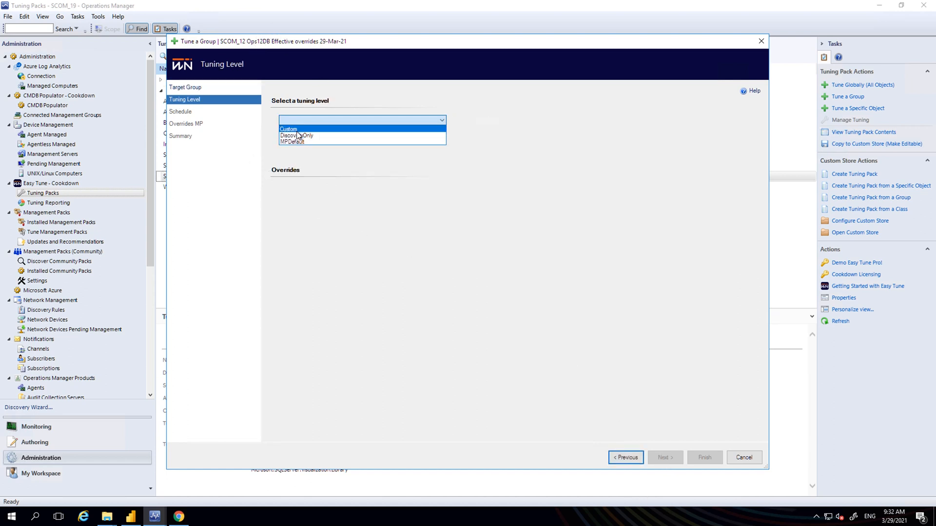
left_click(296, 131)
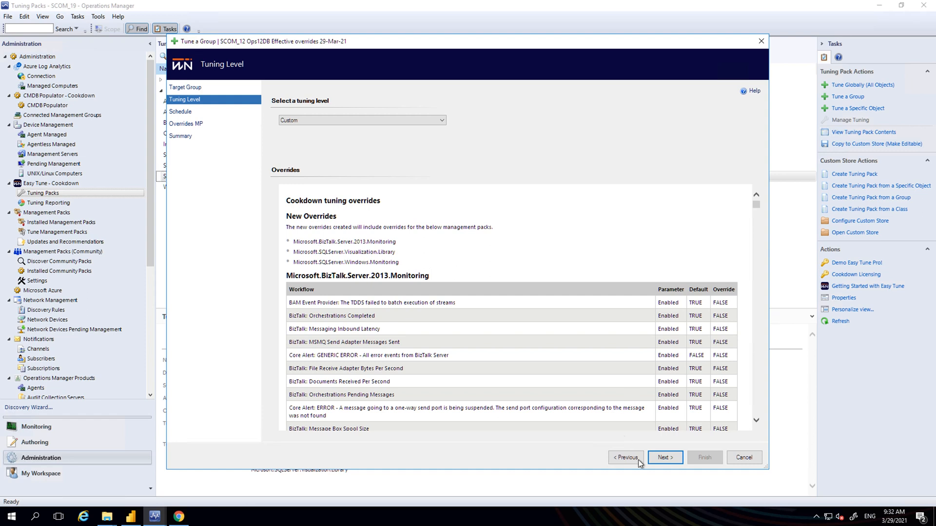
left_click(667, 461)
left_click(668, 462)
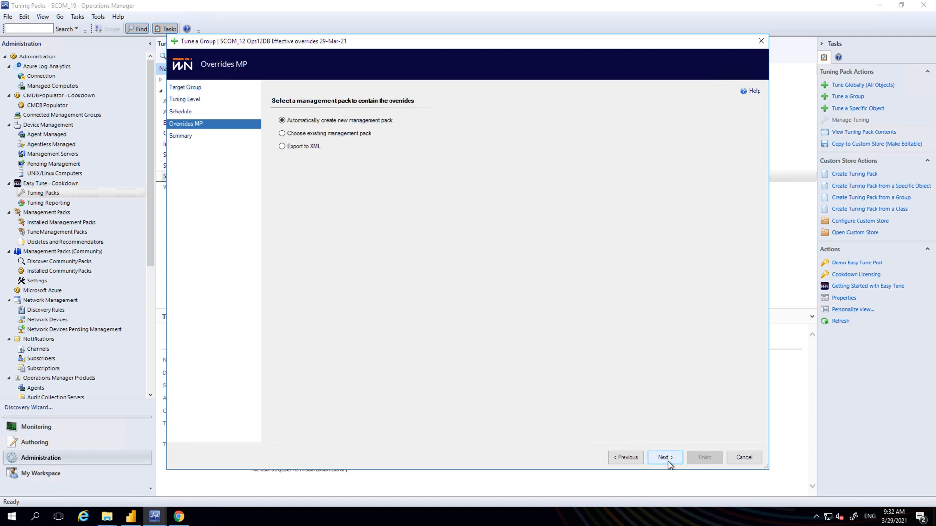
left_click(667, 461)
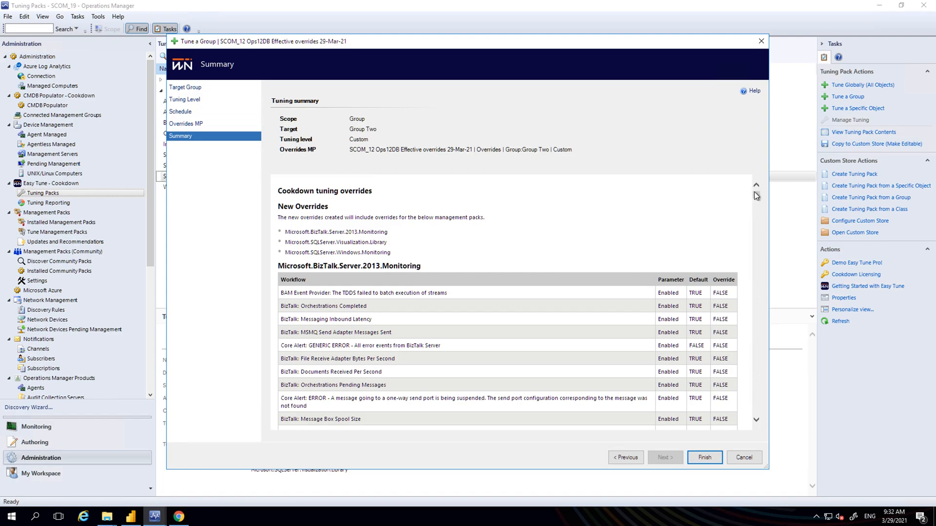
left_click_drag(755, 194, 761, 407)
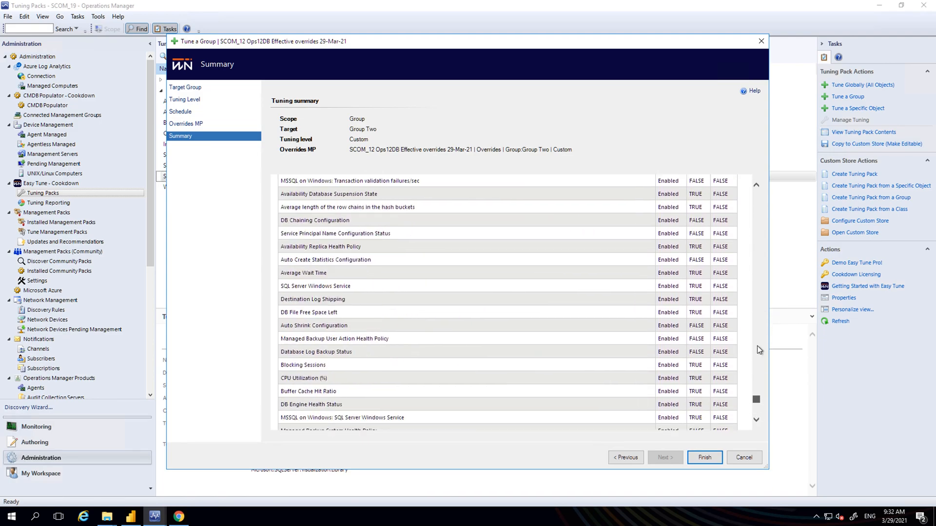
left_click_drag(757, 346, 740, 165)
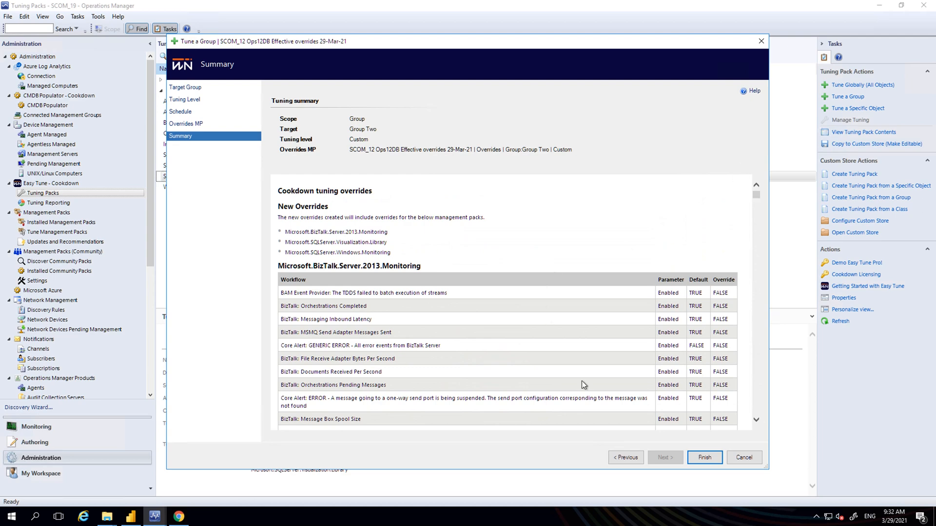
left_click(698, 461)
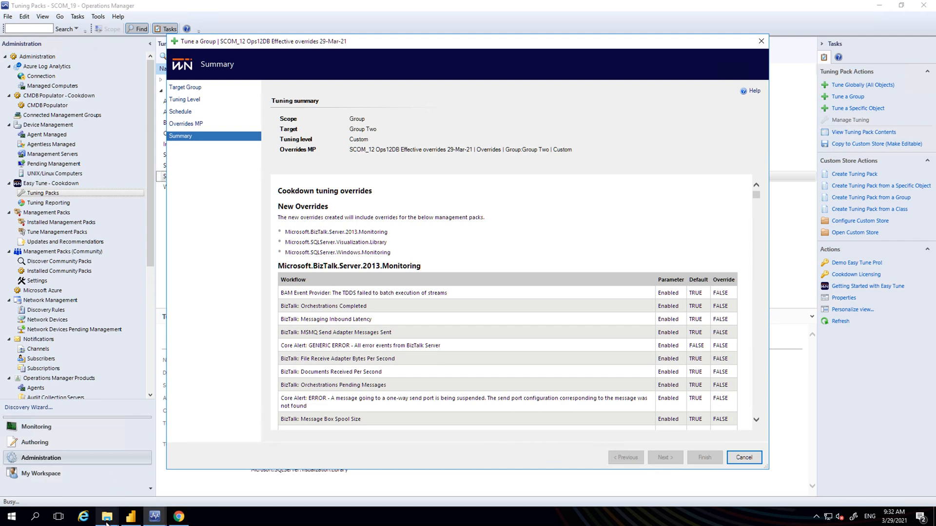
Step: Open the SCOM_12 Ops12DB Effective overrides CSV from the LocalTuningPacks folder in Excel and examine how far its rows extend
mouse_move(107, 522)
left_click(251, 478)
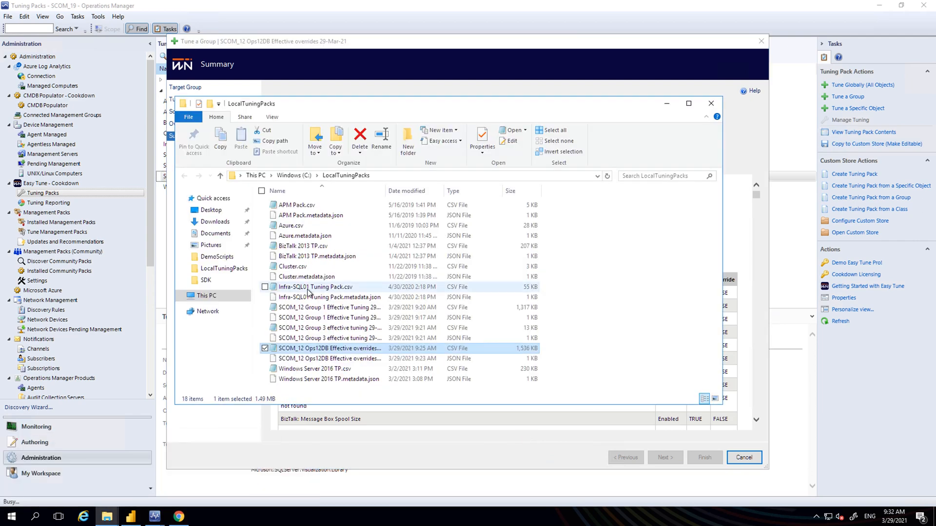
right_click(343, 350)
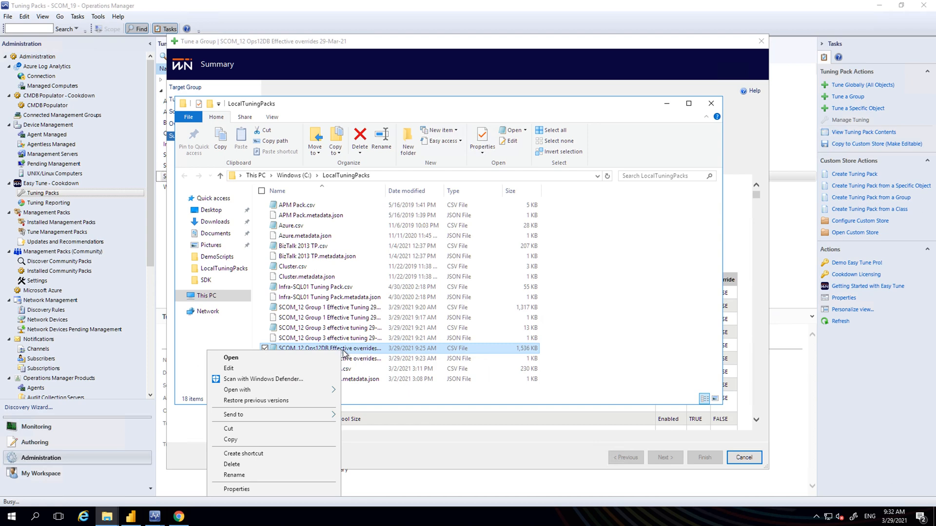
mouse_move(267, 389)
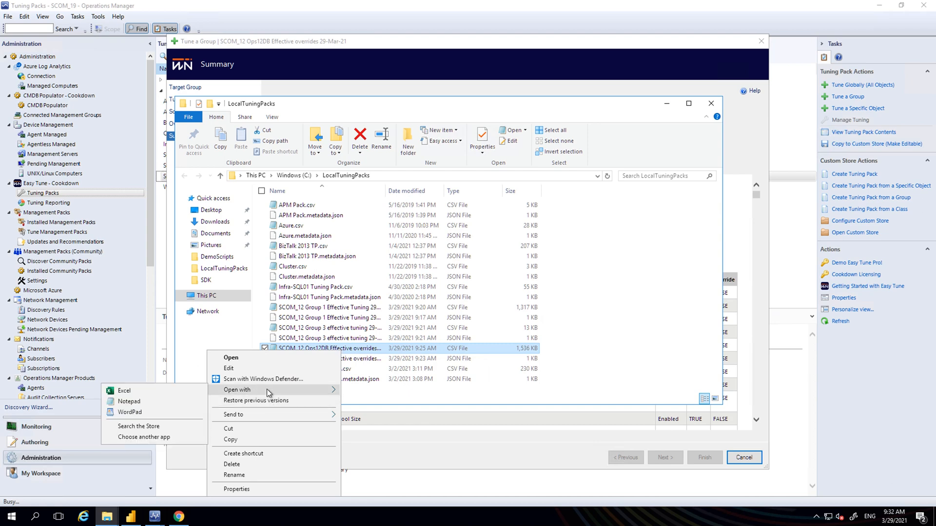
left_click(168, 393)
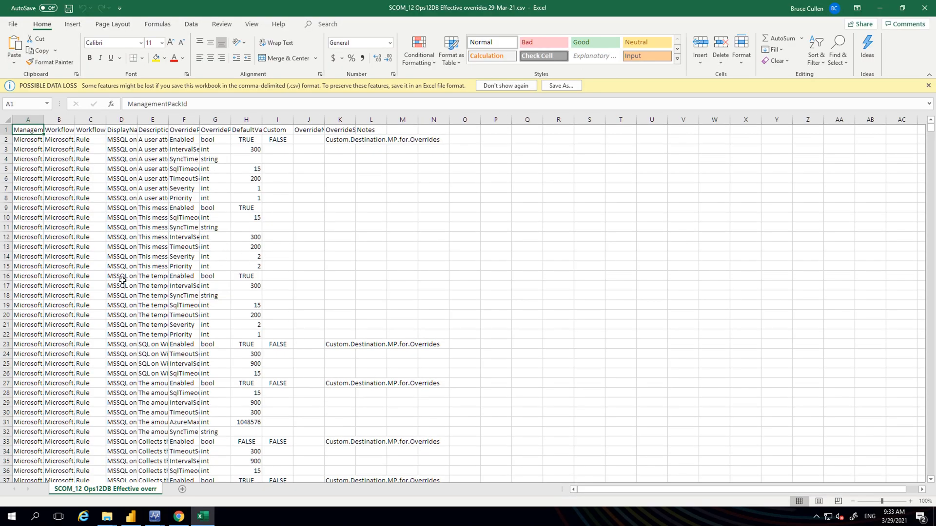
left_click(28, 237)
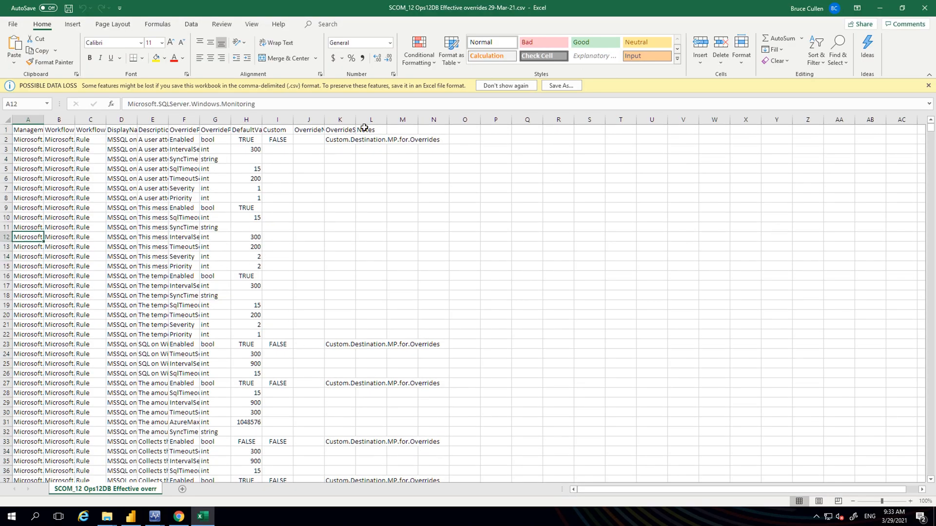
key("ctrl+Down")
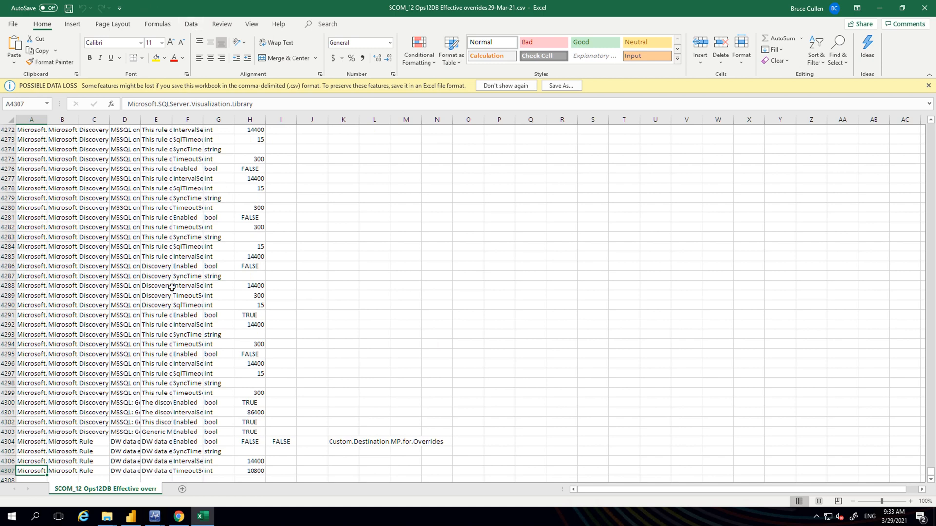
key("ctrl+Home")
Step: Filter the Custom column to hide blank entries, leaving only the FALSE values
left_click(277, 130)
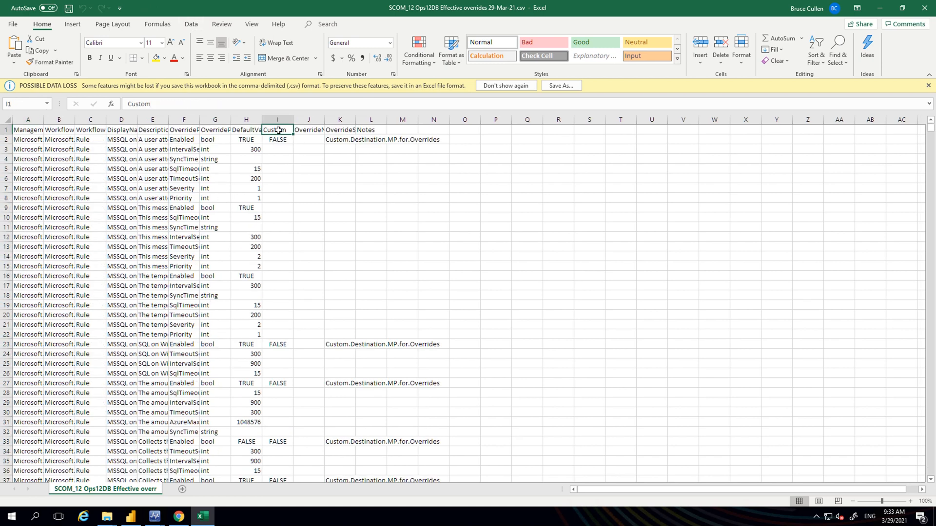
left_click(190, 25)
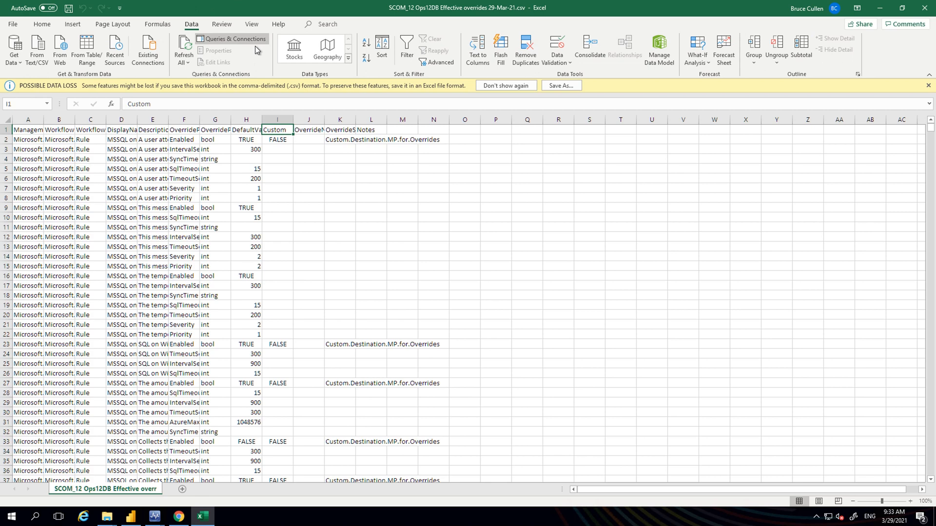
left_click(407, 49)
left_click(289, 130)
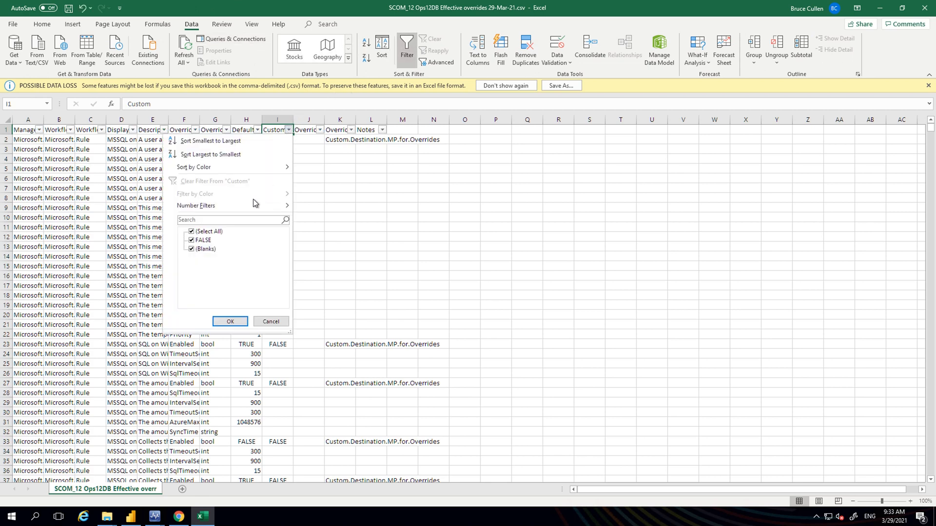
left_click(192, 249)
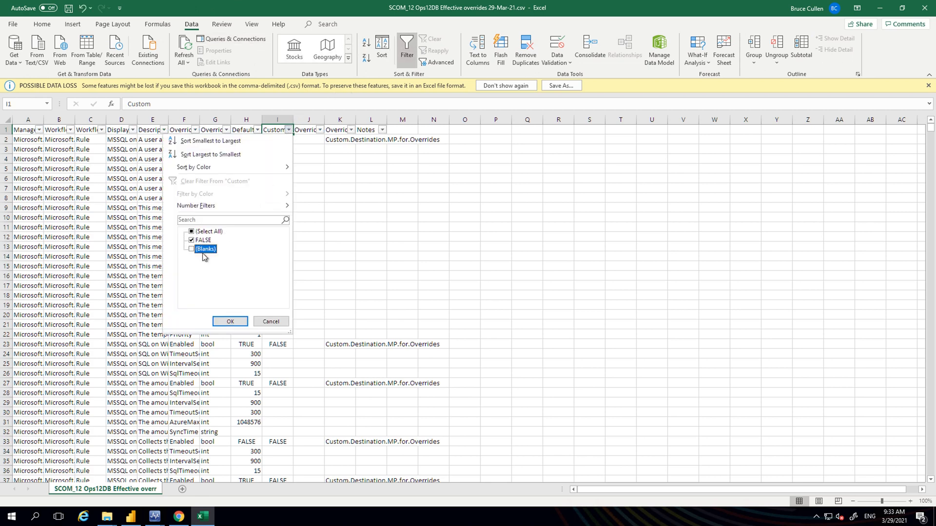
left_click(234, 321)
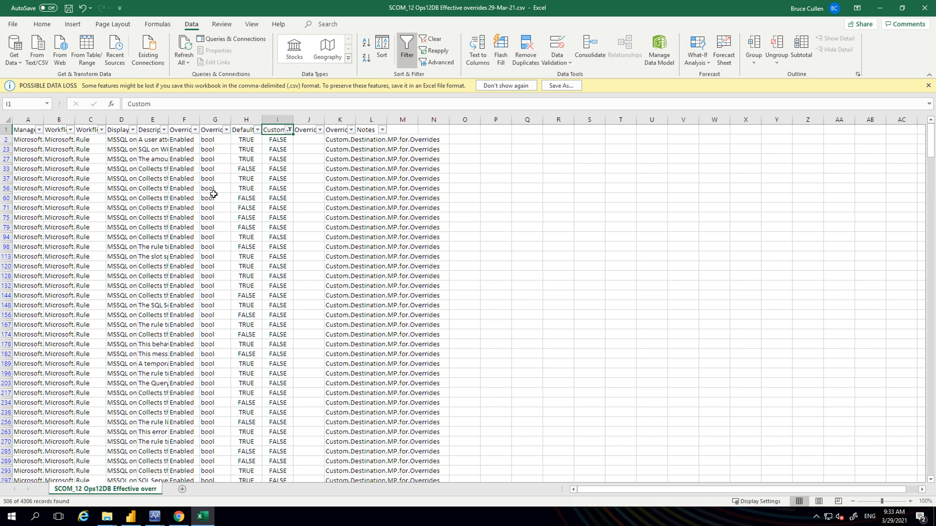
Step: Count the filtered Custom column entries, then minimize Excel and move the LocalTuningPacks window clear of the tuning packs list
key("ctrl+Down")
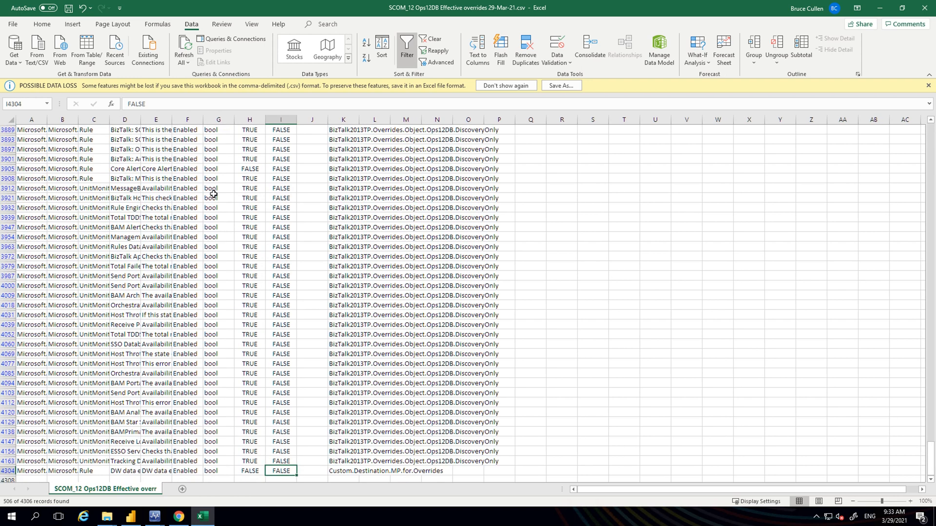
key("ctrl+shift+Up")
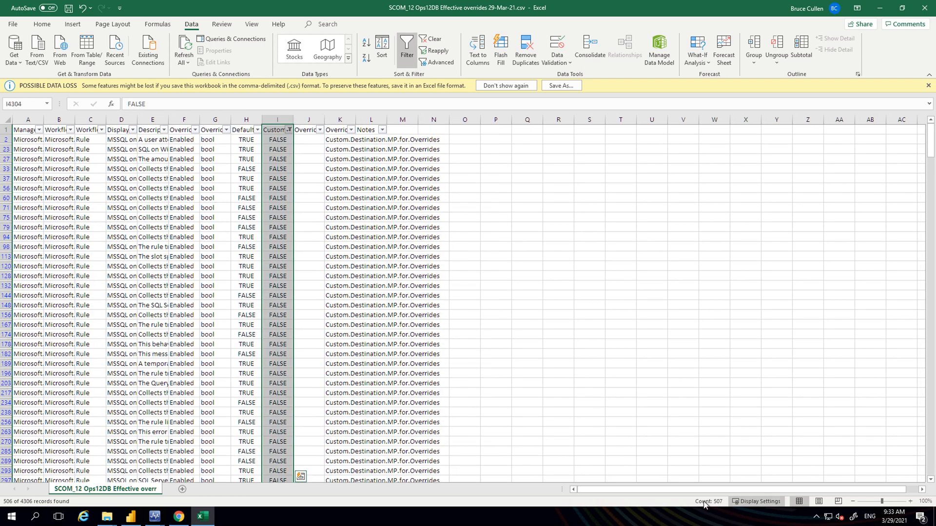
left_click(880, 8)
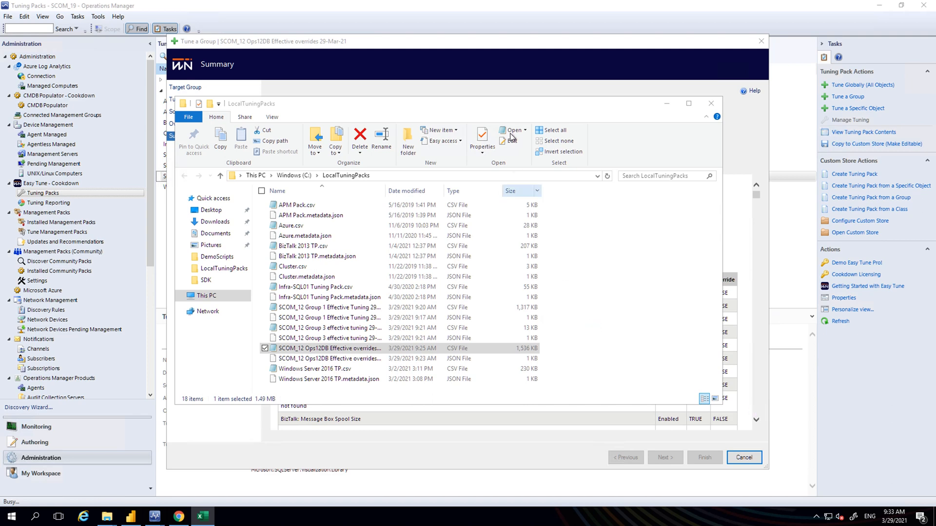
left_click_drag(470, 108, 768, 104)
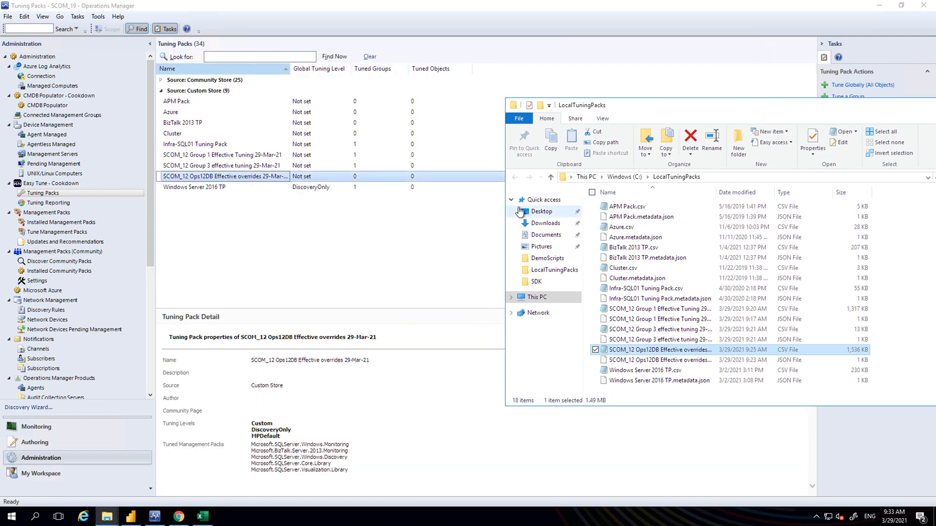
Step: Switch to the Cookdown website in Chrome and open the Easy Tune page among its free tools
mouse_move(404, 16)
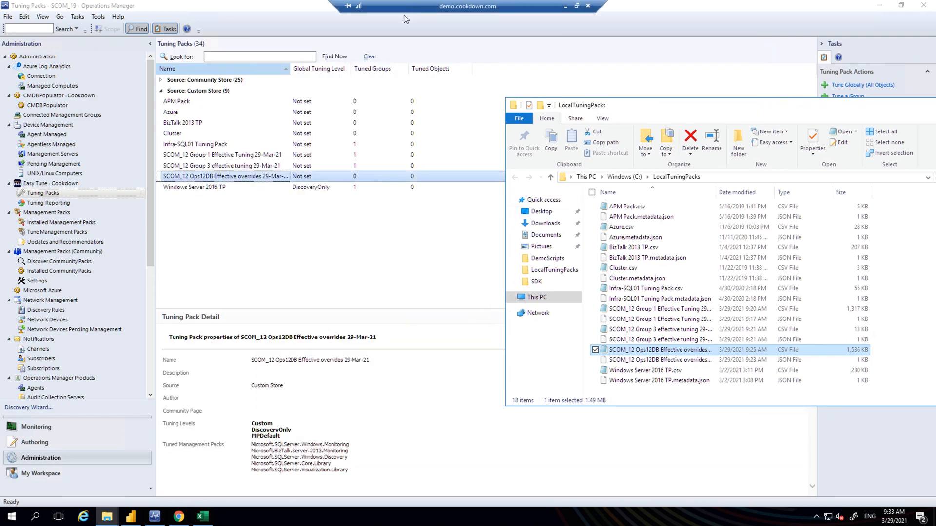
left_click(291, 23)
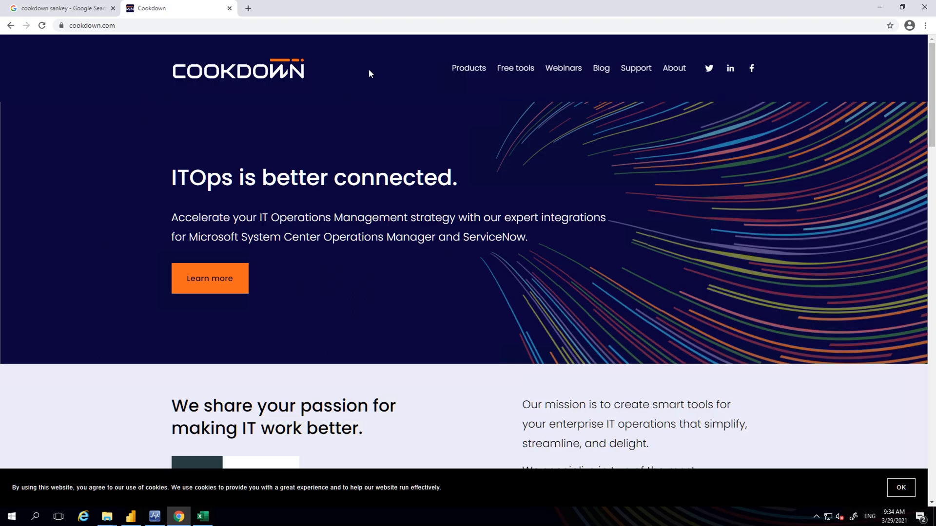
mouse_move(505, 72)
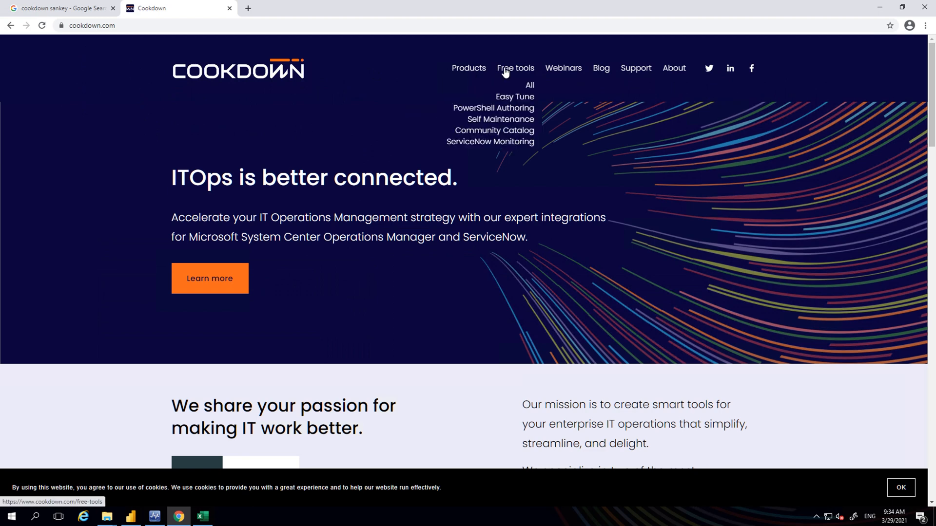
left_click(508, 100)
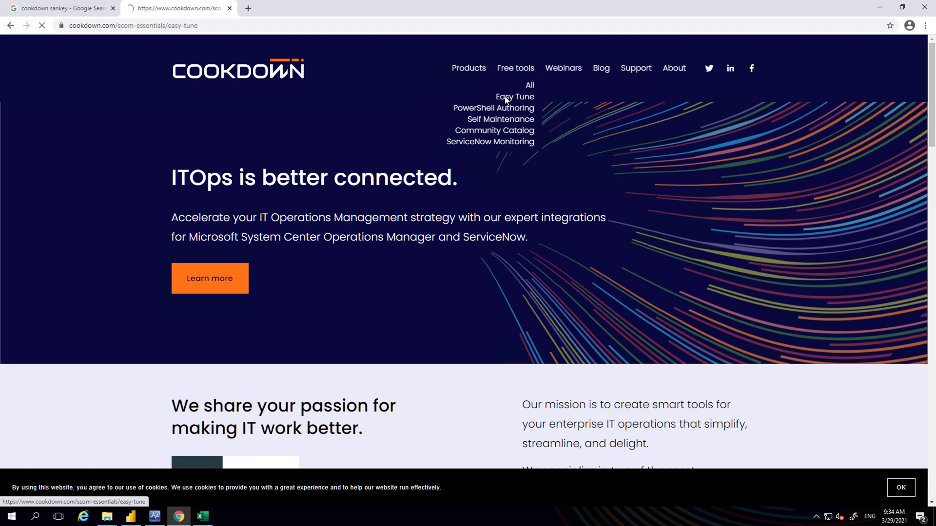
Step: Examine the Free, Pro and Enterprise edition comparison for Easy Tune and open the Enterprise edition's details page
scroll(460, 209, "down", 12)
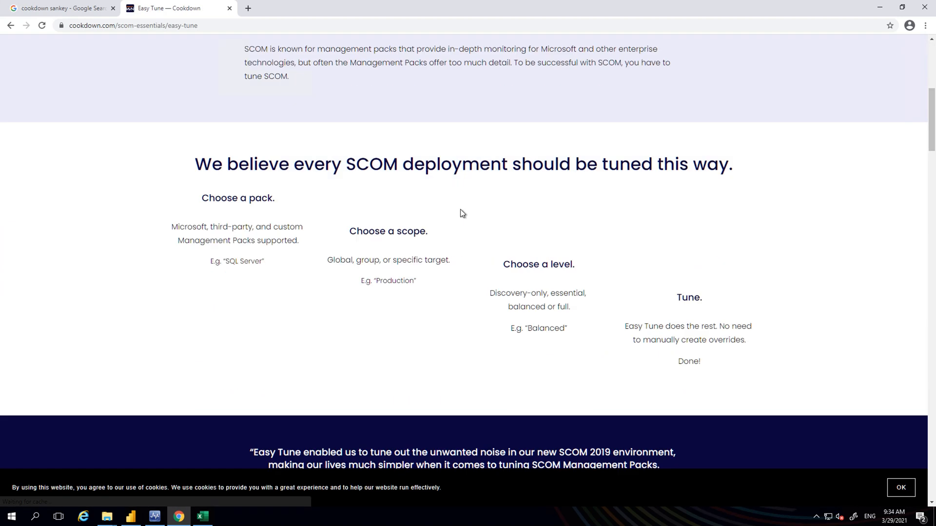
scroll(460, 209, "down", 15)
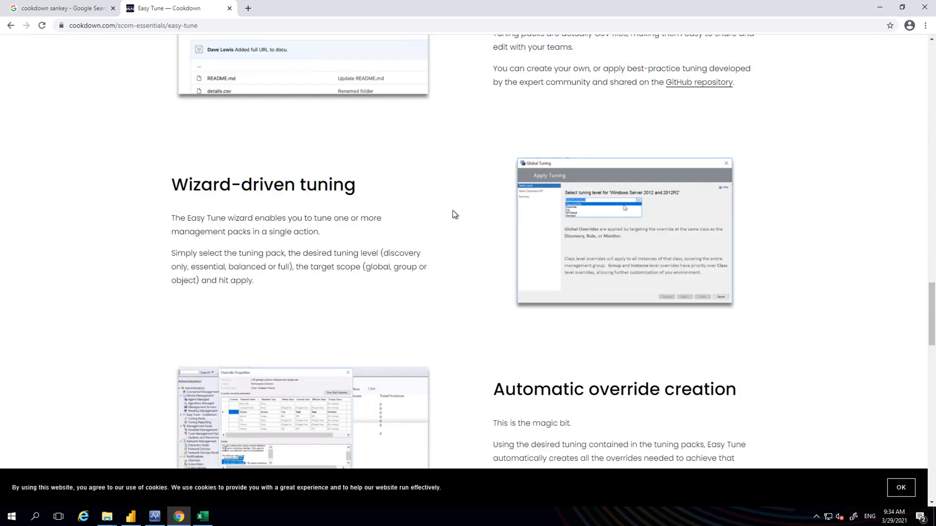
scroll(452, 210, "down", 10)
scroll(473, 154, "up", 20)
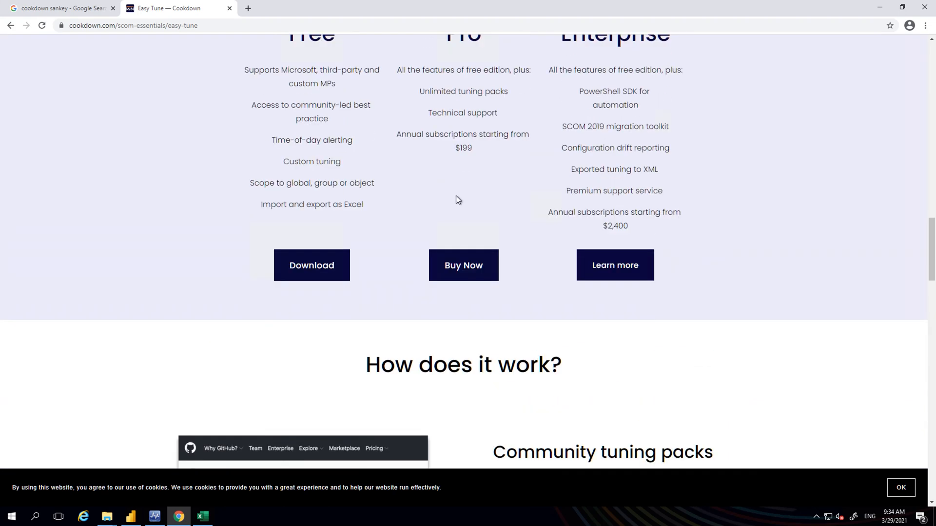
scroll(457, 199, "up", 1)
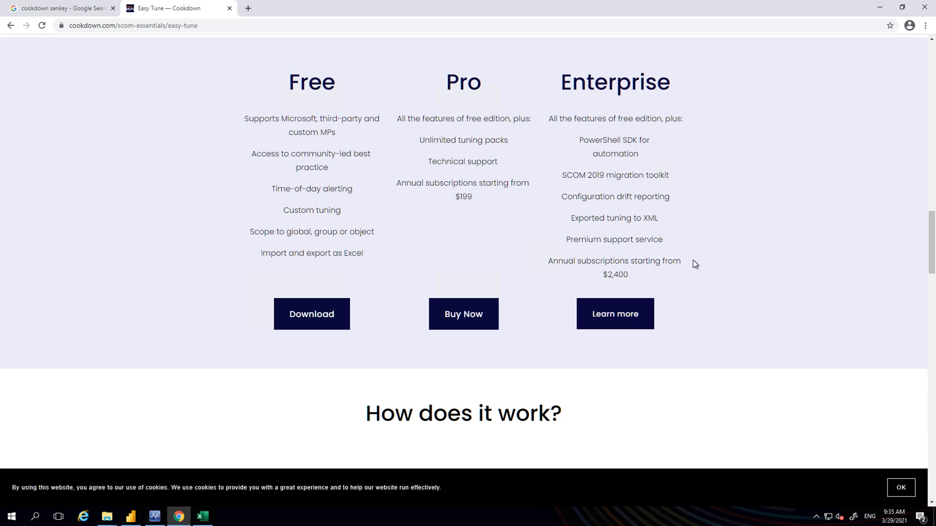
double_click(589, 175)
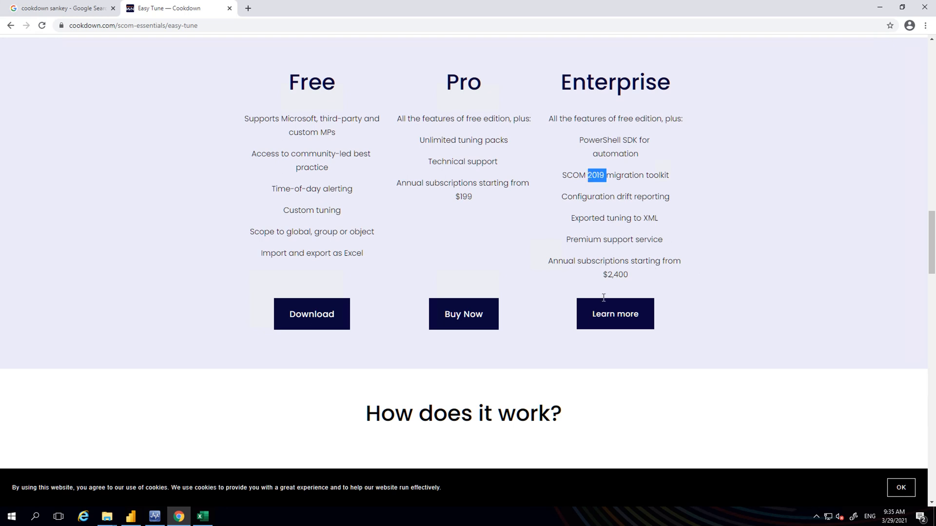
left_click(599, 322)
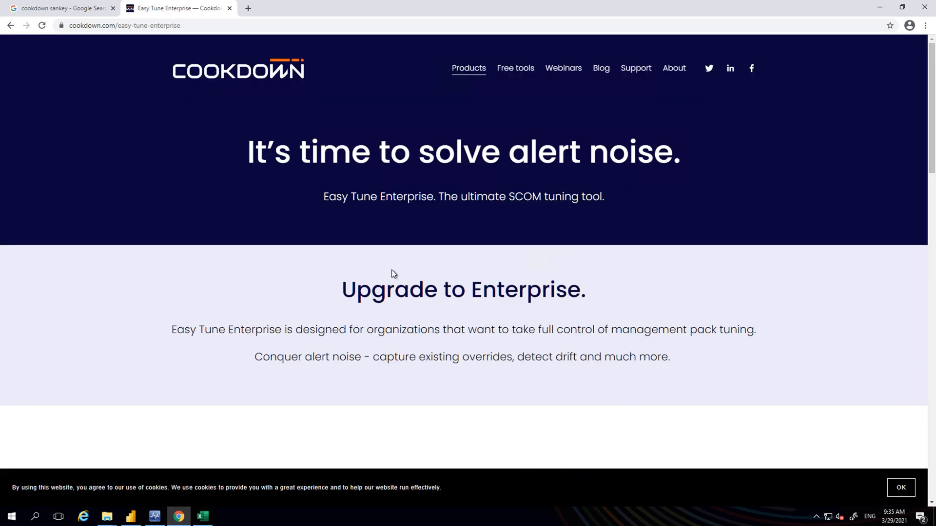